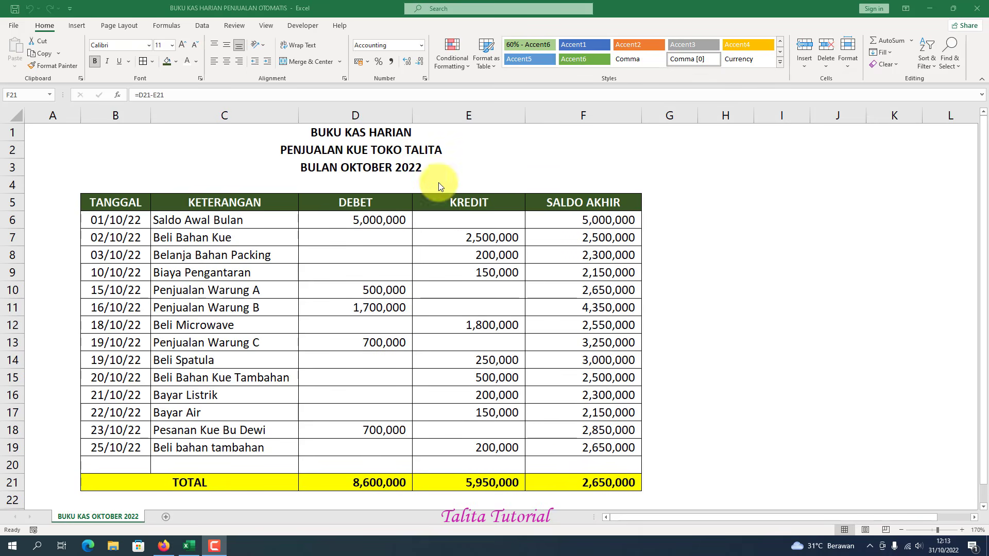
Examine the finished October cash book's title rows, column headers and the final balance formula in the TOTAL row.
left_click(476, 267)
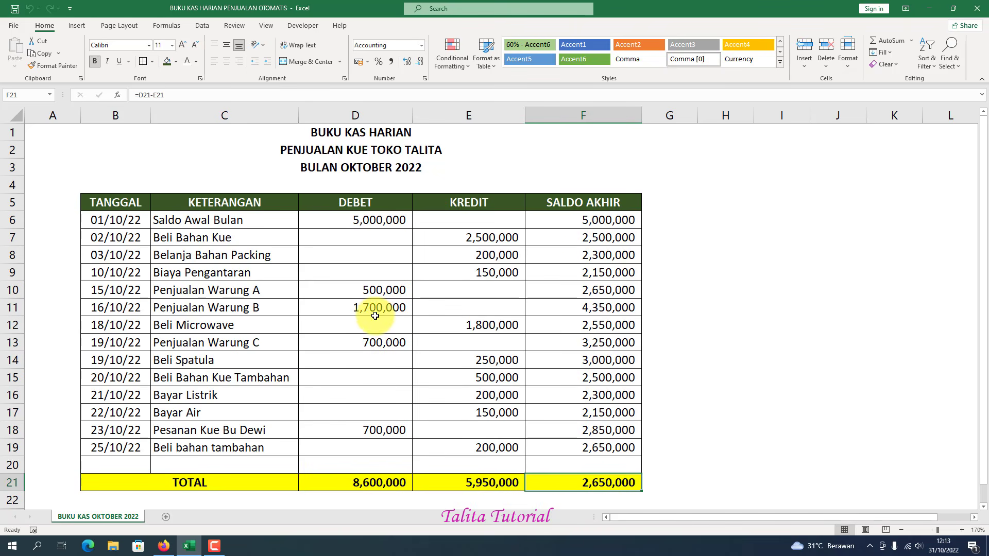
left_click(349, 149)
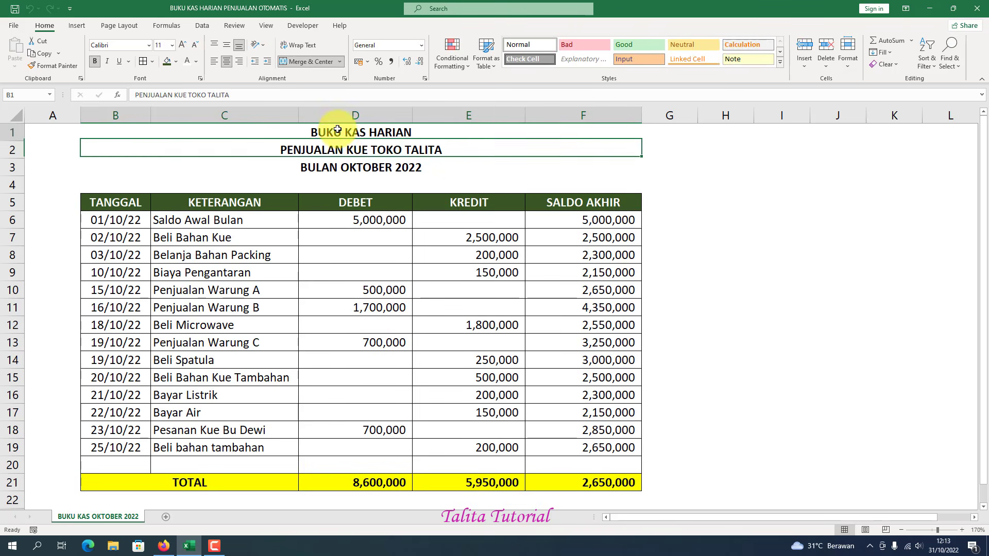
left_click_drag(353, 129, 266, 168)
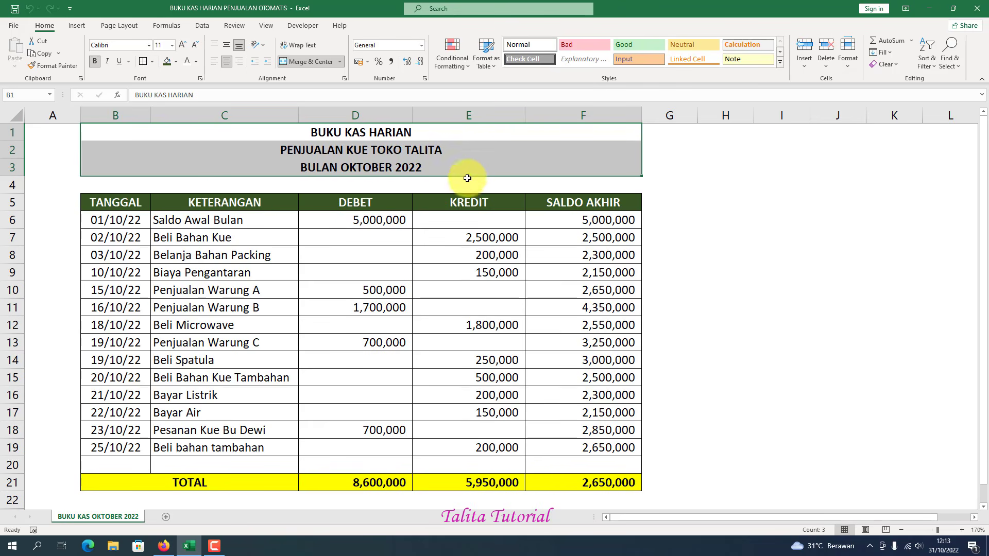
left_click(484, 239)
left_click(131, 205)
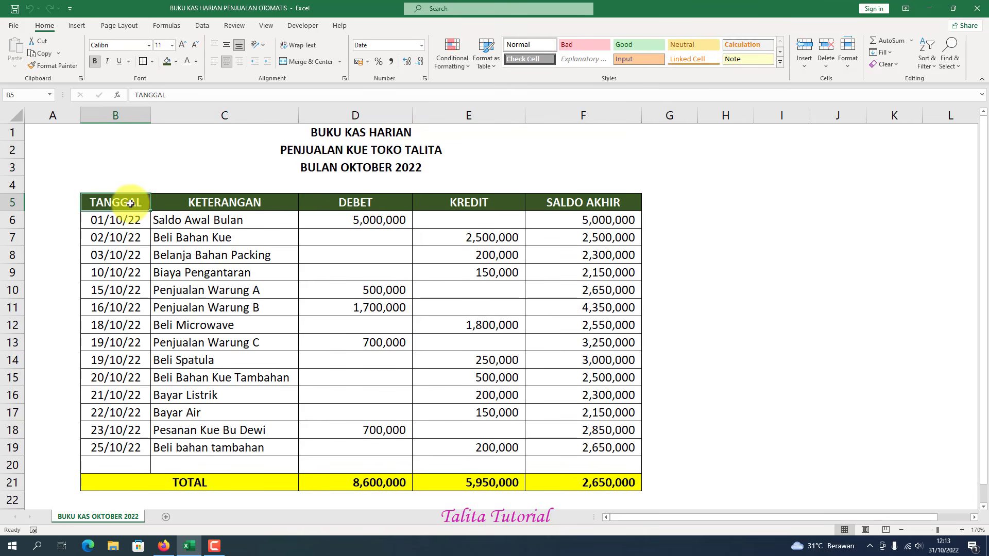
left_click(233, 202)
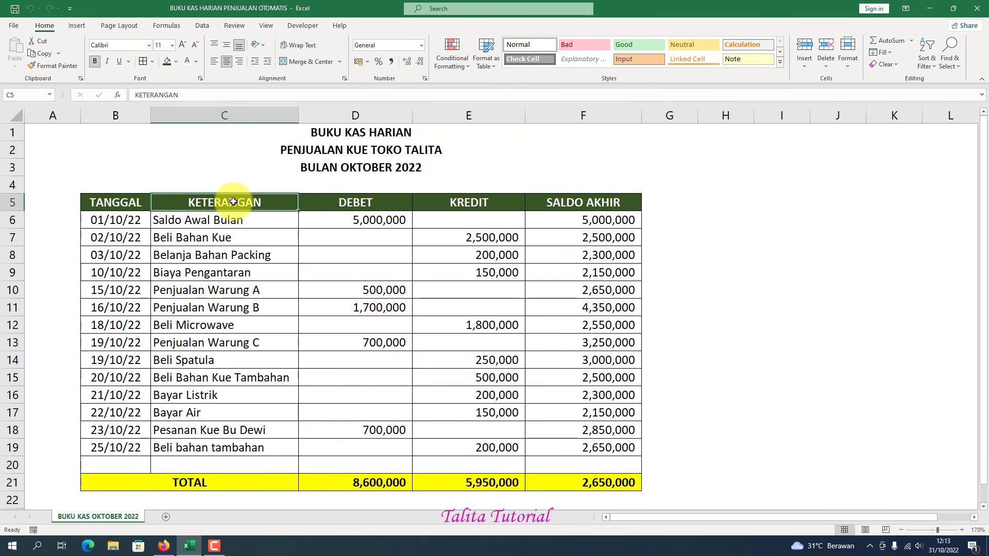
left_click(367, 199)
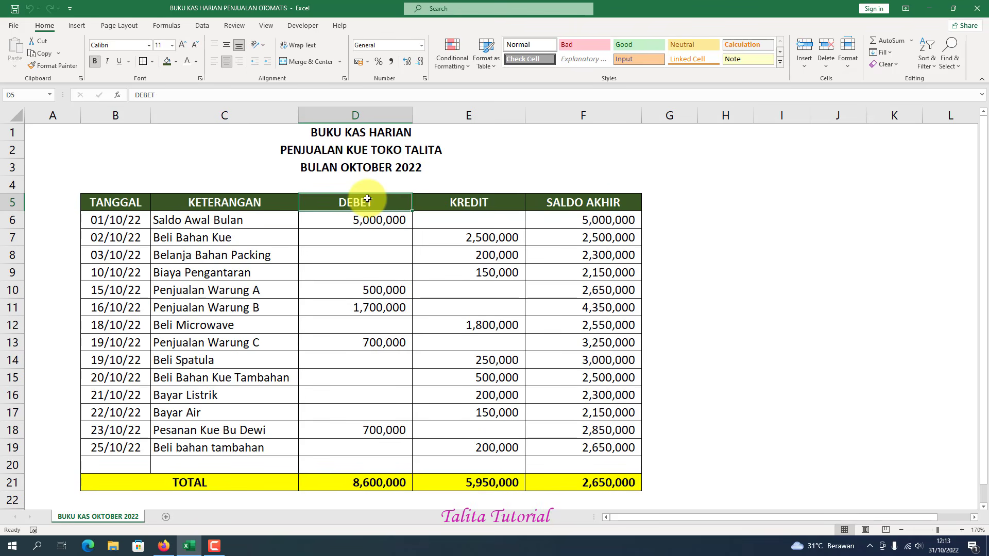
left_click(458, 204)
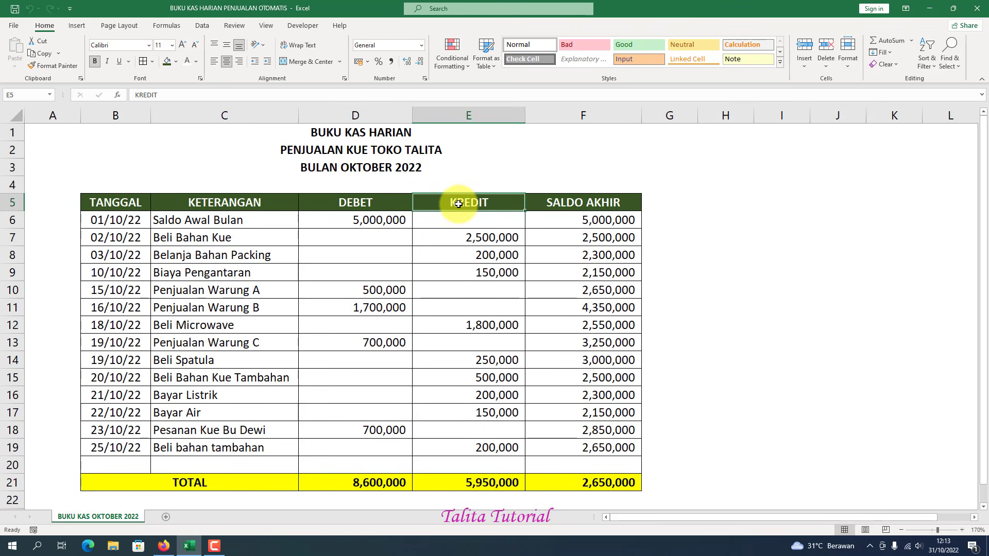
left_click(600, 202)
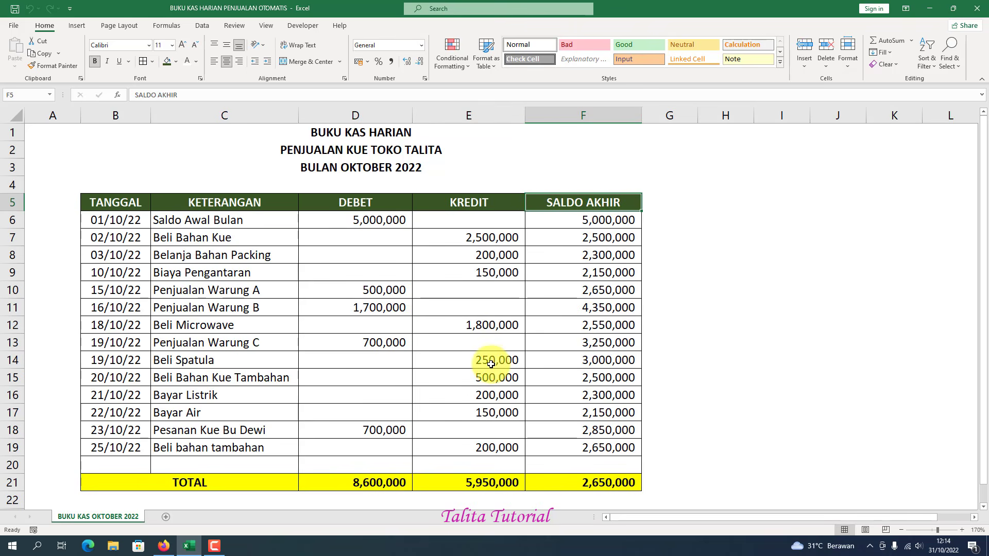
left_click(551, 482)
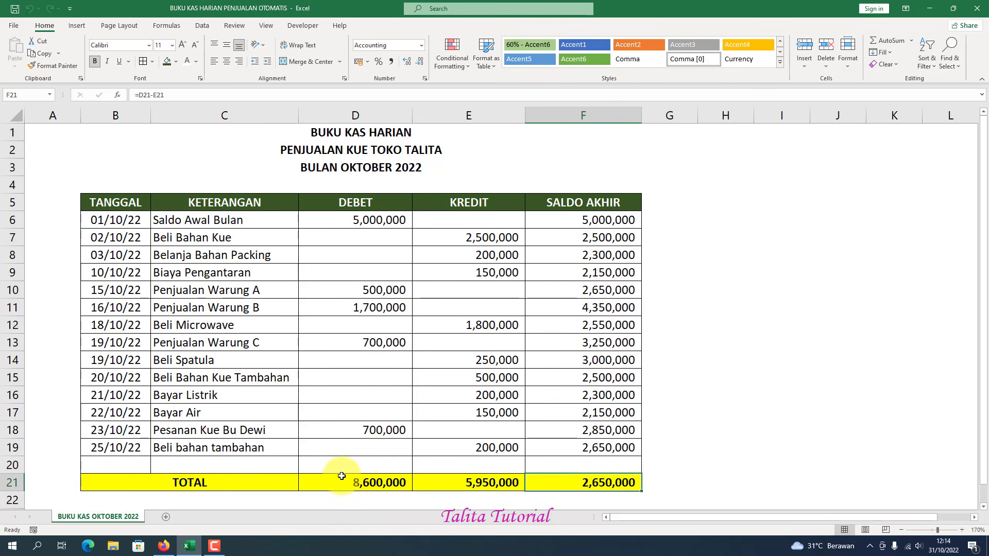
Add a new worksheet to the workbook and rename it BUKU KAS HARIAN.
left_click(165, 517)
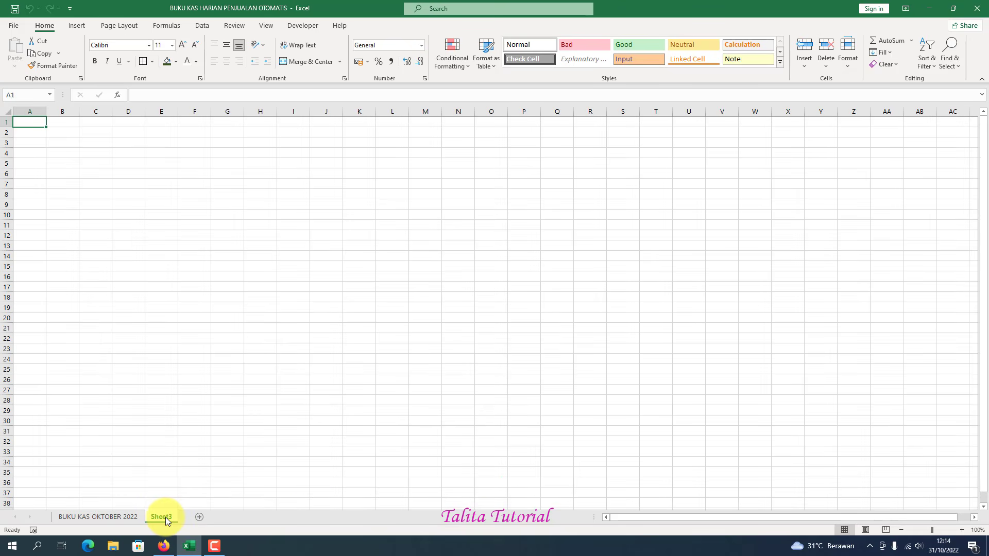
left_click(962, 529)
left_click(962, 528)
left_click(962, 529)
left_click(962, 529)
left_click(962, 529)
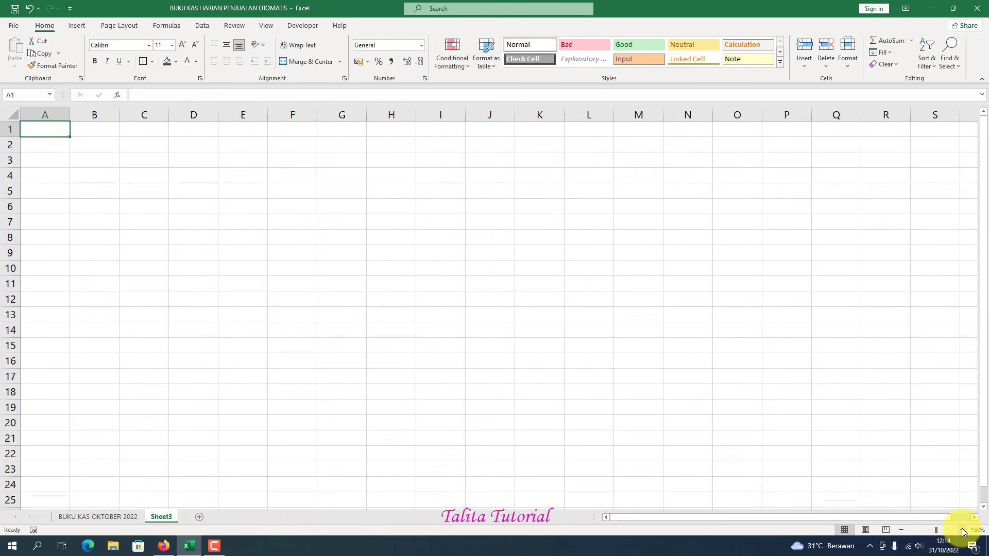
left_click(962, 528)
left_click(962, 529)
left_click(962, 529)
left_click(962, 529)
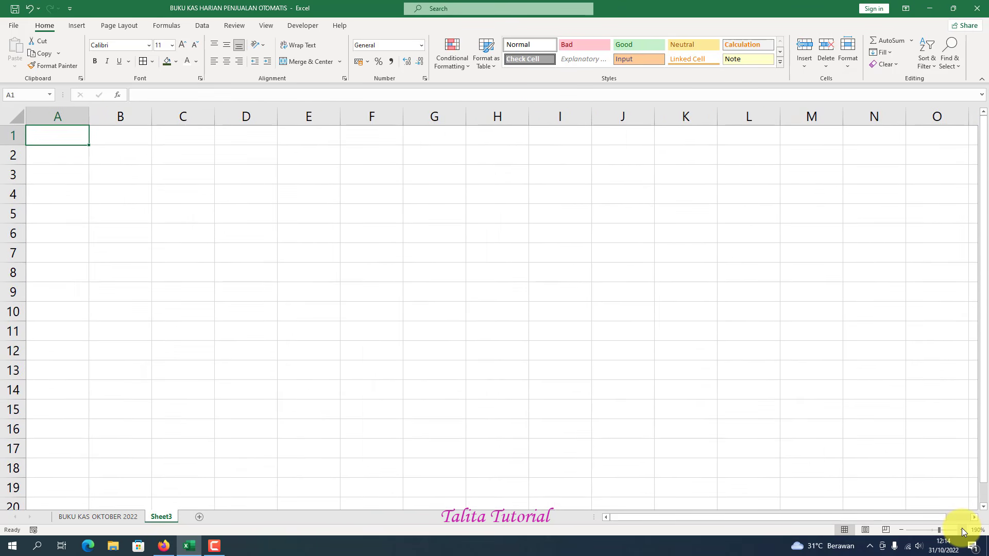
left_click(962, 528)
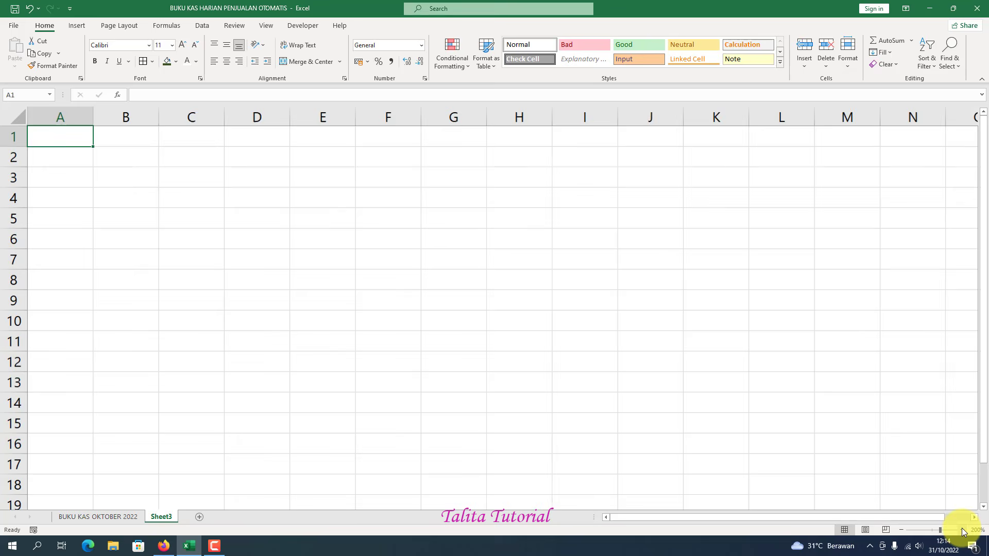
right_click(164, 517)
left_click(194, 404)
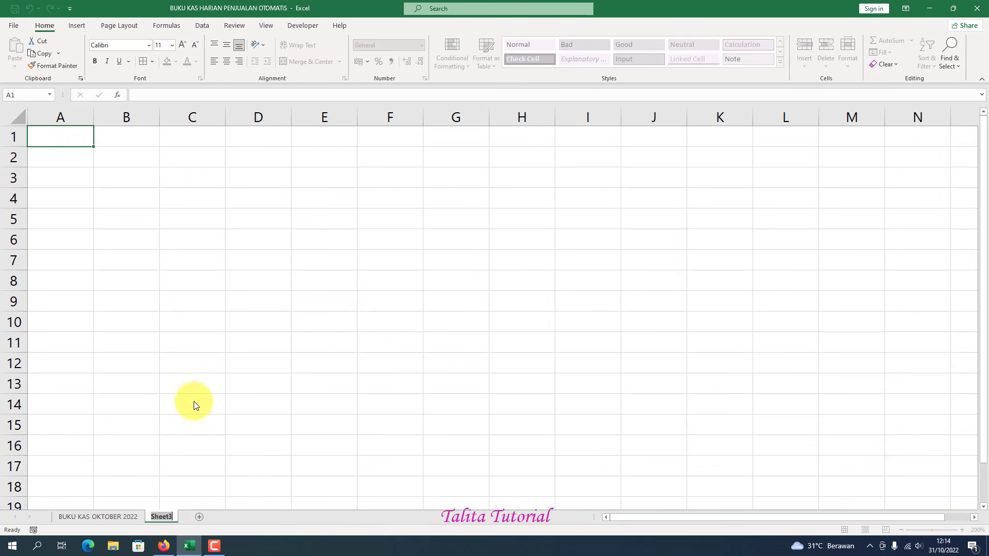
key("BackSpace")
type("BUKU KAS HARIA")
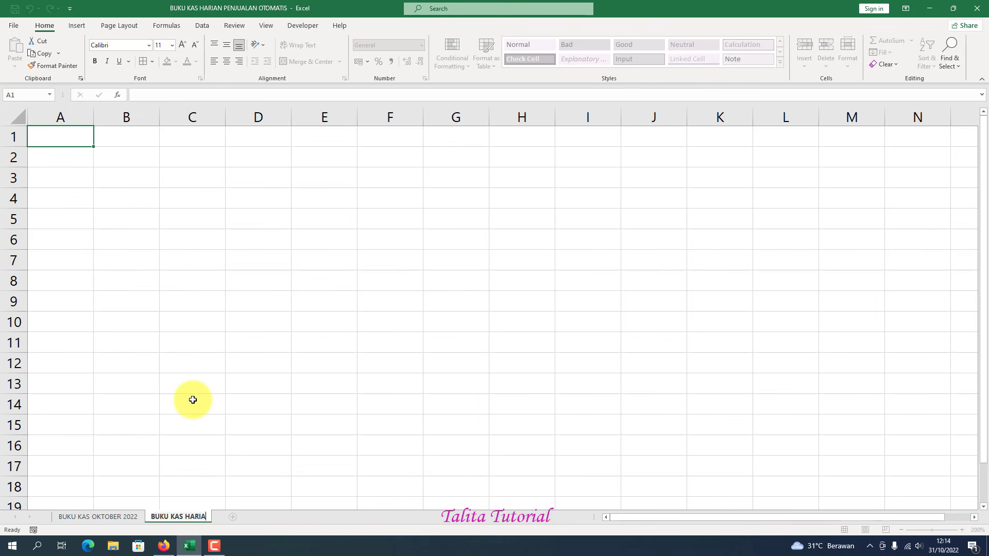
type("N")
left_click(192, 399)
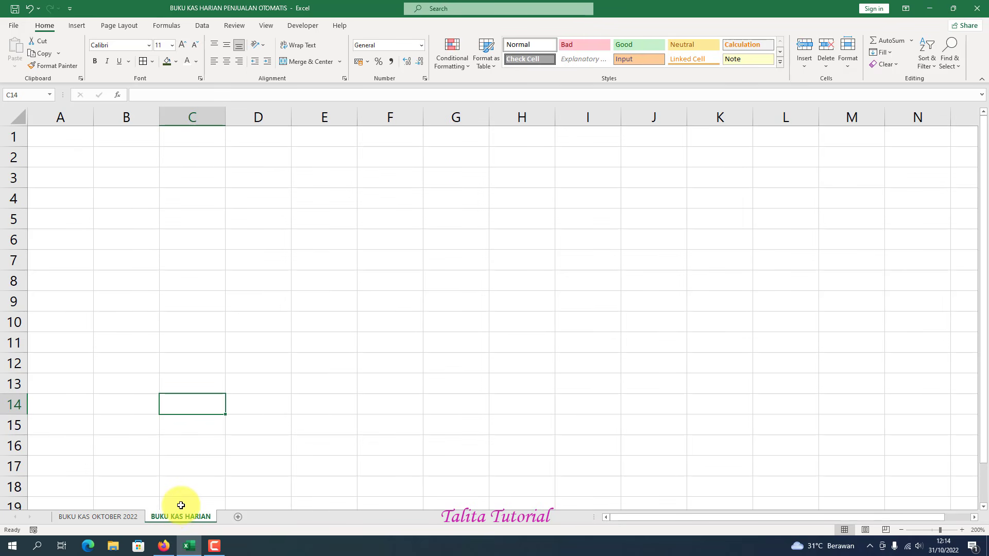
Enter the title lines BUKU KAS HARIAN, PENJUALAN KUE TOKO TALITA and BULAN OKTOBER 2022 in cells A1 to A3.
left_click(38, 135)
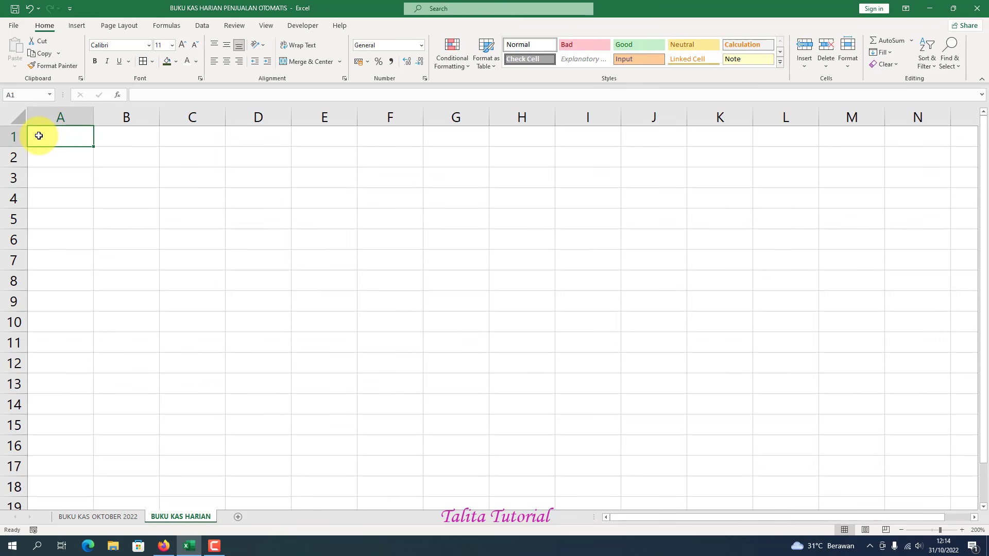
type("B")
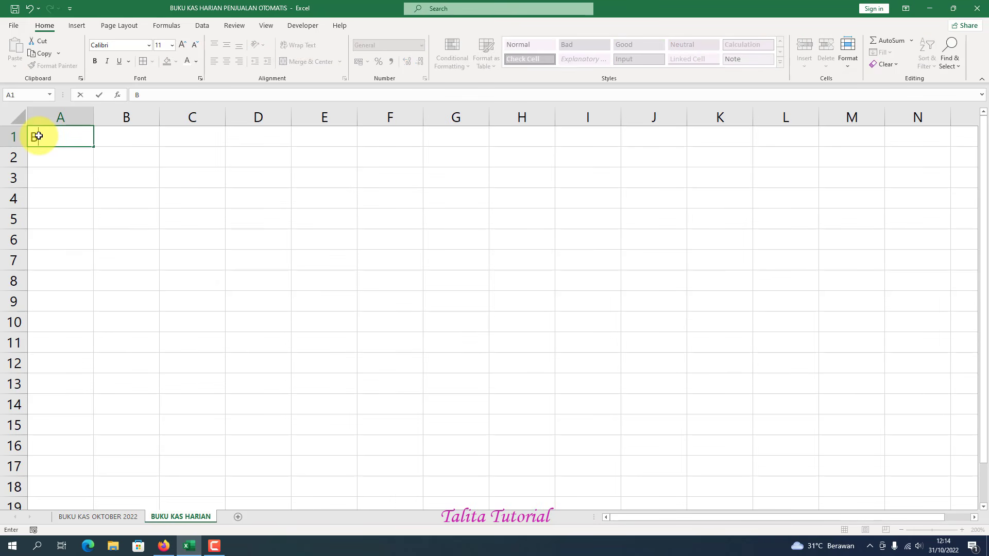
type("UKU KAS HARIAN")
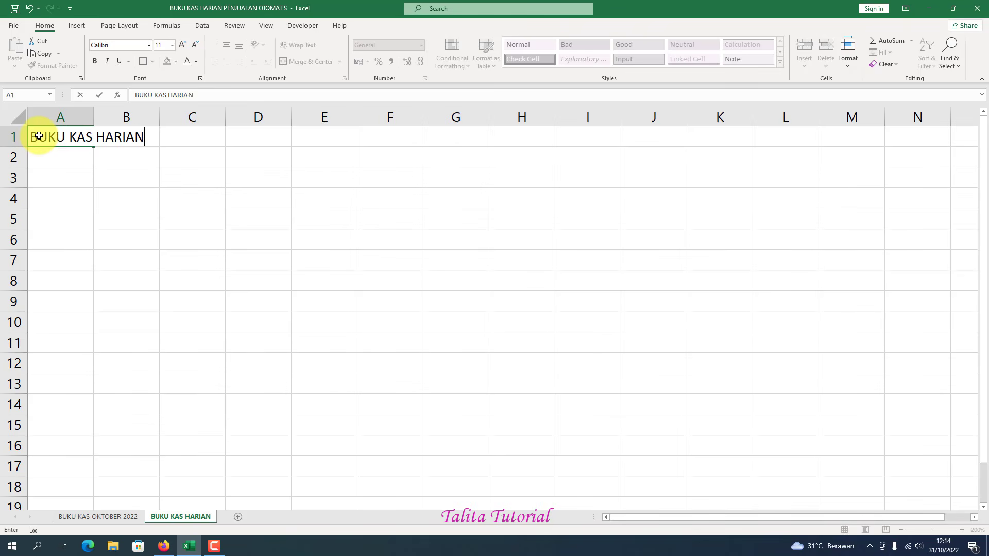
key("Return")
type("P")
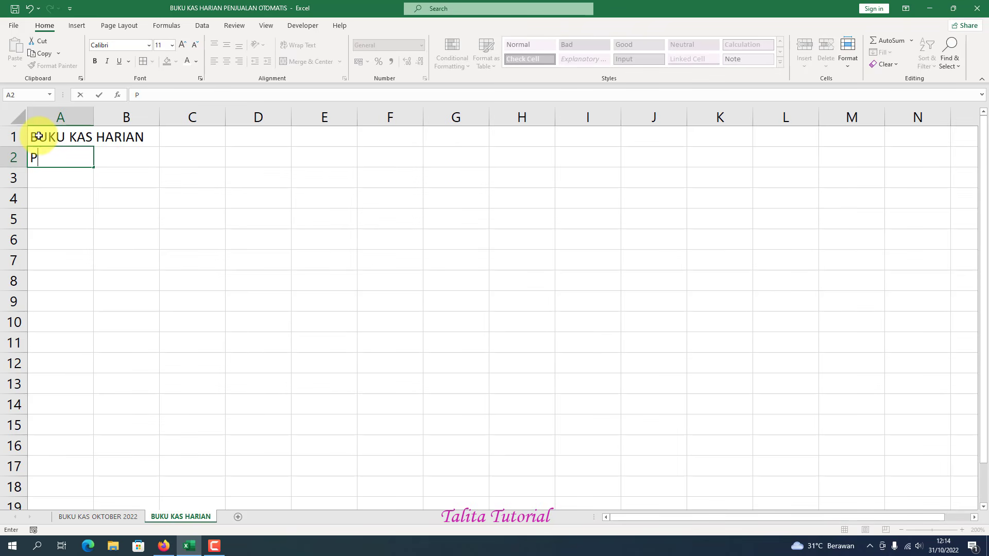
type("ENJUALAN ")
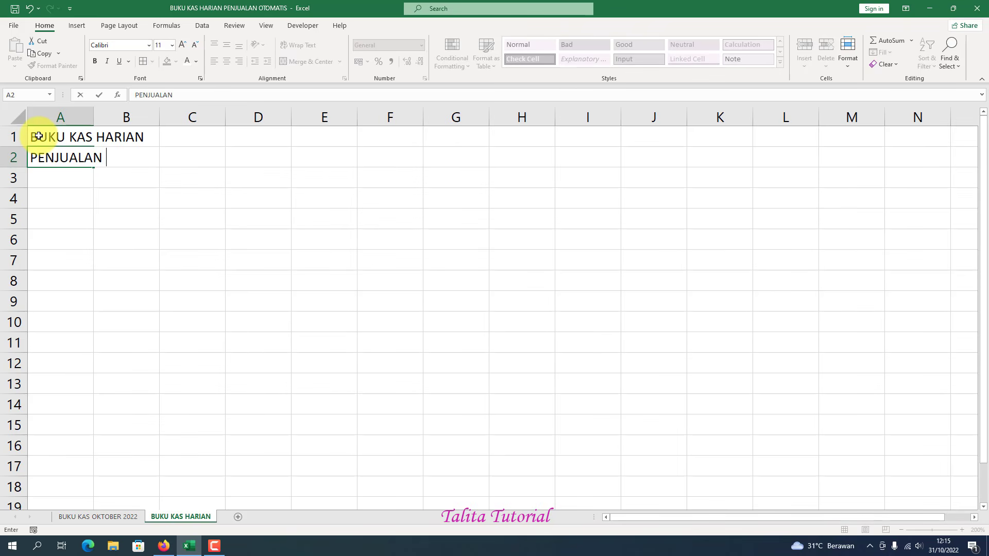
type("KUE TOKO TALITA")
key("Return")
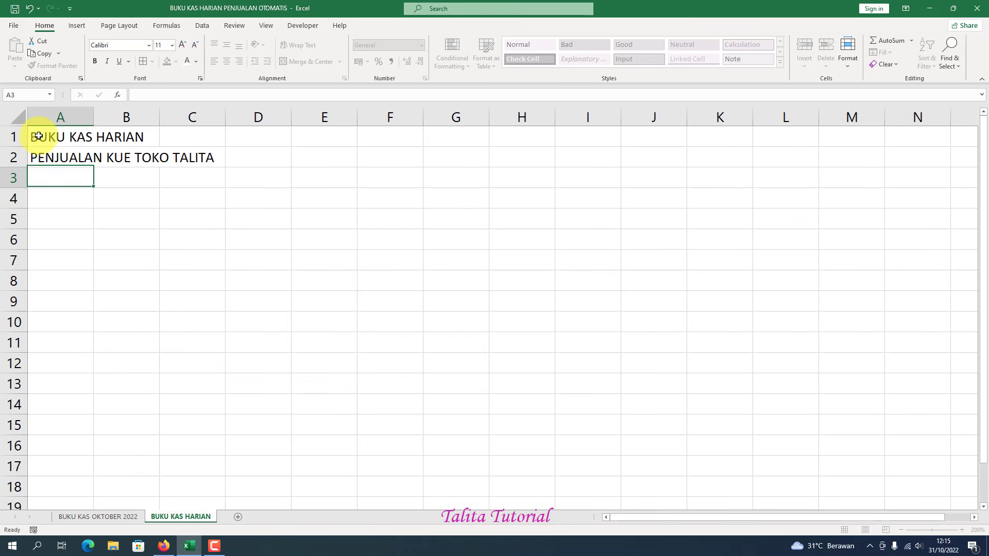
type("B")
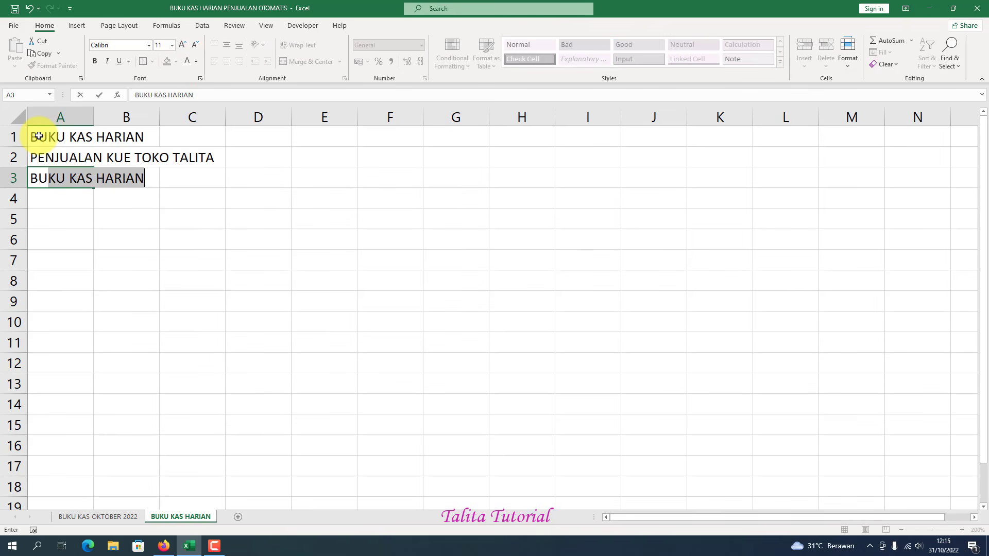
type("ULAN OKTOB")
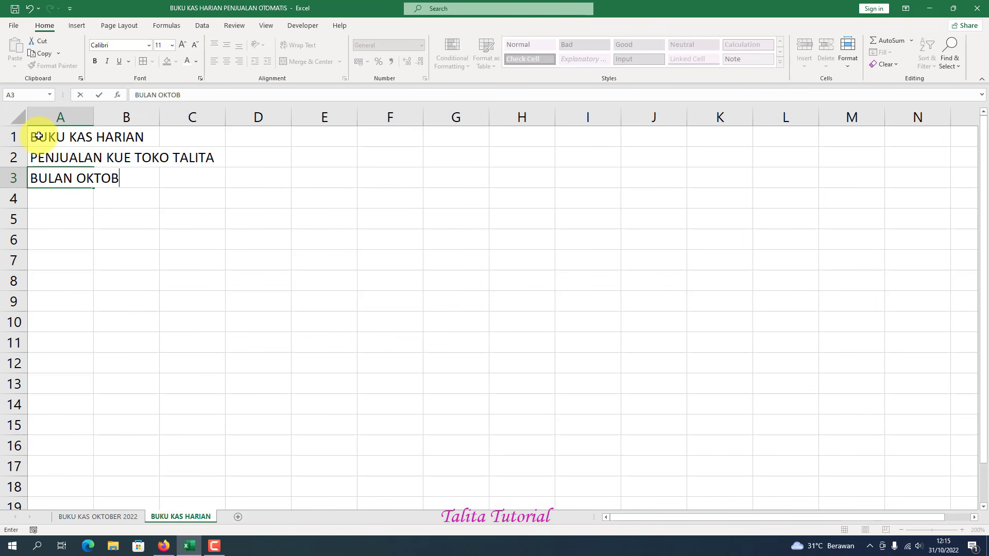
type("ER 2022")
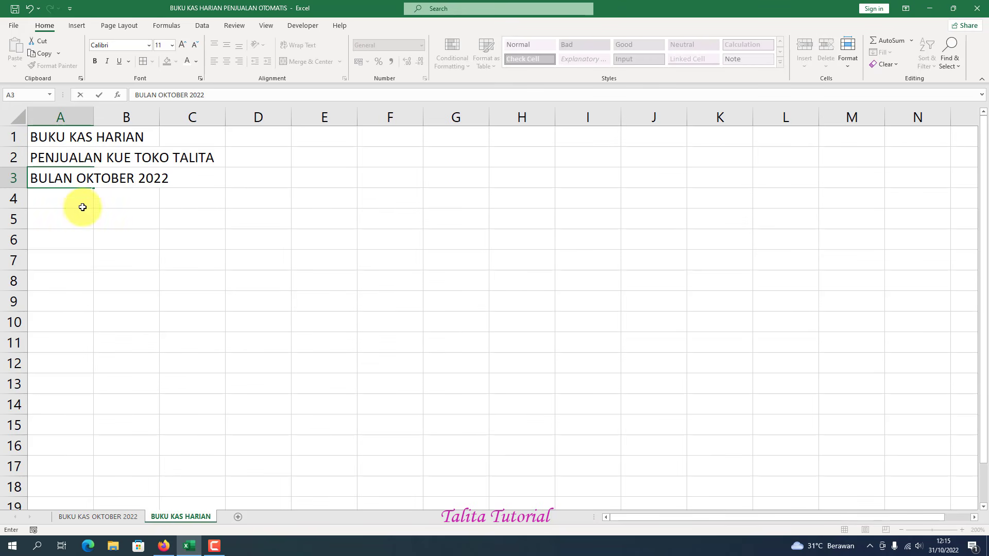
left_click(72, 216)
left_click_drag(55, 135, 58, 179)
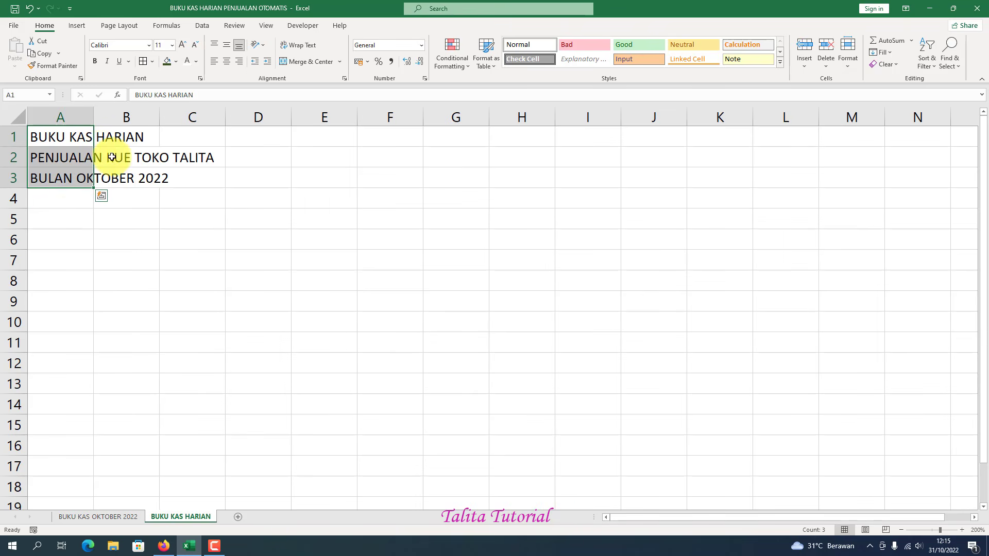
Enter the column headers TANGGAL, KETERANGAN, DEBET, KREDIT and SALDO AKHIR in cells A5 to E5.
left_click(60, 218)
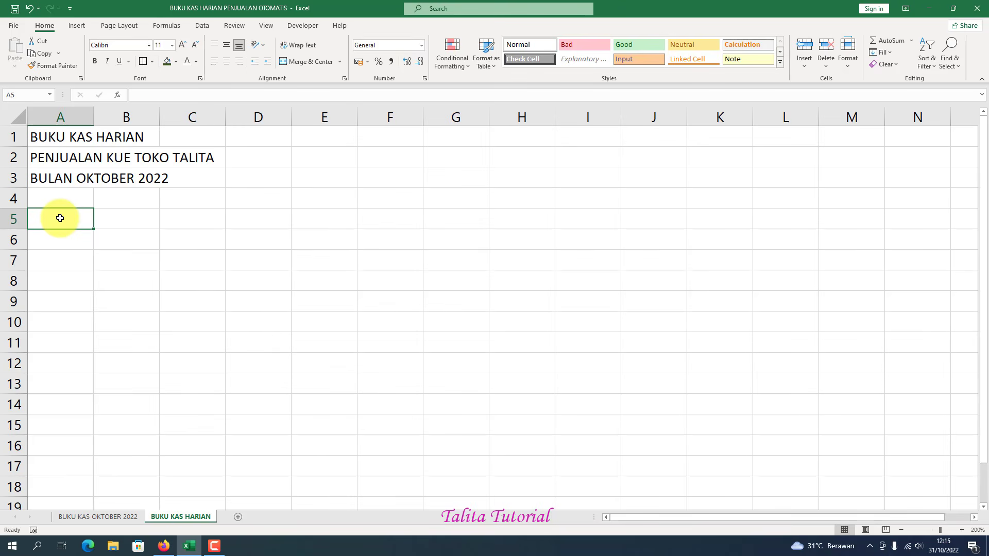
type("TANGGAL")
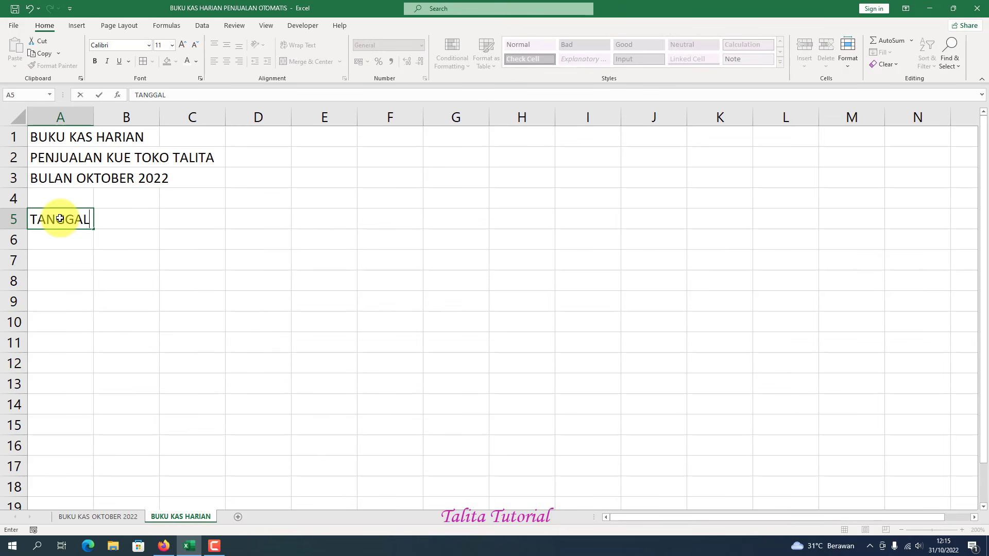
key("Tab")
type("KETE")
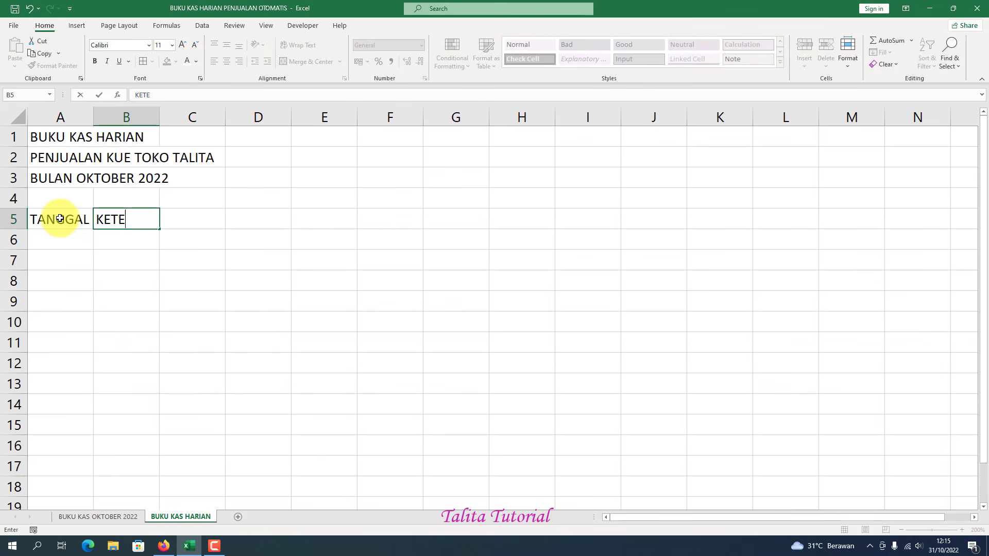
type("RANGAN")
key("Tab")
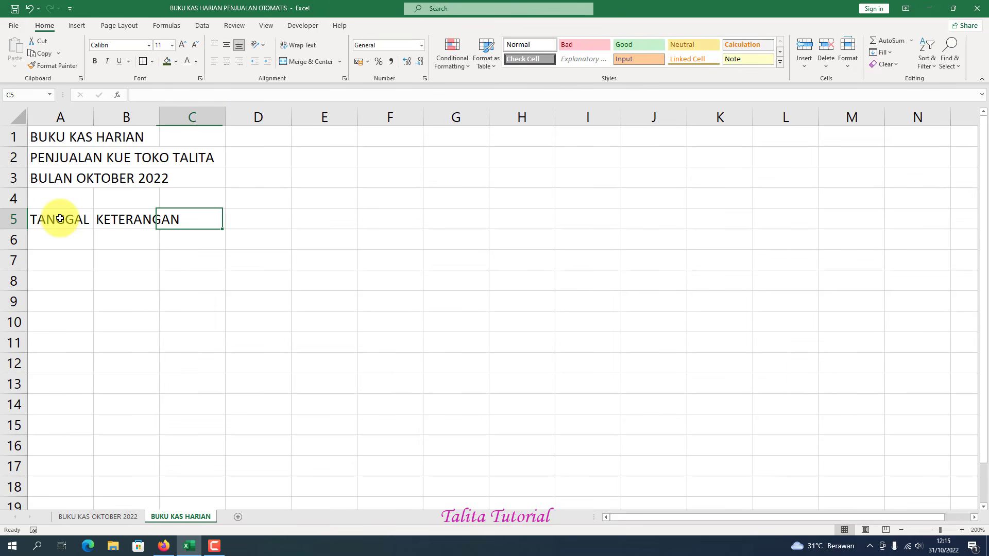
type("DEBE")
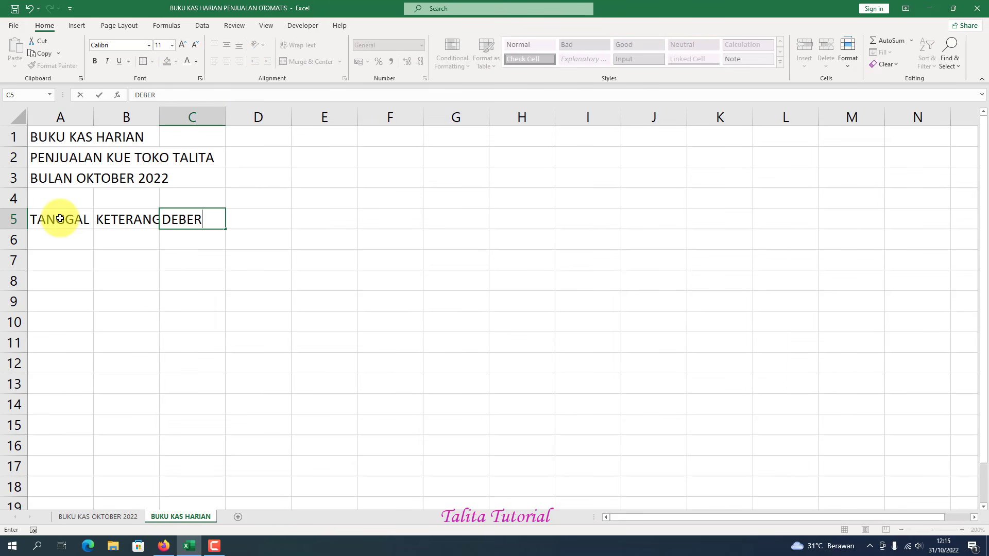
type("T")
key("Tab")
type("K")
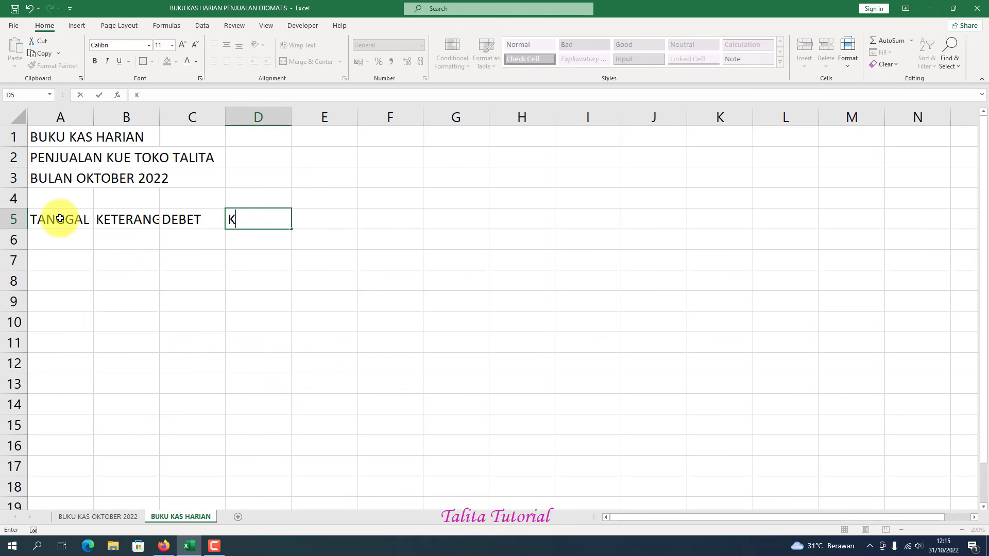
type("REDIT")
key("Tab")
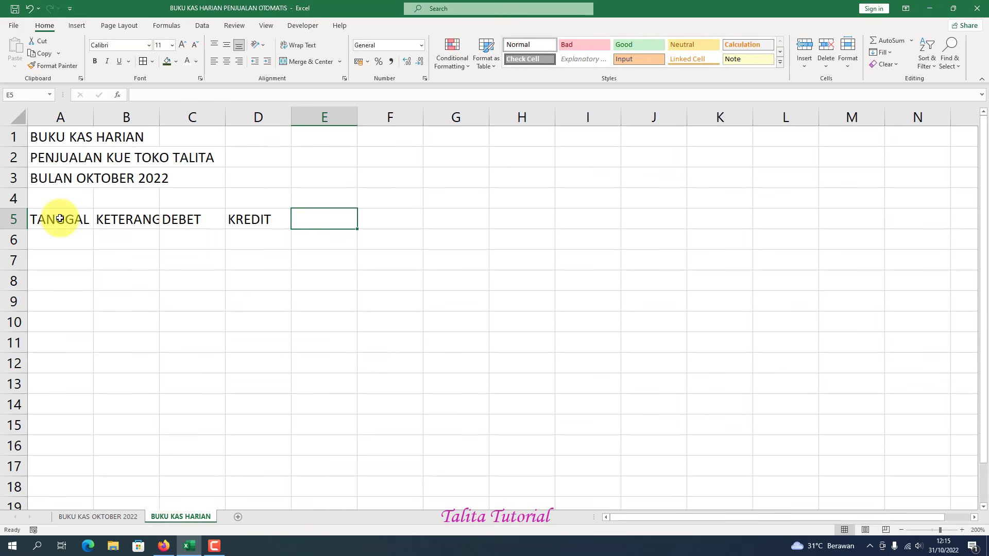
type("SALDO AKHIR")
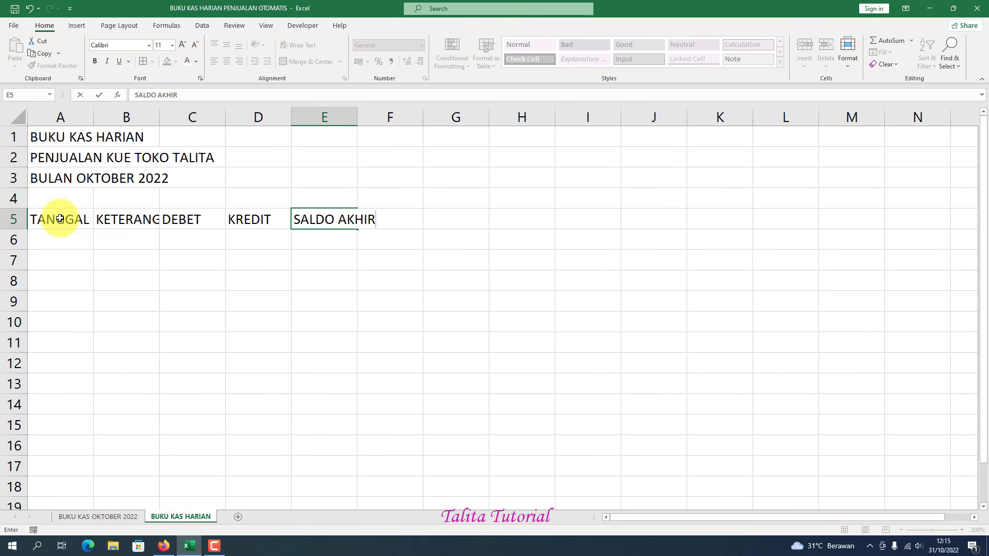
left_click(196, 252)
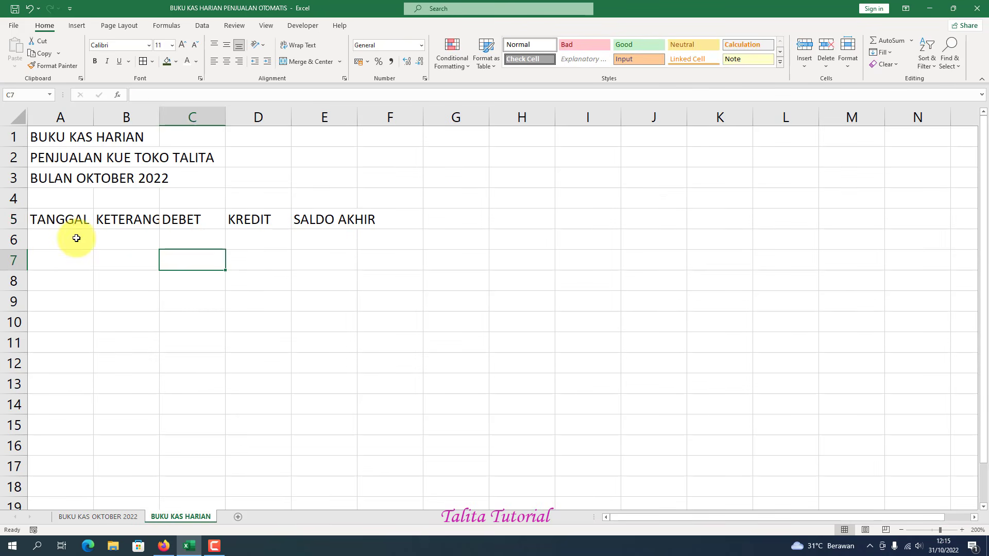
Apply all borders to the table range in columns A to E, from header row 5 down past row 19.
left_click_drag(64, 221, 349, 226)
left_click(304, 314)
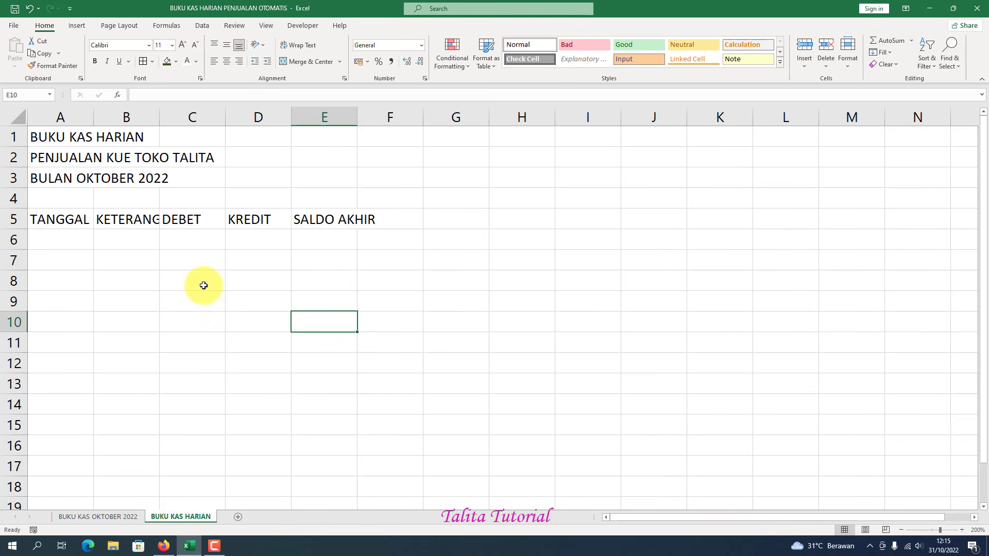
left_click_drag(43, 219, 338, 441)
scroll(426, 367, "up", 1)
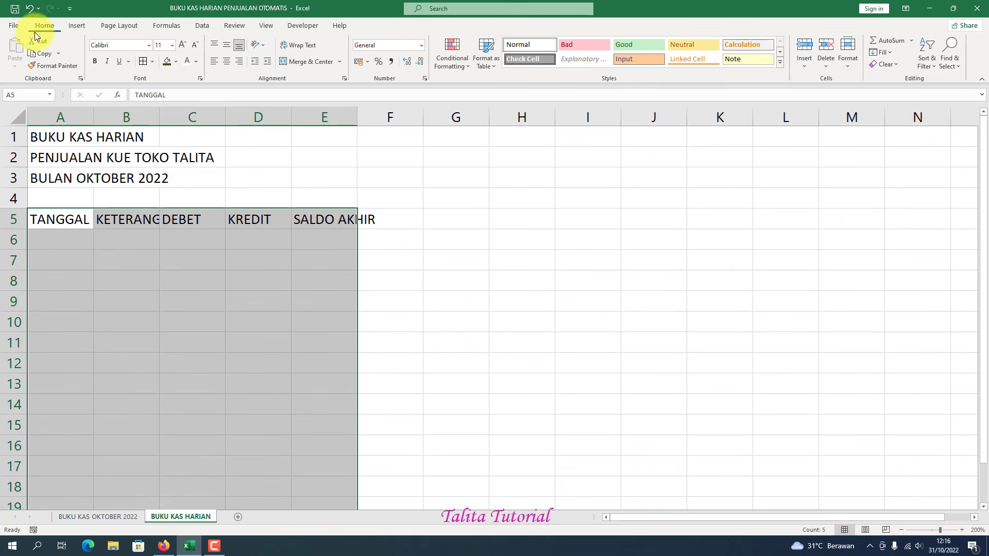
left_click(153, 62)
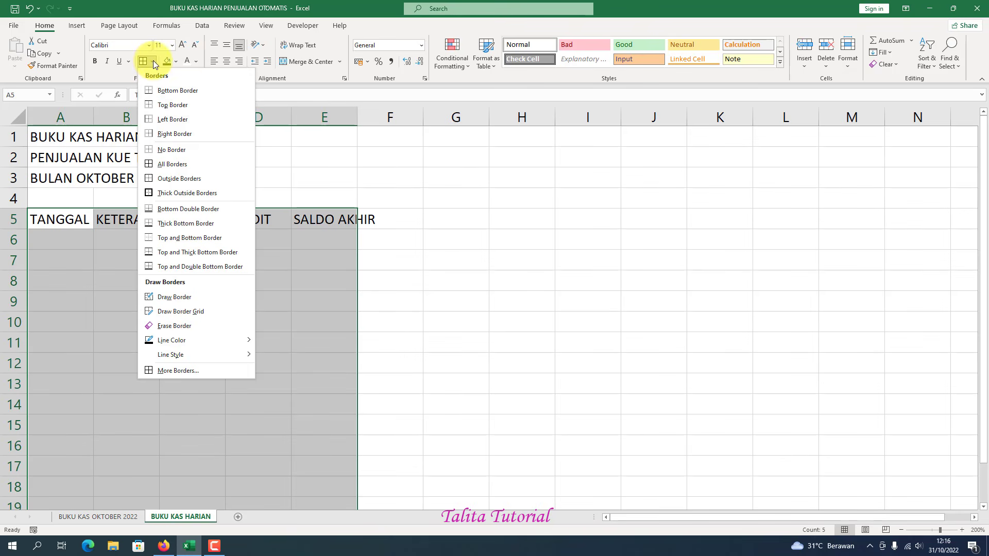
left_click(172, 163)
left_click(254, 322)
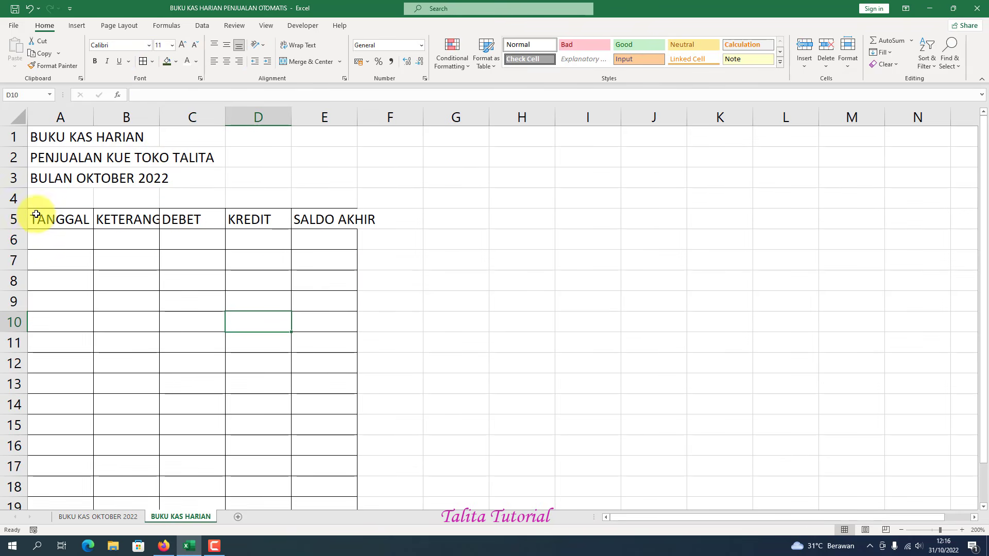
left_click(35, 218)
scroll(258, 340, "down", 3)
scroll(287, 342, "up", 3)
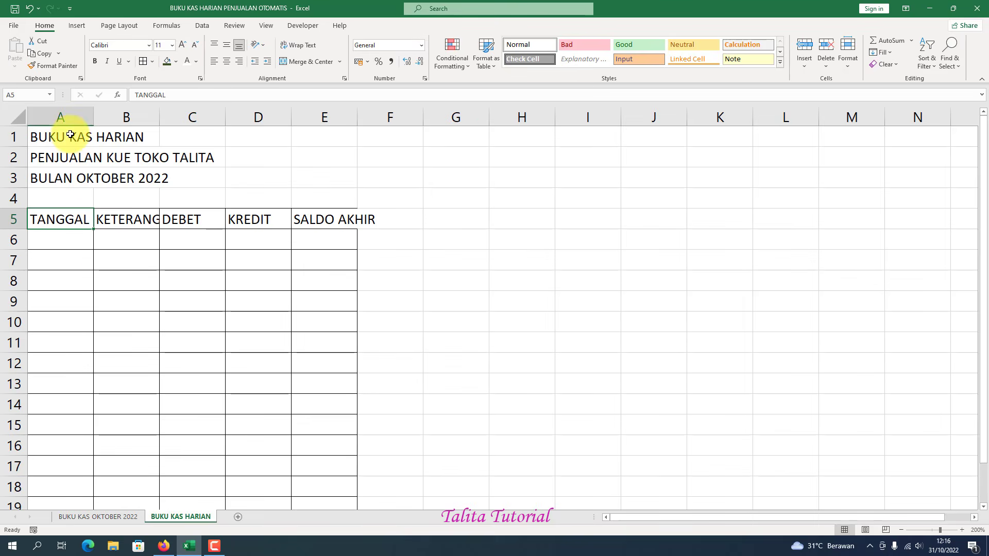
Widen columns A to E evenly so the headers fit, narrow the TANGGAL column and widen the KETERANGAN column further.
left_click_drag(57, 116, 322, 152)
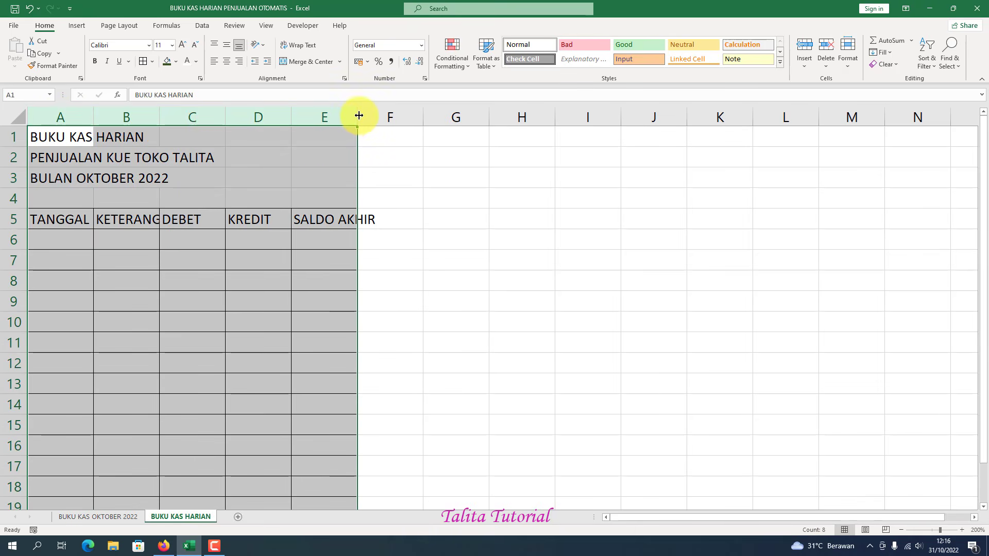
left_click_drag(359, 116, 389, 146)
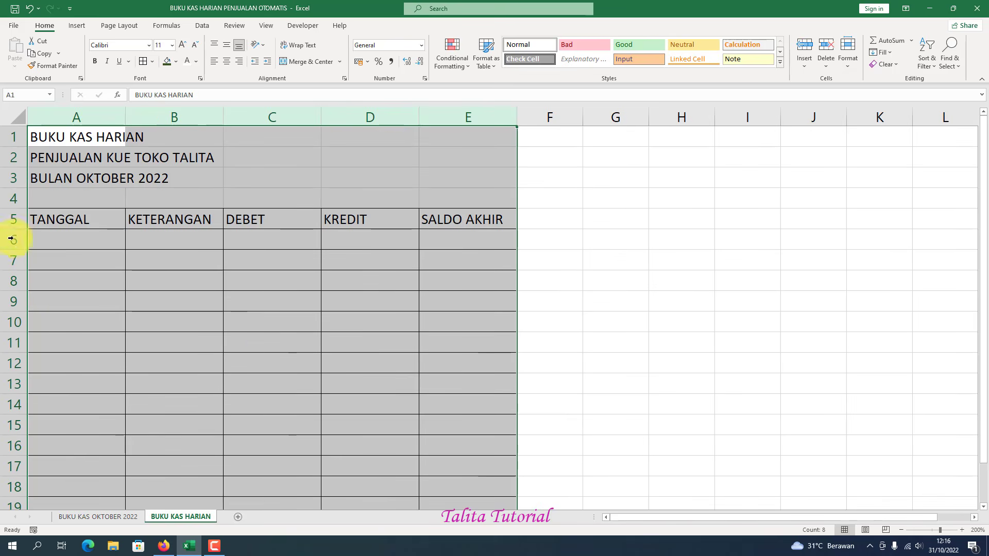
left_click_drag(516, 117, 531, 123)
left_click(285, 293)
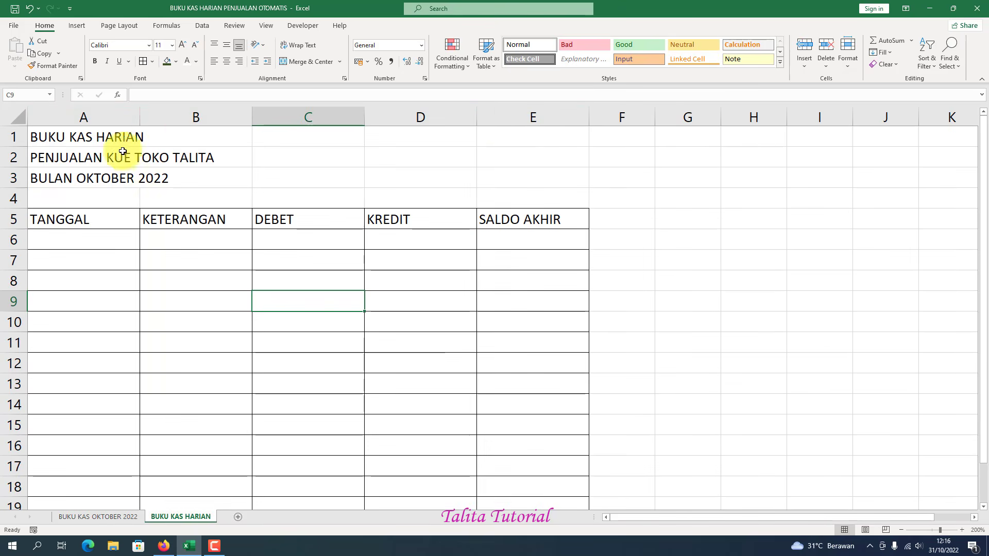
left_click_drag(138, 117, 108, 110)
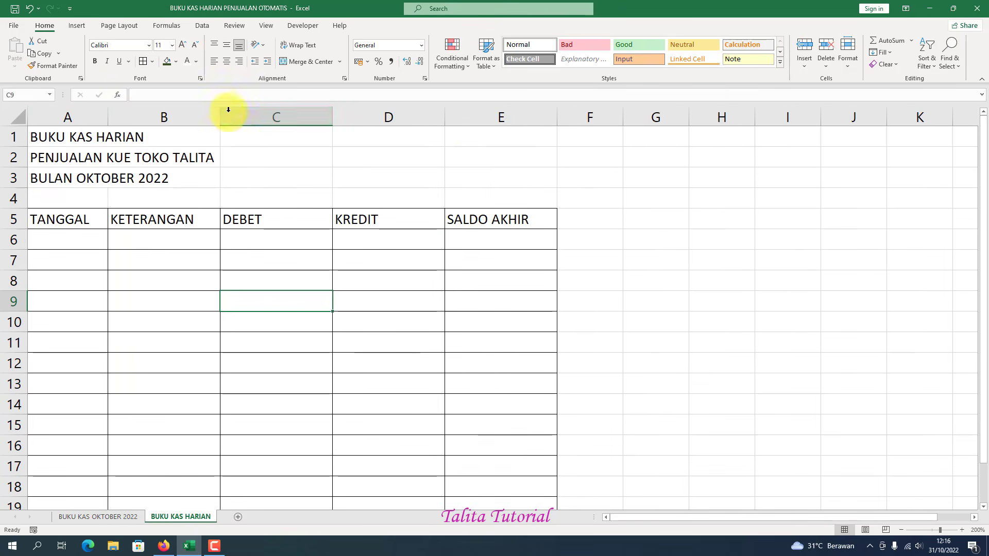
left_click_drag(221, 115, 245, 132)
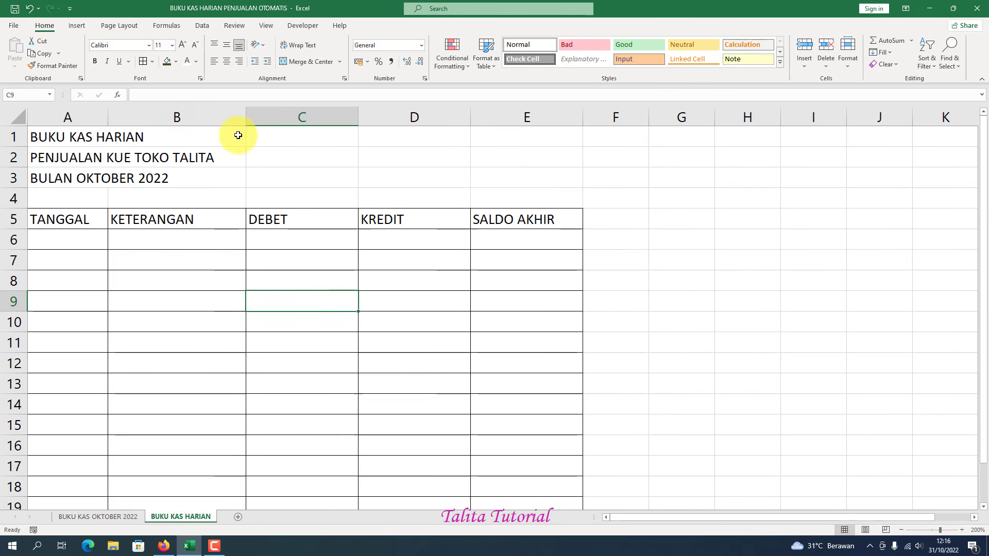
Insert a blank column before the TANGGAL column so the table starts in column B.
left_click(52, 118)
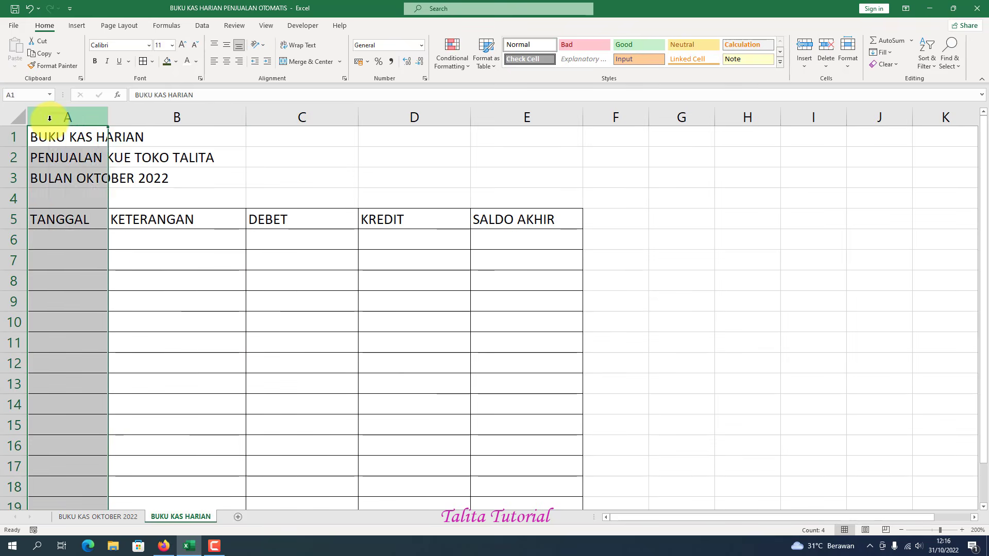
right_click(51, 121)
left_click(74, 205)
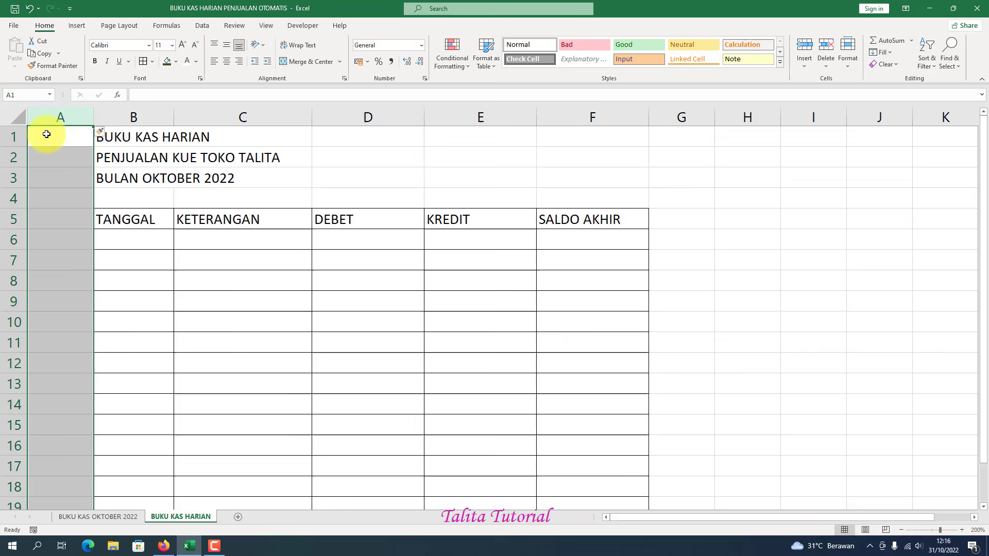
left_click(375, 382)
Merge and center each of the three title lines in rows 1 to 3 separately across columns B to F.
left_click_drag(98, 136, 585, 175)
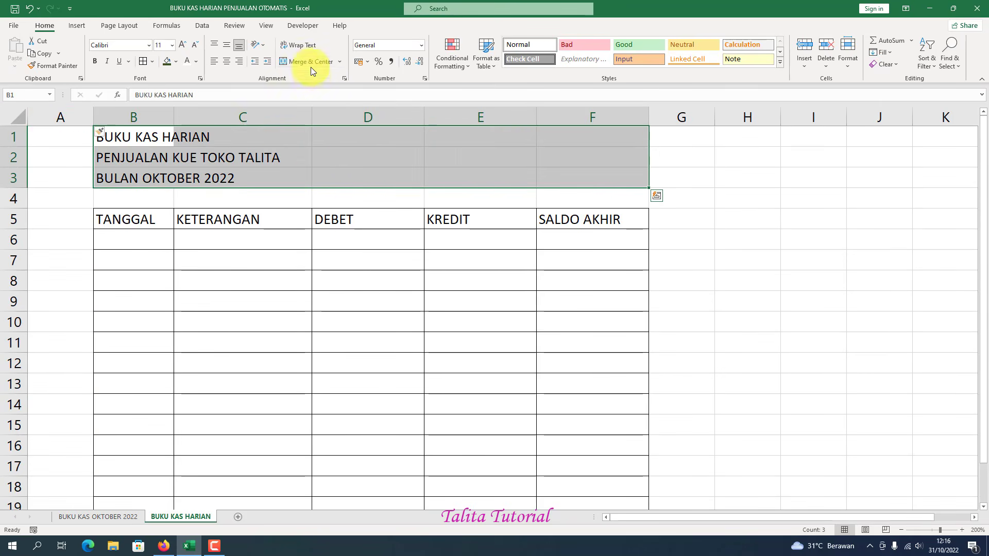
left_click_drag(103, 137, 541, 137)
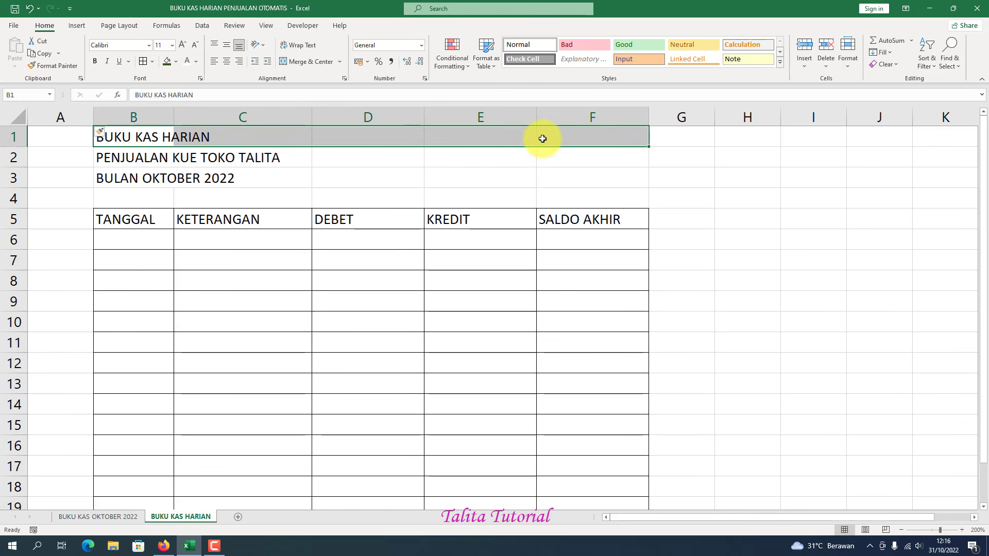
left_click(310, 64)
left_click(299, 197)
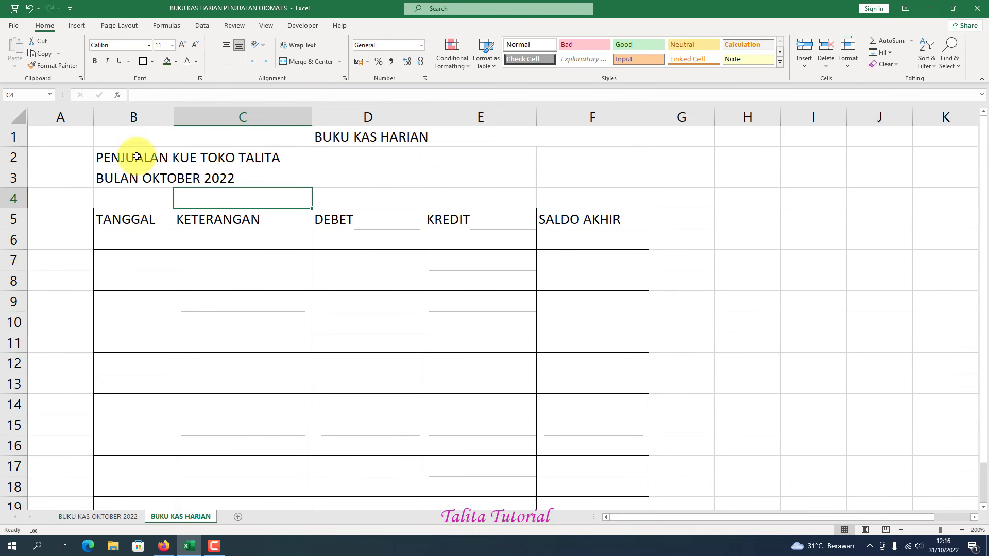
left_click_drag(133, 157, 567, 161)
left_click(310, 61)
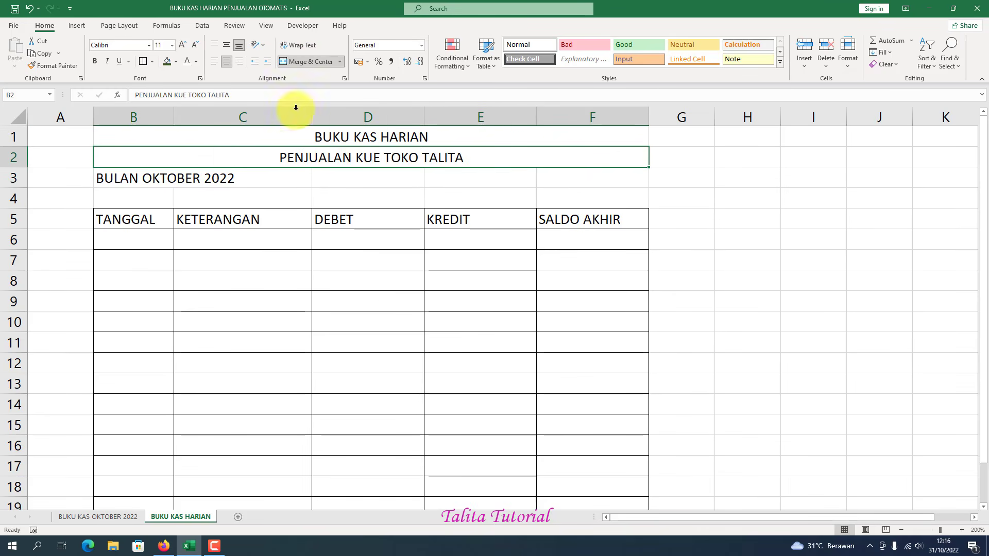
left_click_drag(146, 176, 587, 178)
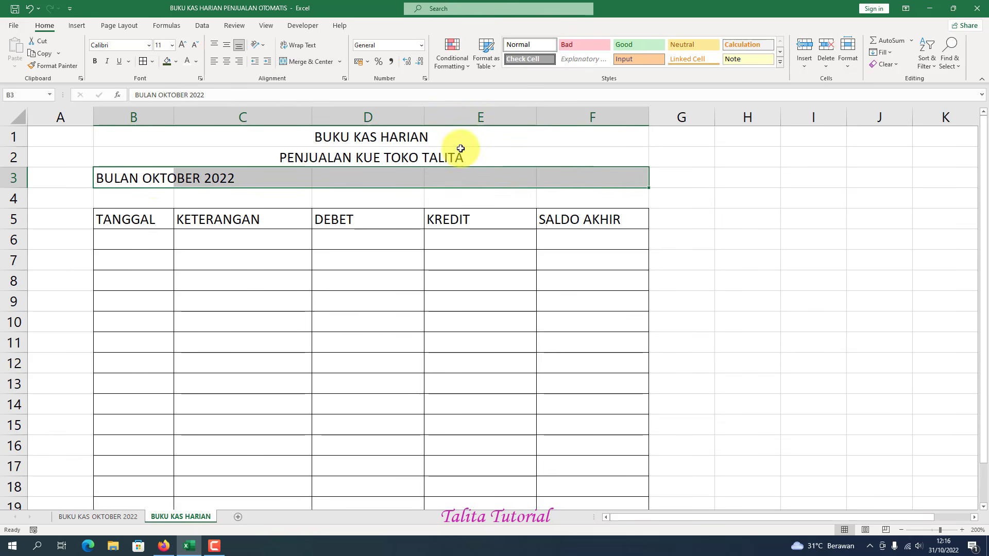
left_click(316, 61)
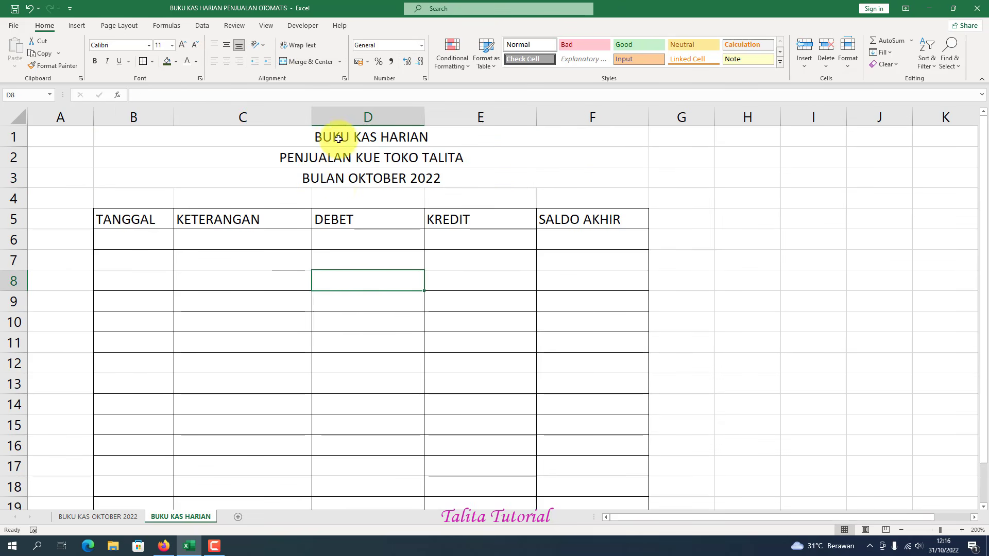
Make the three merged title lines in rows 1 to 3 bold.
left_click_drag(338, 139, 327, 177)
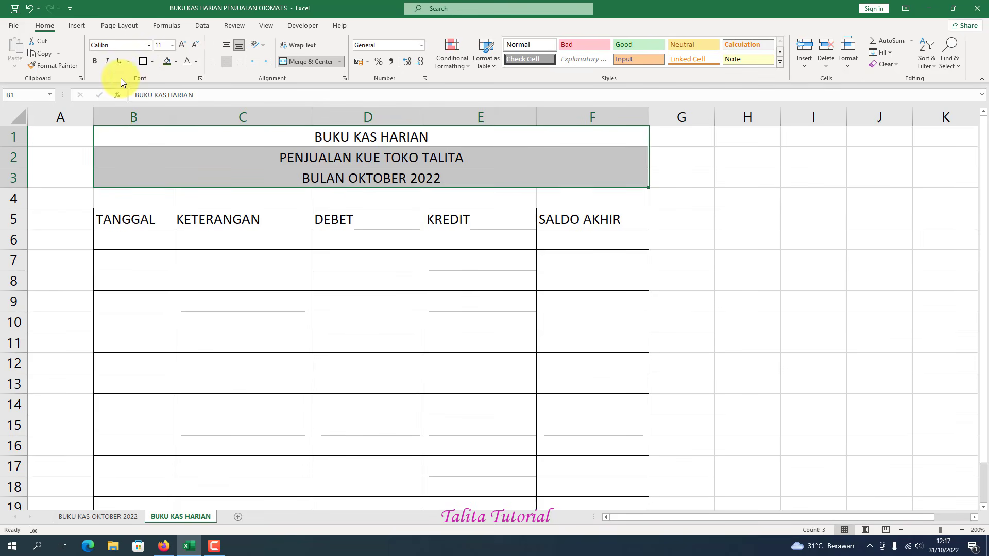
left_click(96, 62)
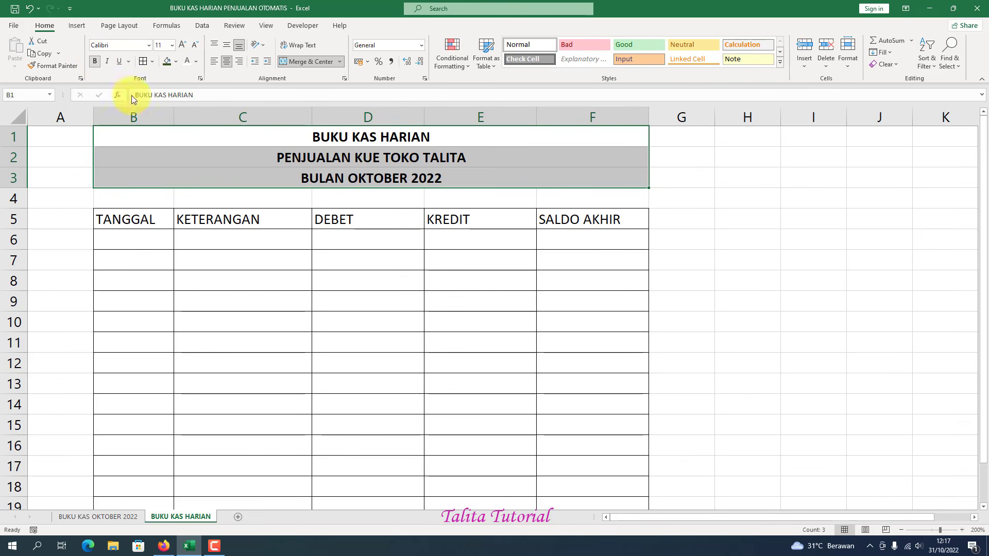
left_click(268, 300)
Center the column headers in cells B5 to F5 and make them bold.
left_click_drag(111, 218, 600, 218)
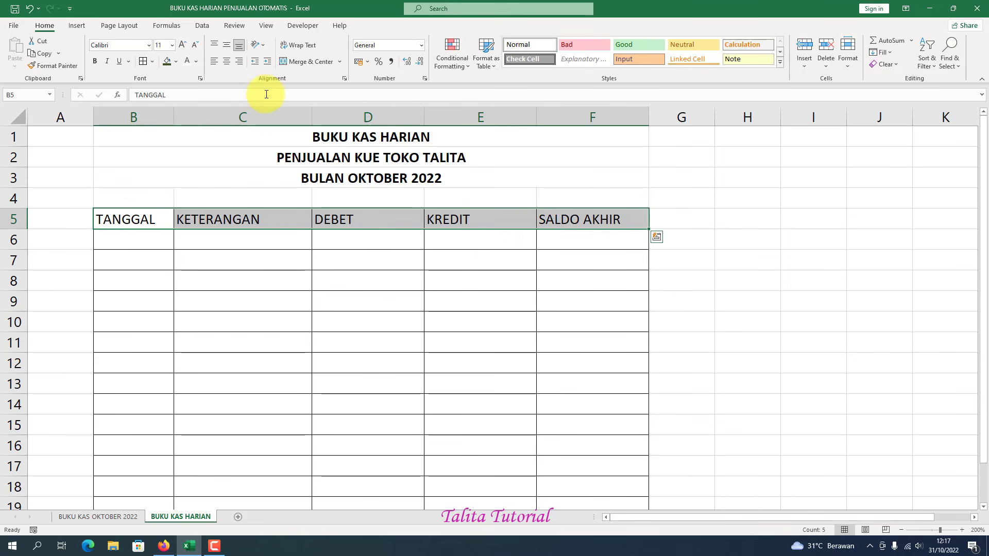
left_click(226, 62)
left_click(95, 61)
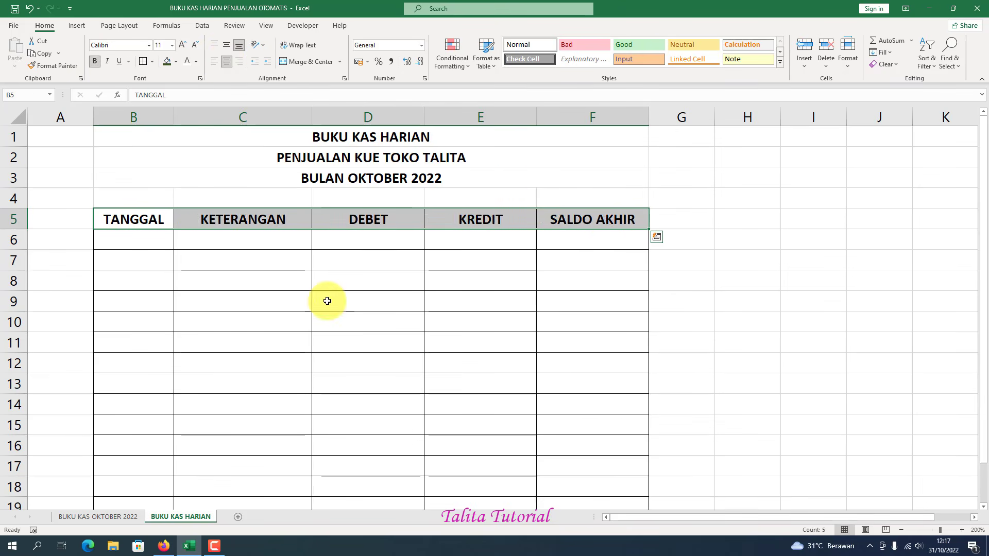
left_click(330, 318)
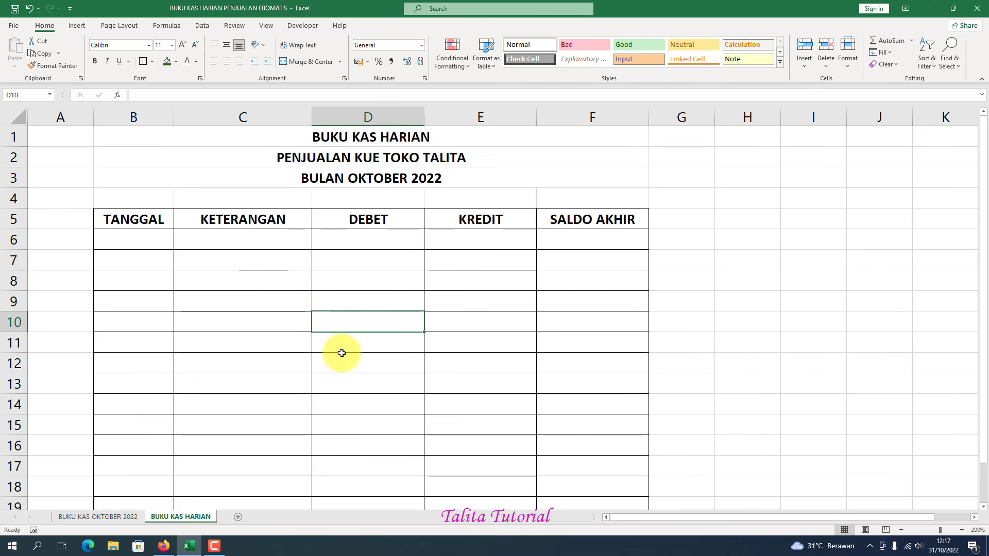
Give the header cells B5 to F5 a dark green fill and white font color.
left_click_drag(103, 223, 537, 214)
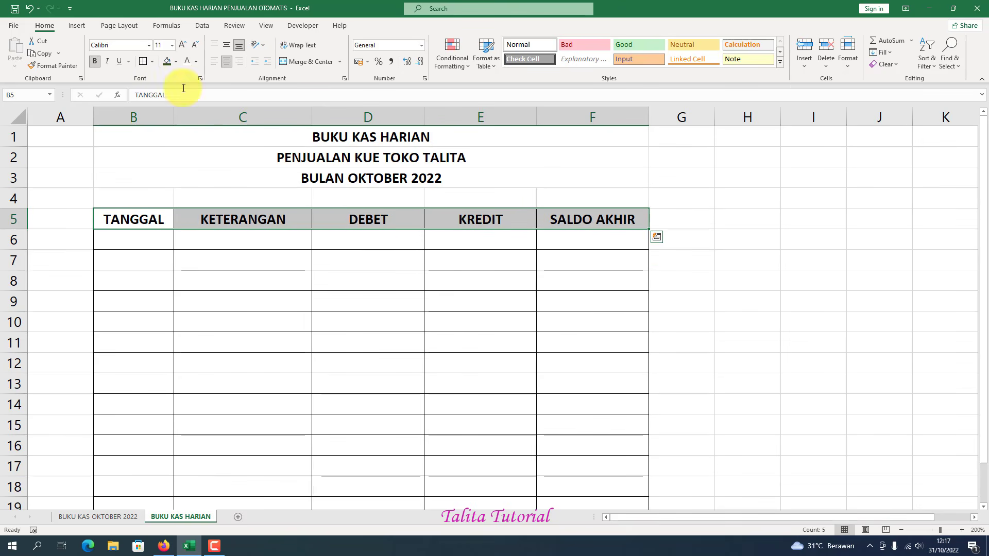
left_click(176, 62)
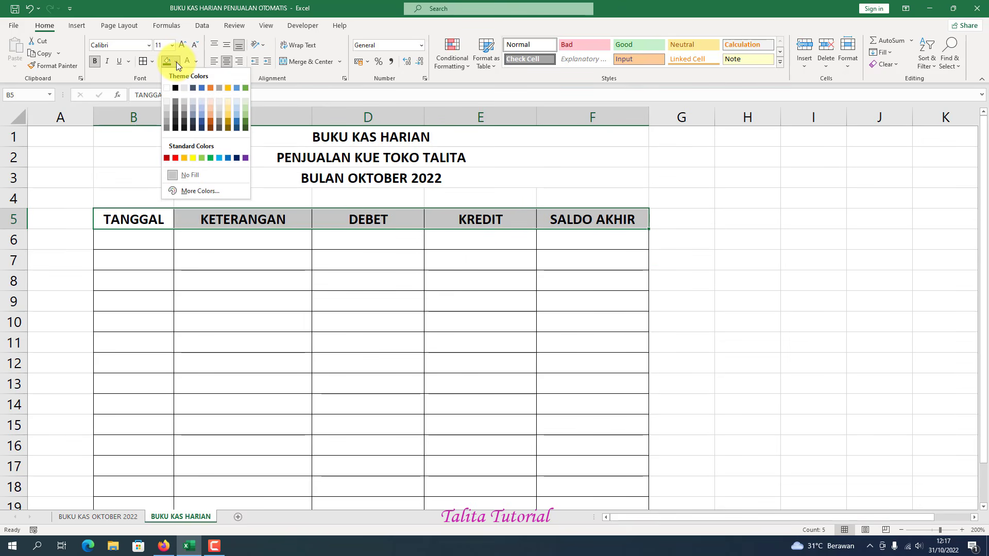
left_click(245, 127)
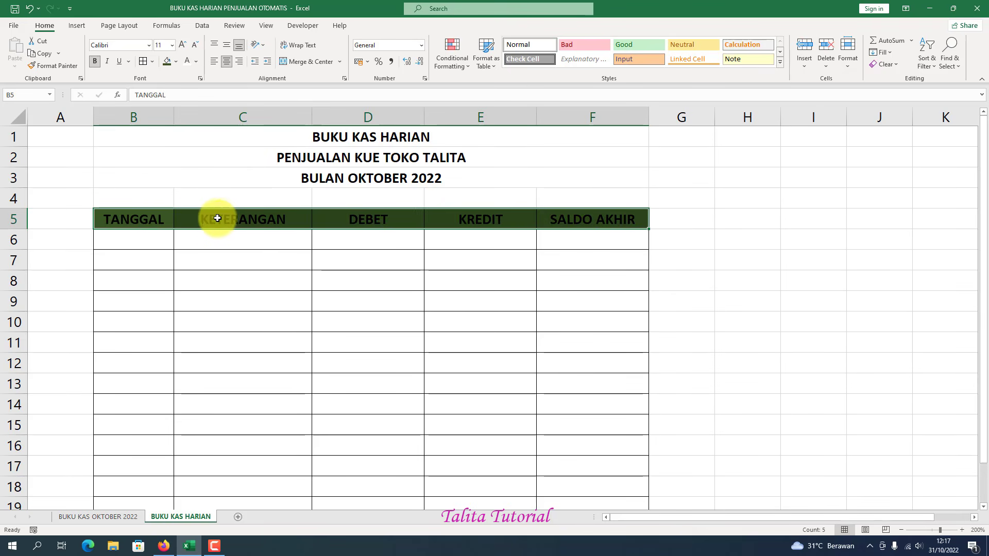
left_click(196, 62)
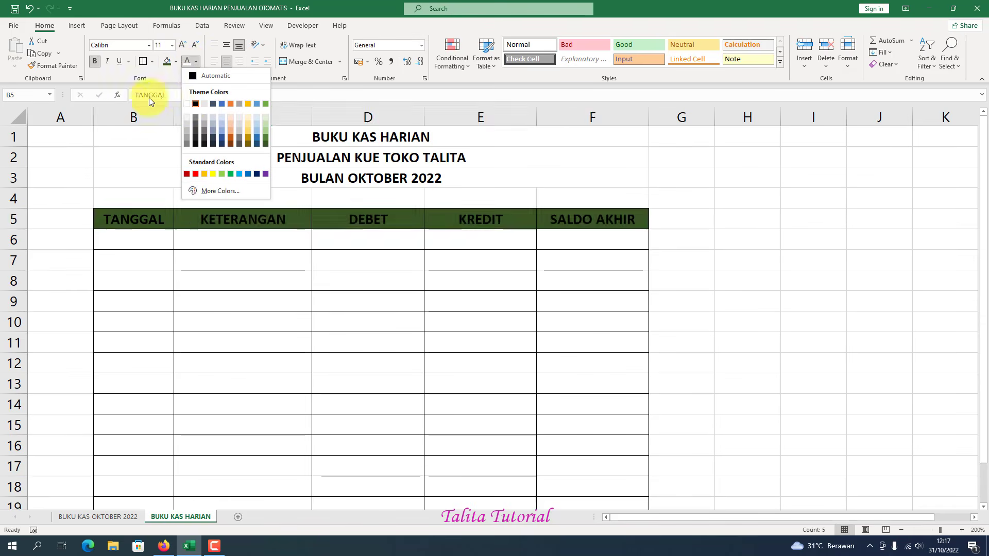
left_click(194, 104)
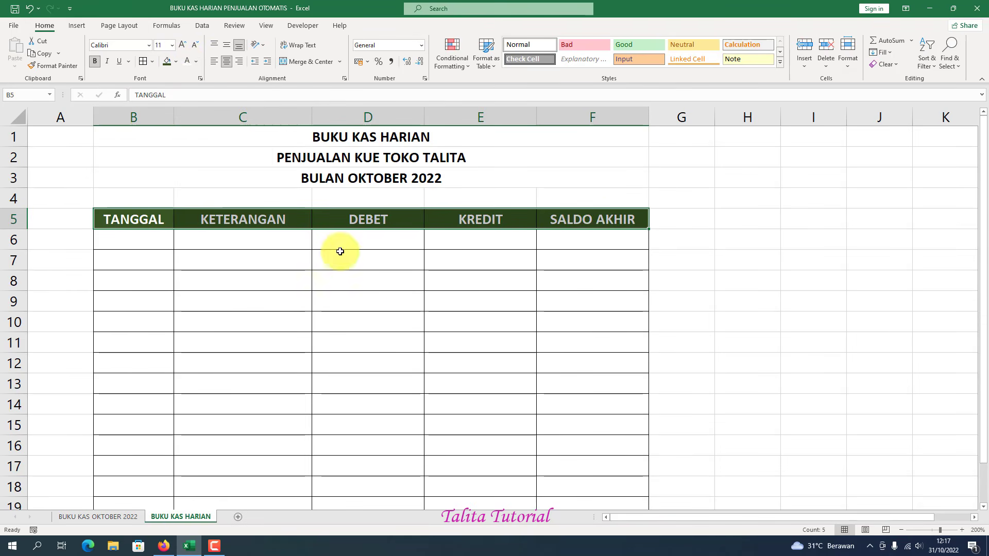
left_click(298, 294)
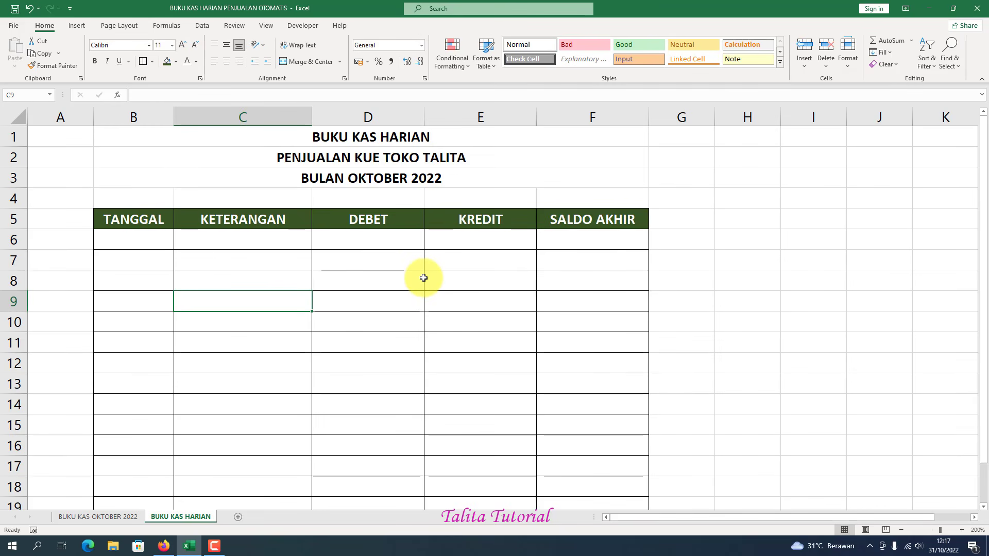
left_click_drag(132, 243, 338, 322)
left_click(399, 399)
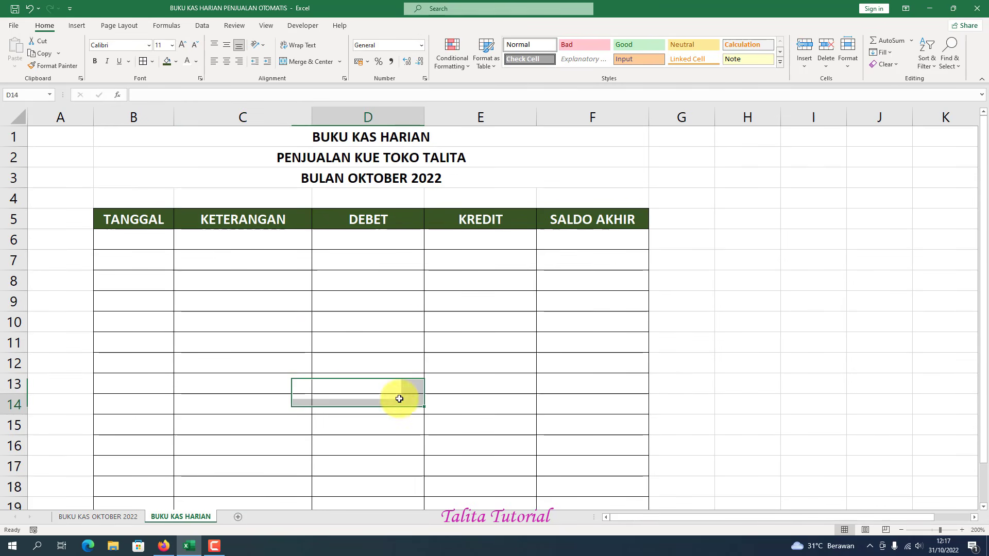
left_click(584, 244)
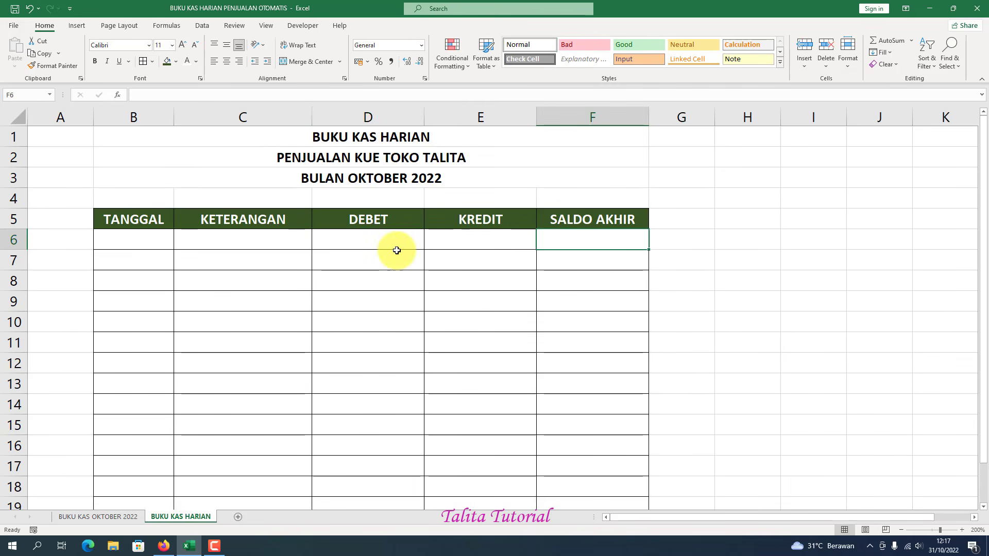
left_click(502, 244)
left_click(622, 241)
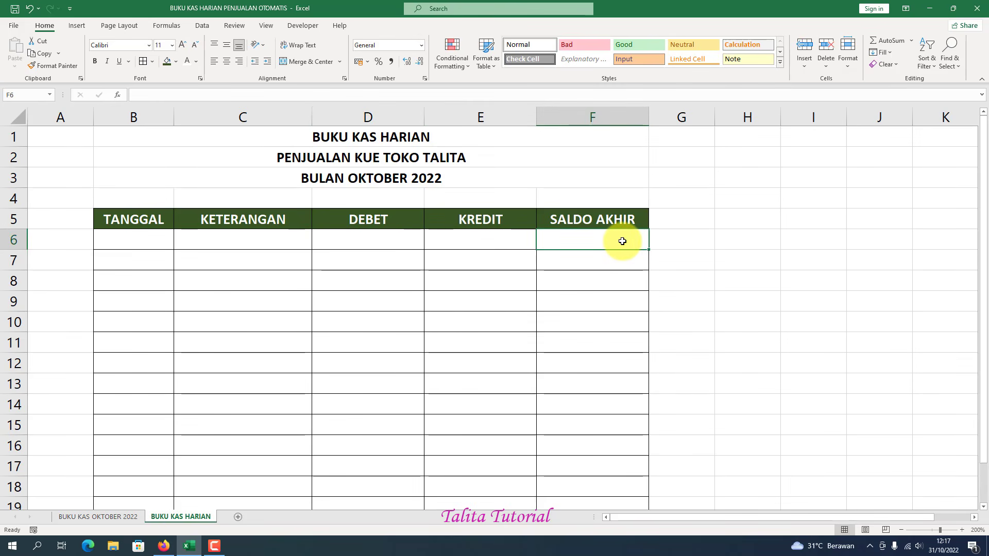
Enter the date 01/10/2022 in cell B6 as the first entry of the TANGGAL column.
left_click(127, 234)
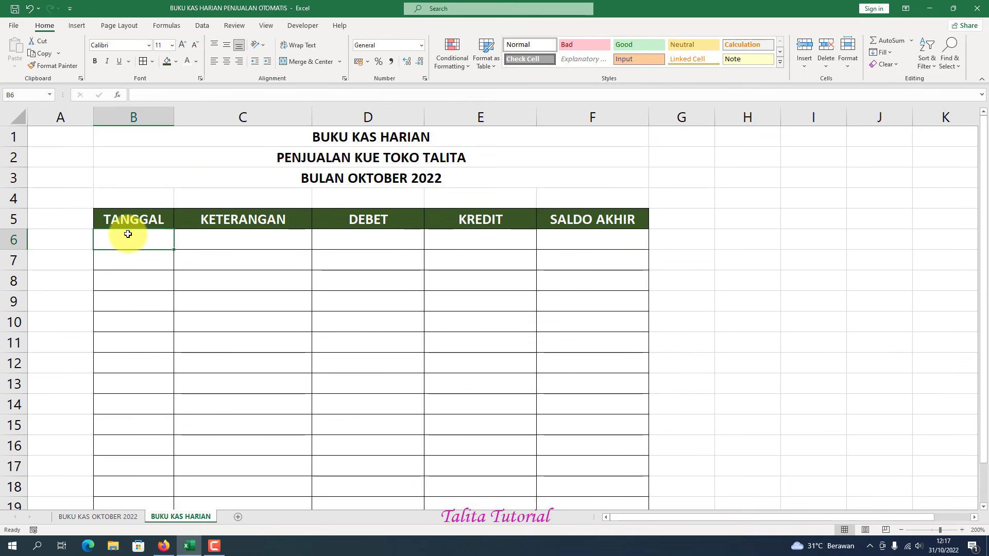
type("01/10/")
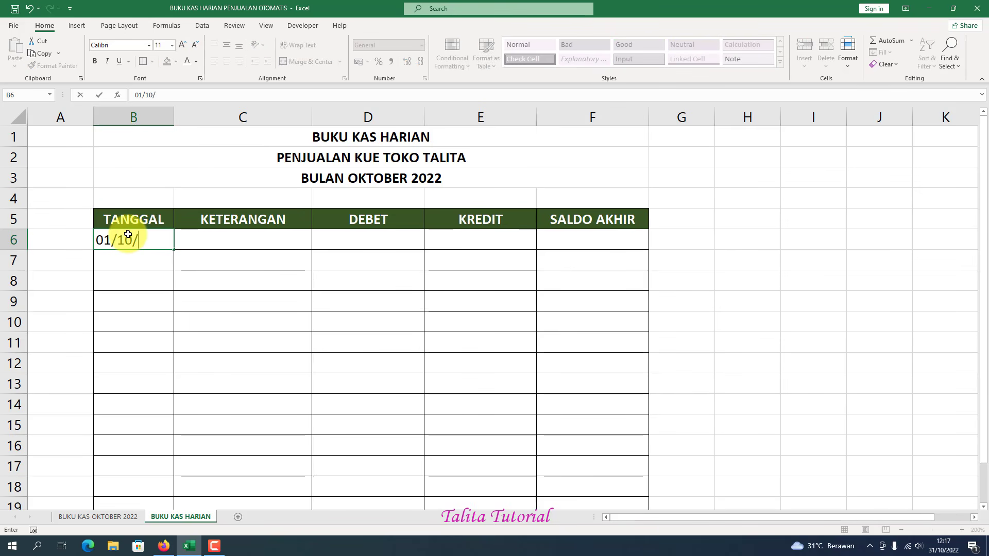
type("202")
key("Return")
left_click(132, 239)
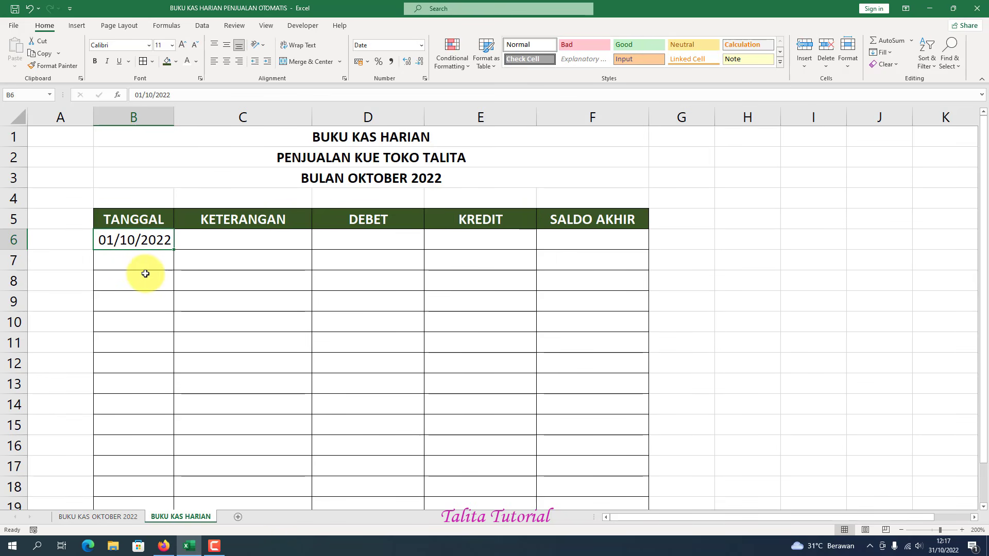
Format column B as a date with the two-digit-year type 14/03/12.
left_click(136, 118)
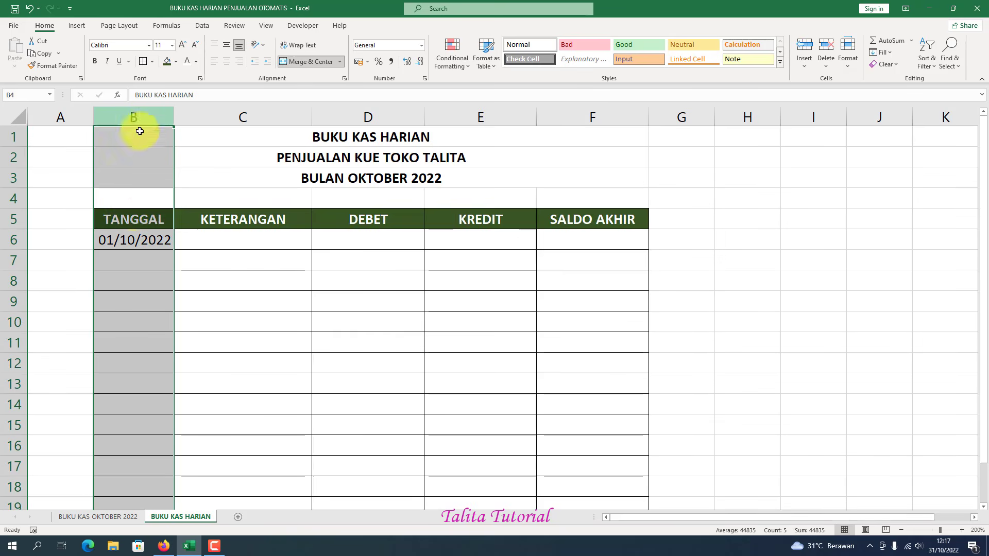
right_click(131, 254)
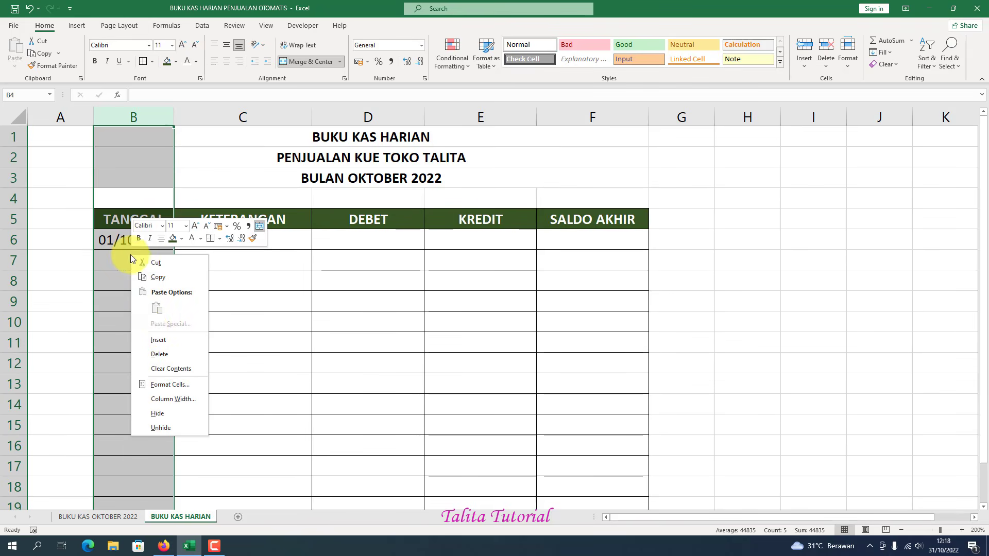
left_click(162, 384)
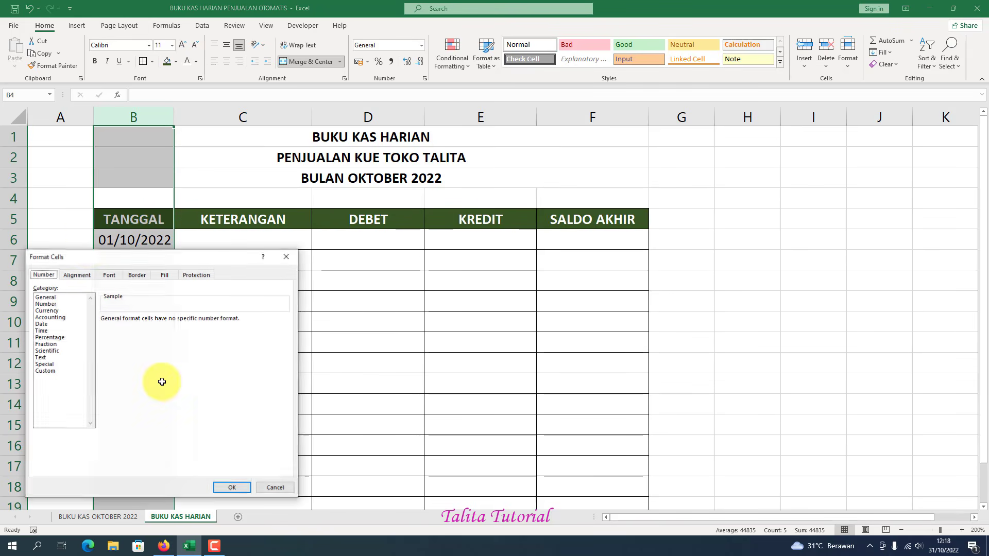
left_click_drag(104, 256, 251, 196)
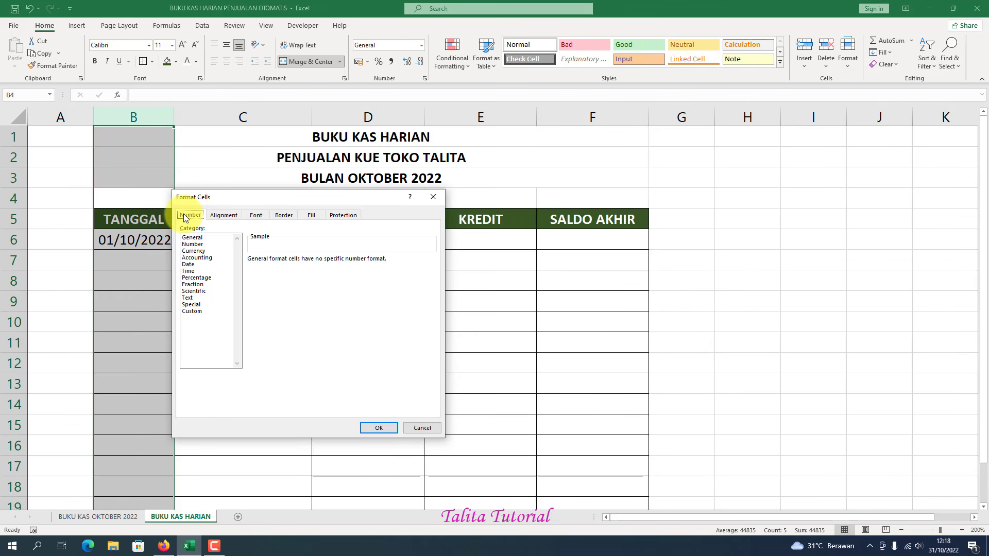
left_click(187, 265)
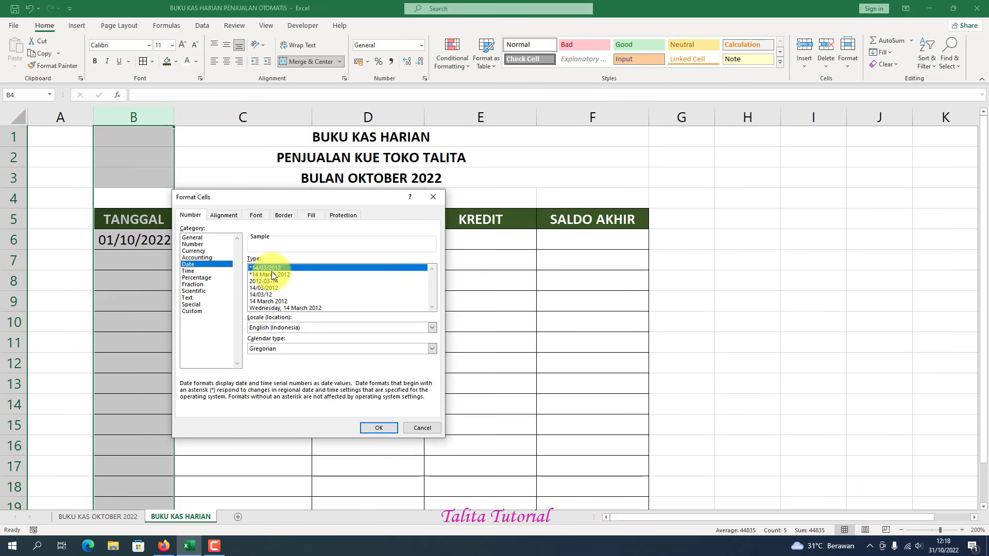
left_click(256, 295)
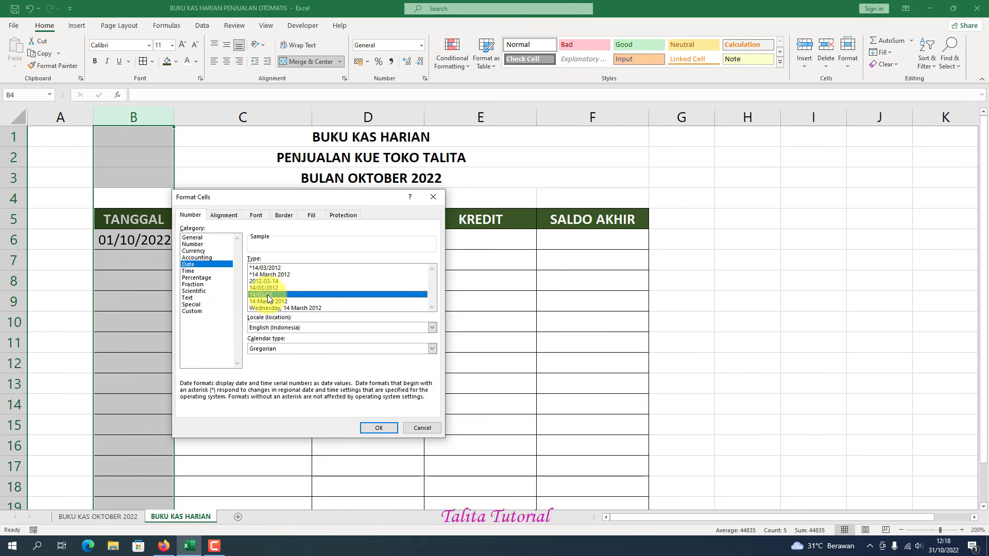
left_click(375, 428)
left_click(130, 260)
left_click(138, 237)
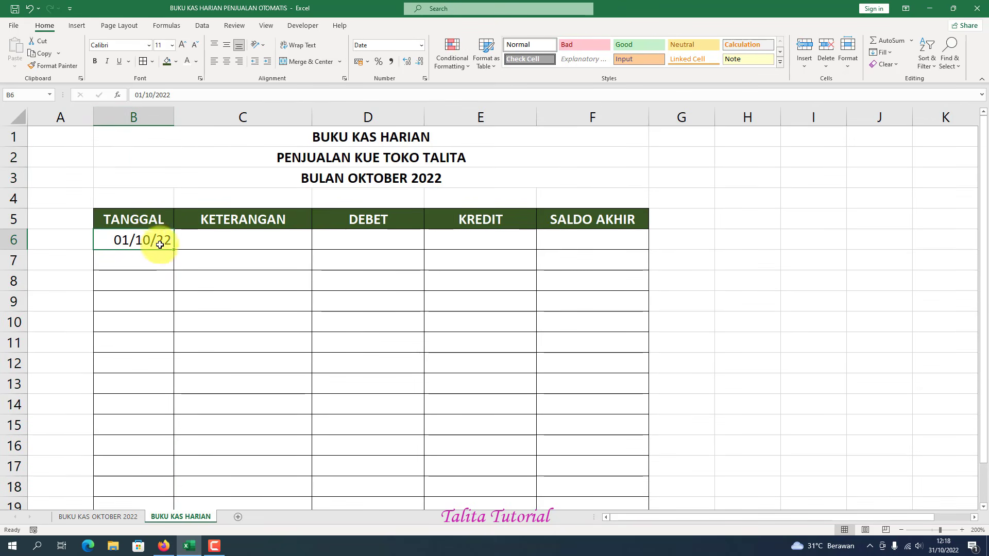
Enter the description "Saldo awal bulan" in cell C6 and the debit amount 5000000 in cell D6.
left_click(229, 245)
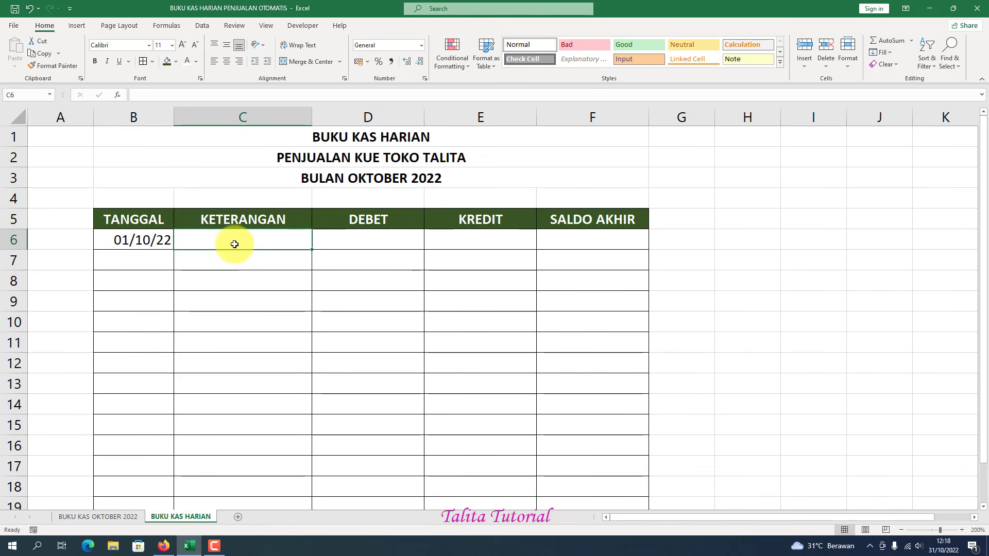
type("s")
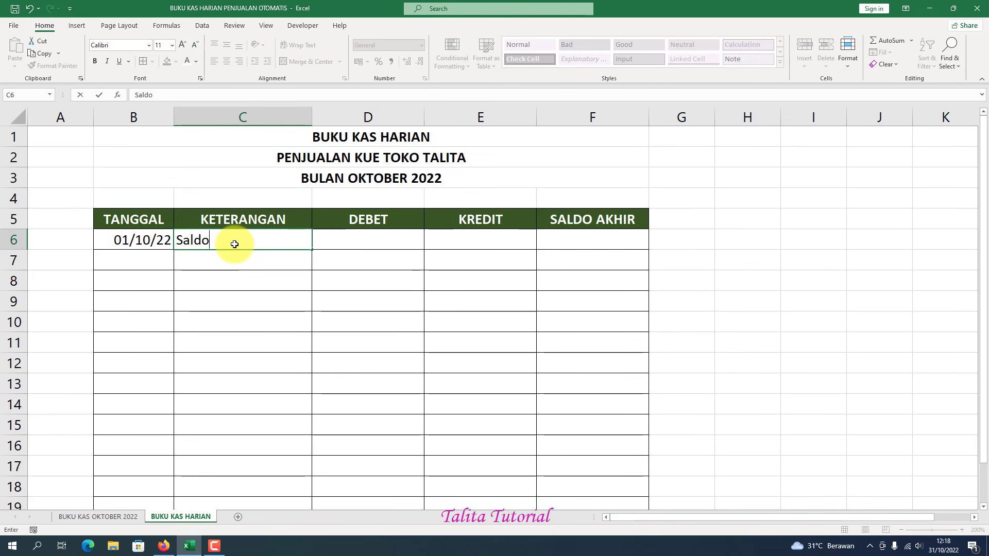
type("aldo awal bulan")
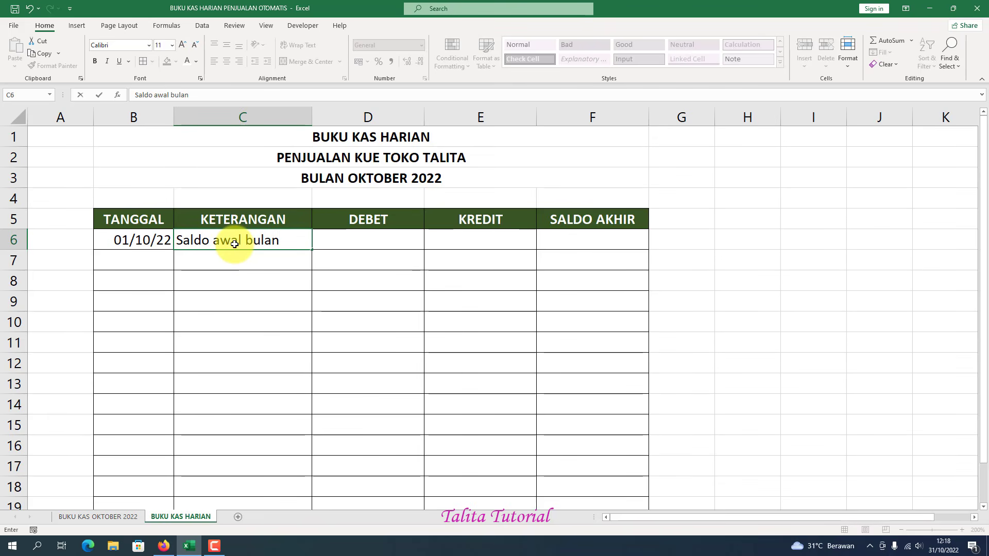
left_click(366, 242)
double_click(367, 233)
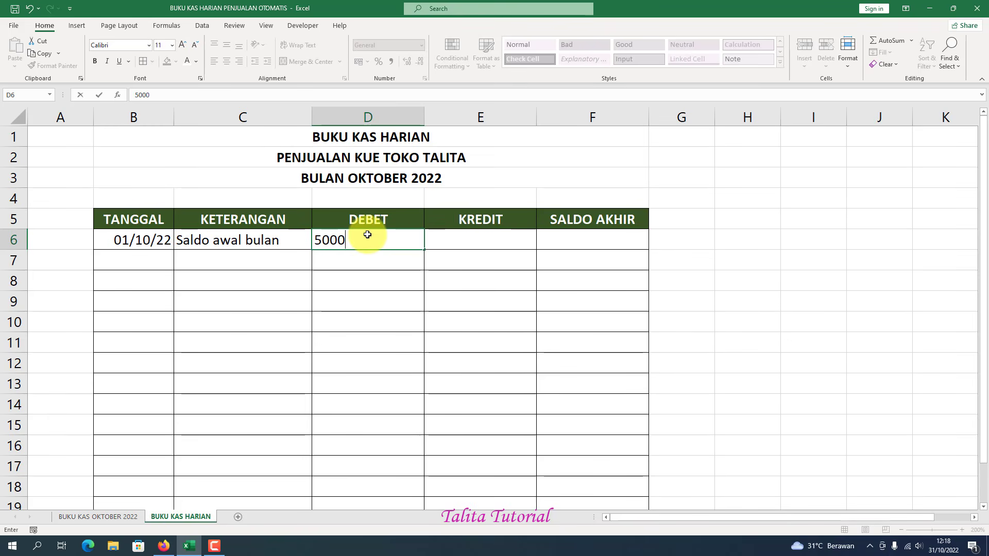
type("5000000")
key("Return")
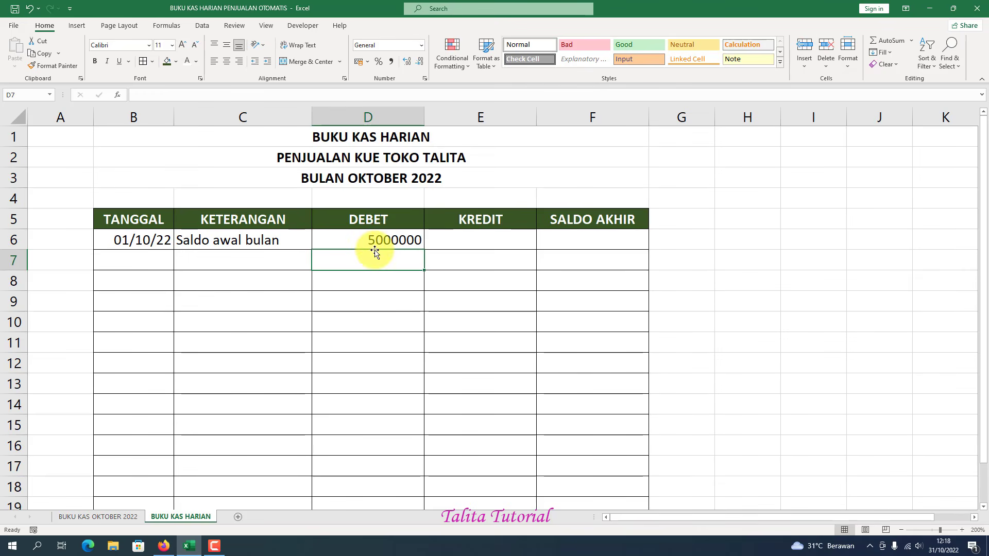
Format the amount cells D6 to F19 with comma thousands separators and no decimals.
left_click(382, 240)
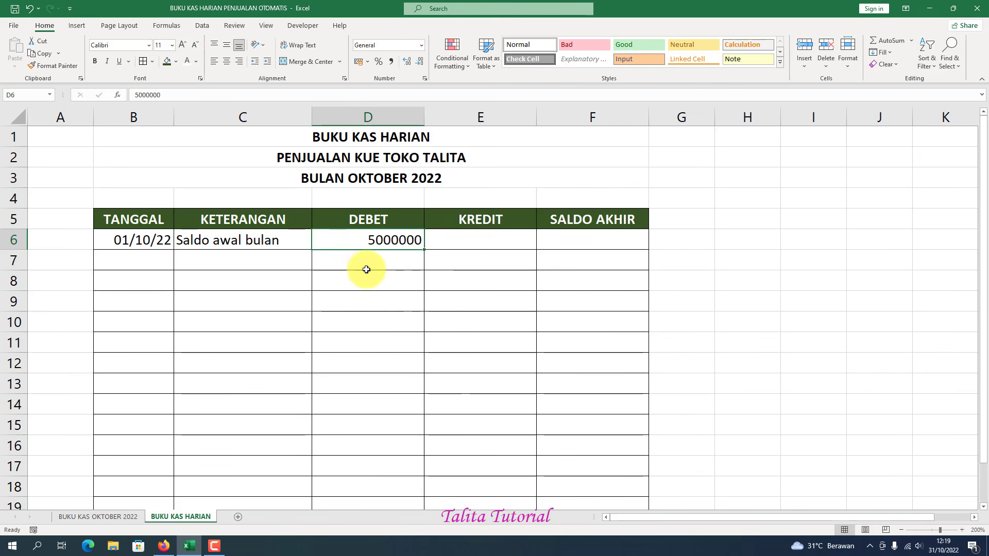
left_click_drag(384, 239, 607, 468)
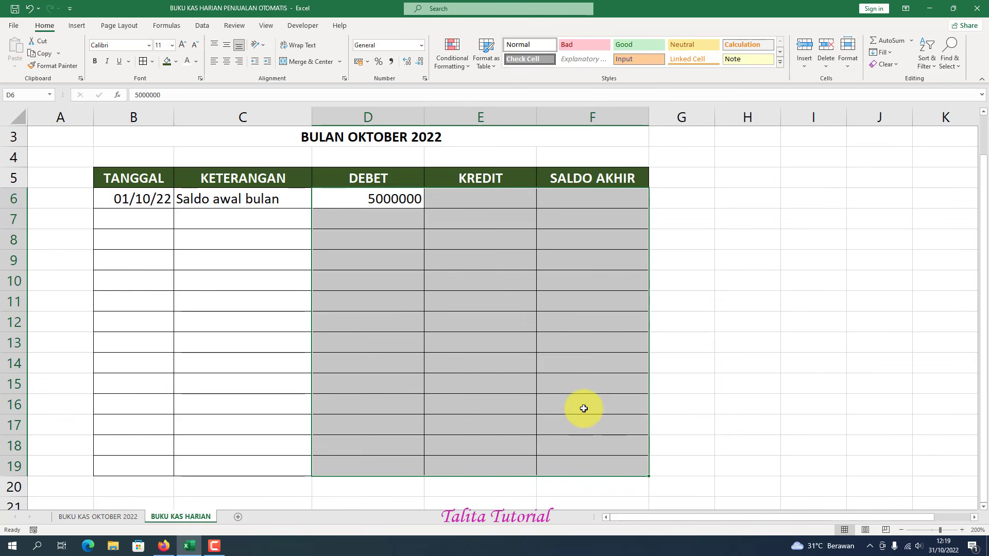
scroll(583, 408, "up", 1)
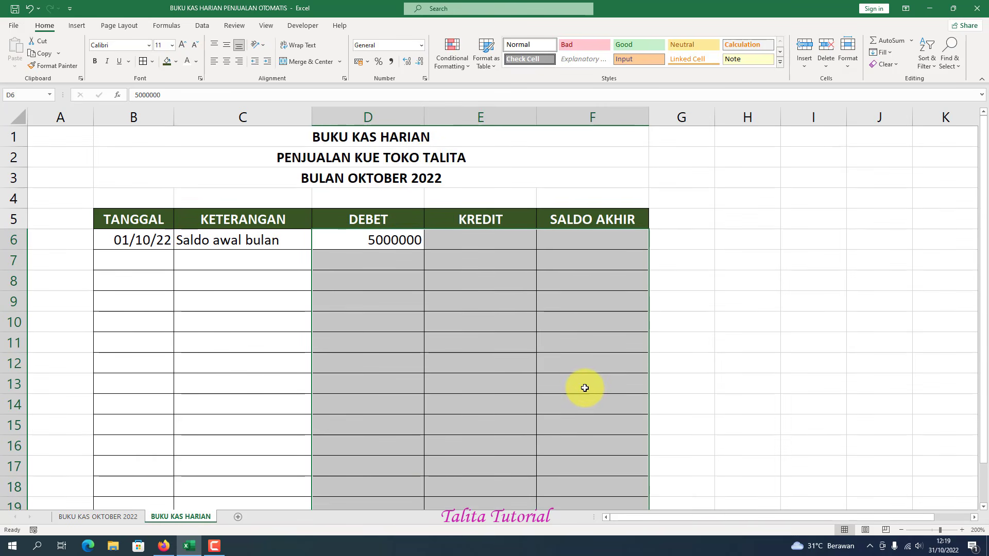
left_click(391, 63)
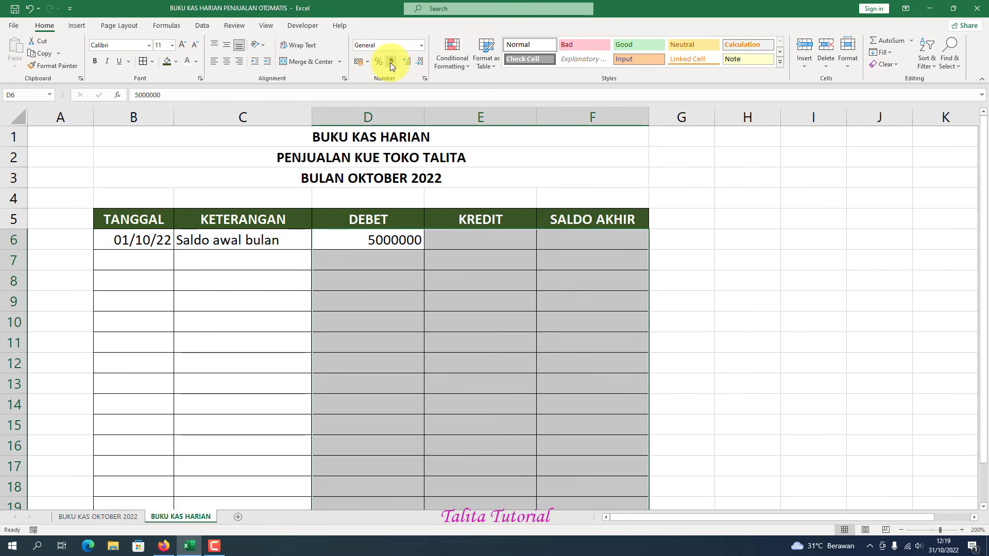
left_click(387, 244)
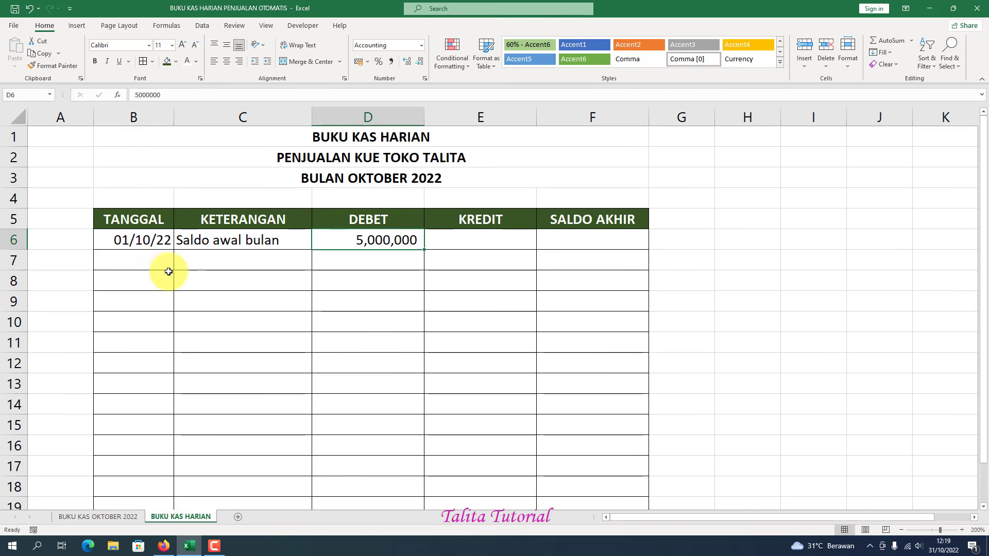
Enter the date 02/10/22 in cell B7 and the description "Beli bahan kue" in cell C7.
left_click(149, 260)
type("02")
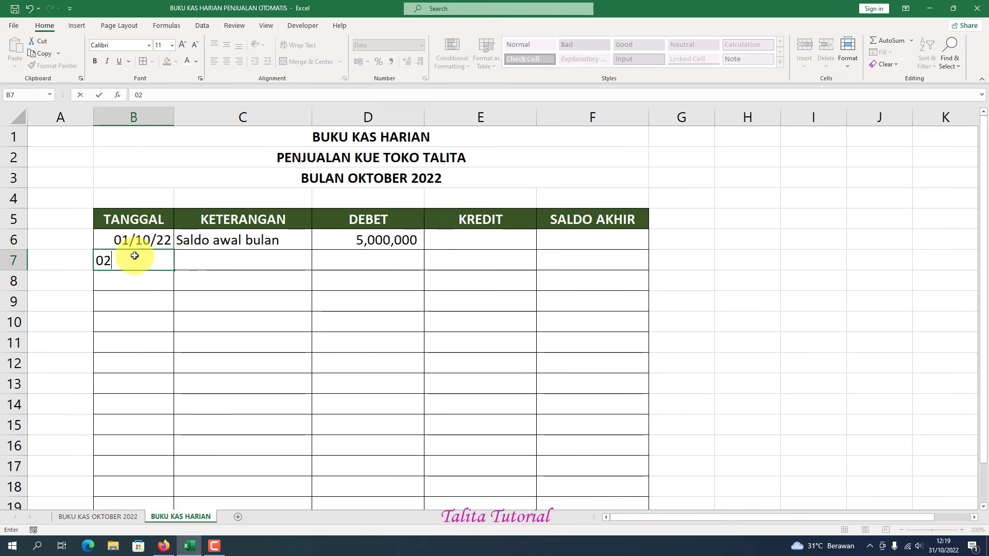
type("/10/22")
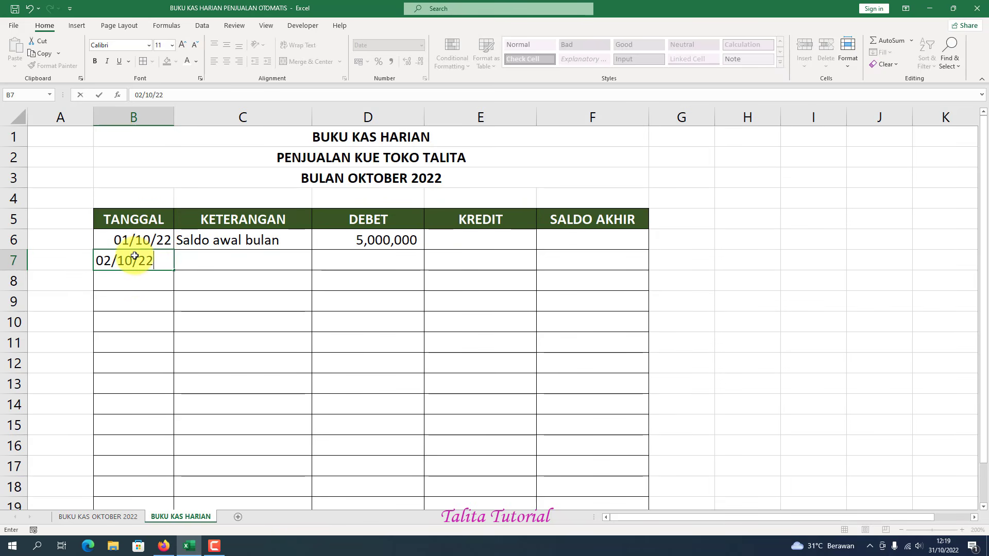
left_click(211, 260)
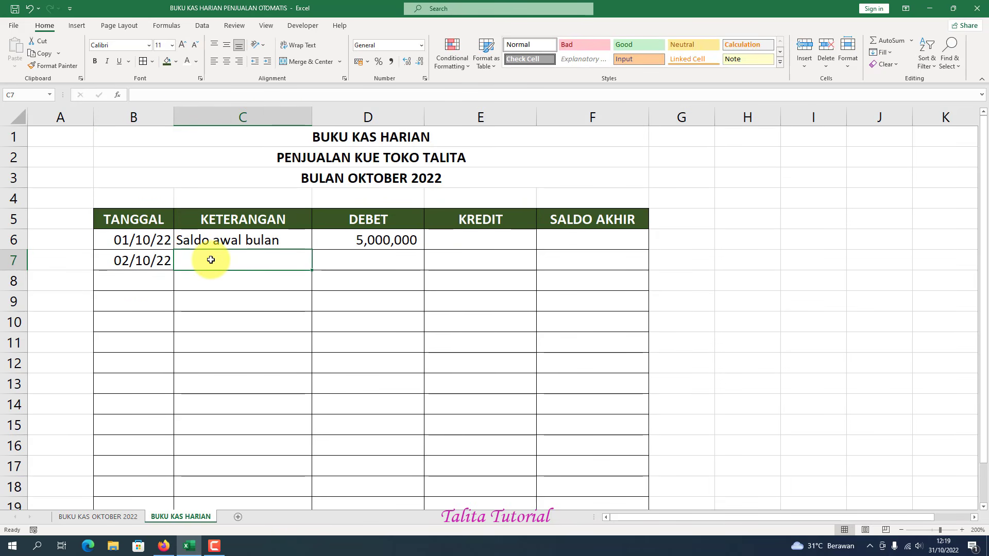
type("Beli b")
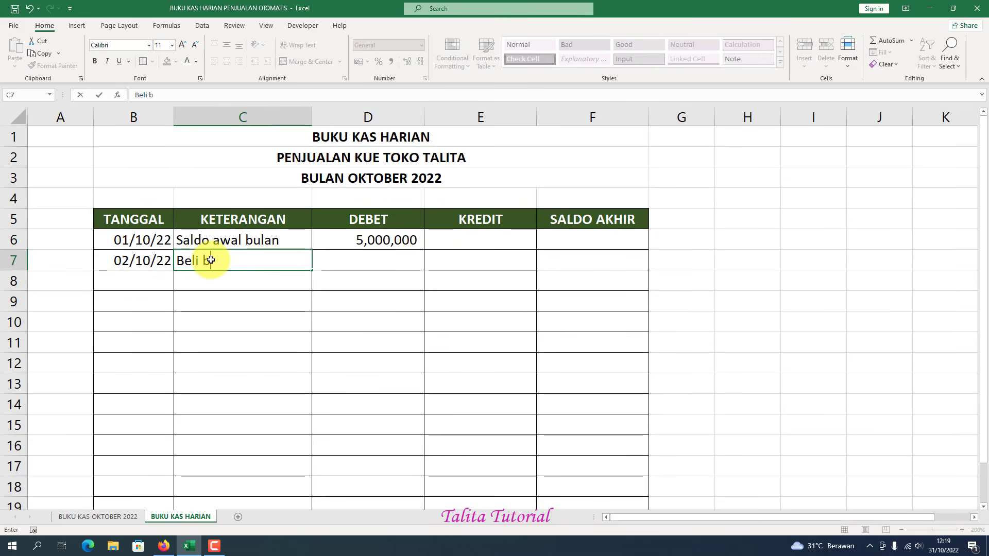
type("ahan k")
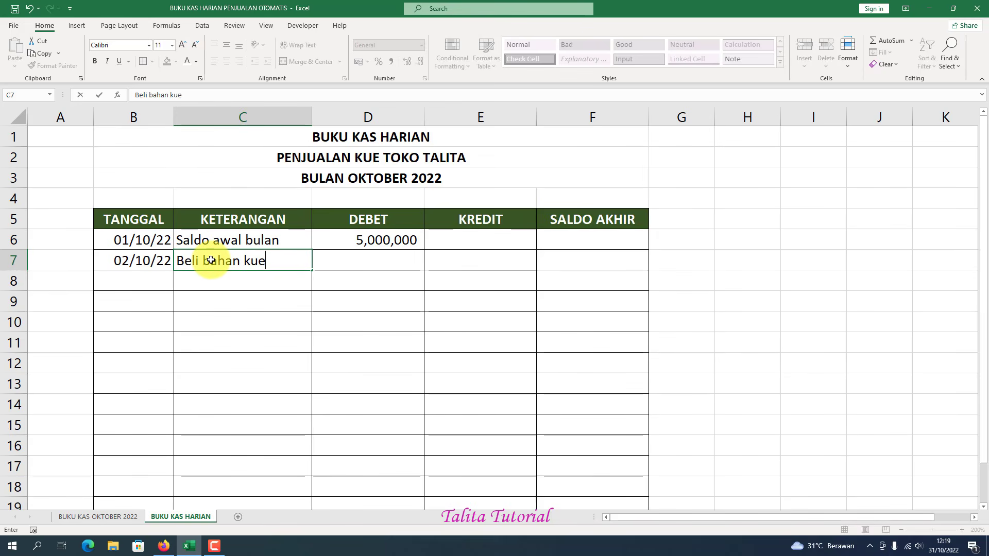
type("ue")
key("Tab")
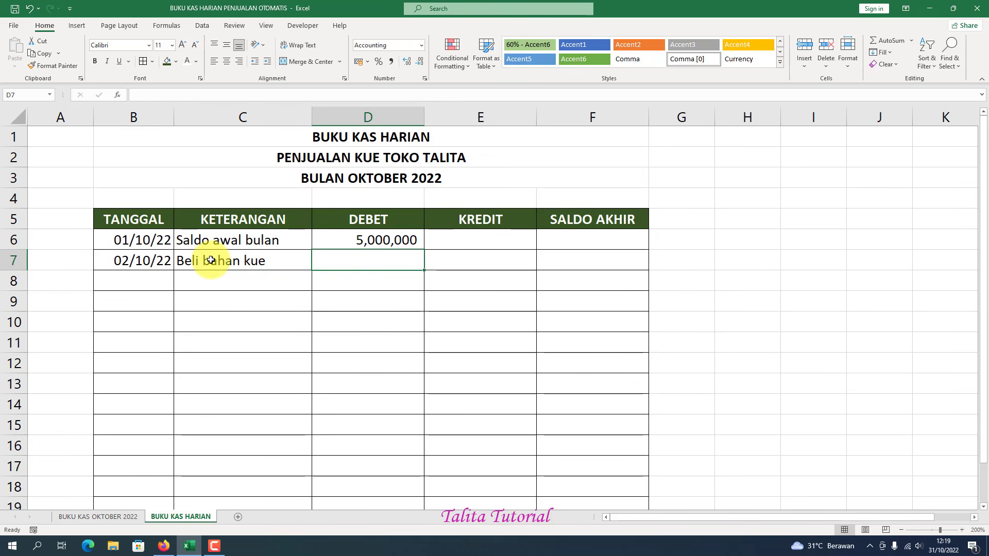
Enter 2500000 in cell E7 as the KREDIT amount for the cake ingredients purchase.
key("Tab")
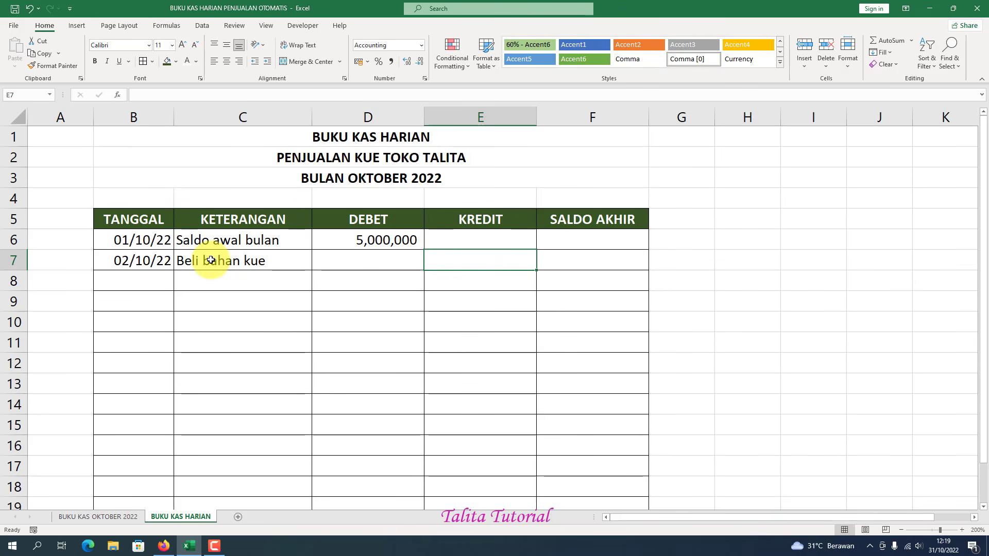
type("2500")
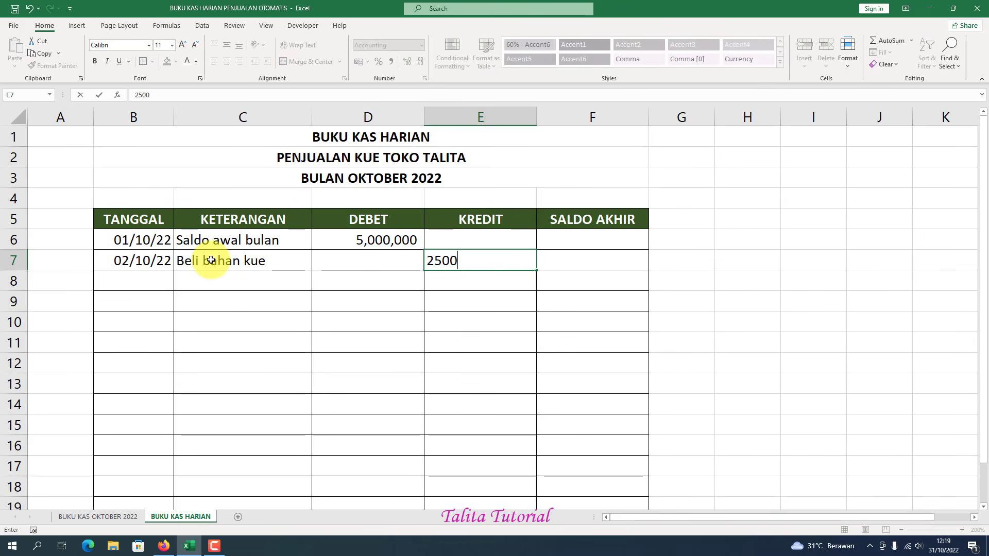
type("000")
key("Return")
Enter the formula =D6-E6 in cell F6 to calculate the first SALDO AKHIR balance.
left_click(592, 242)
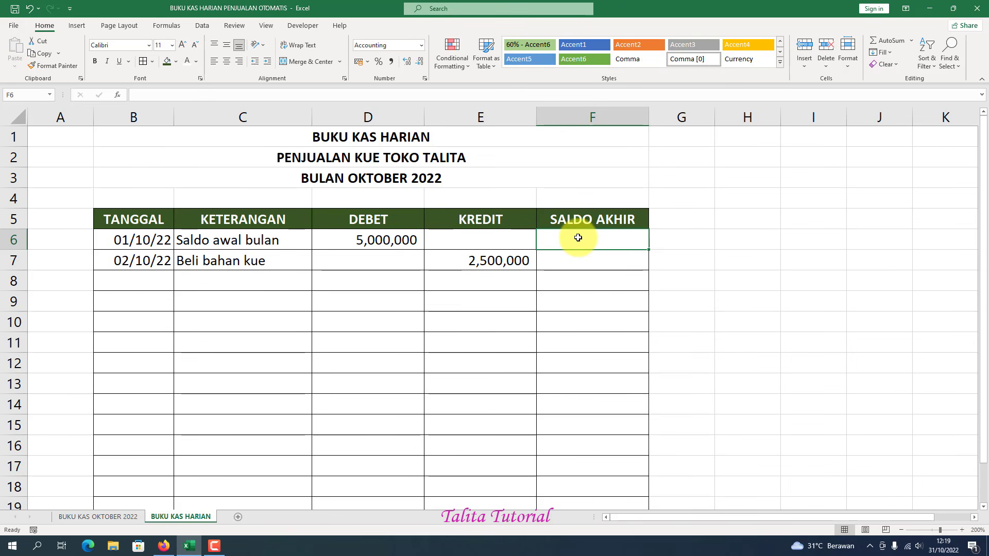
type("=")
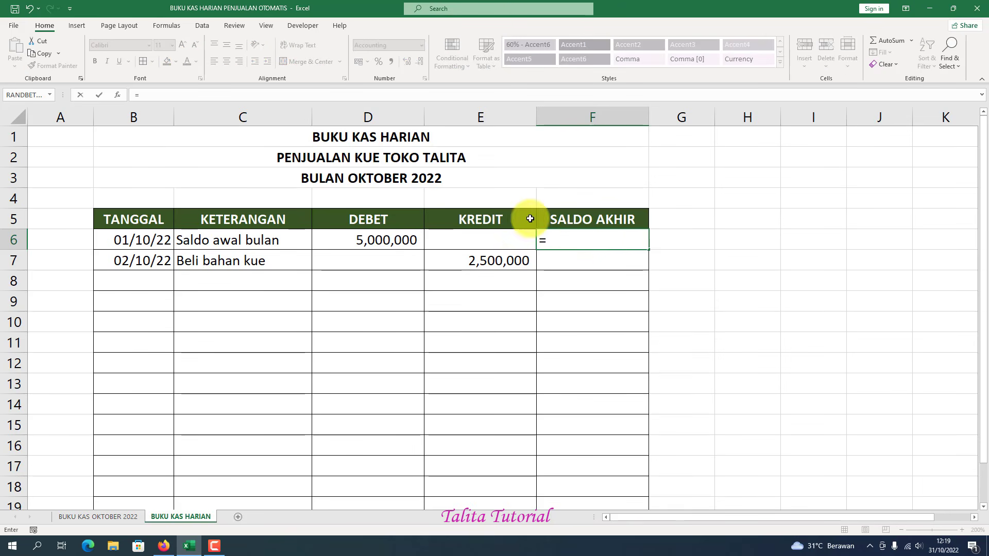
left_click(390, 238)
type("-")
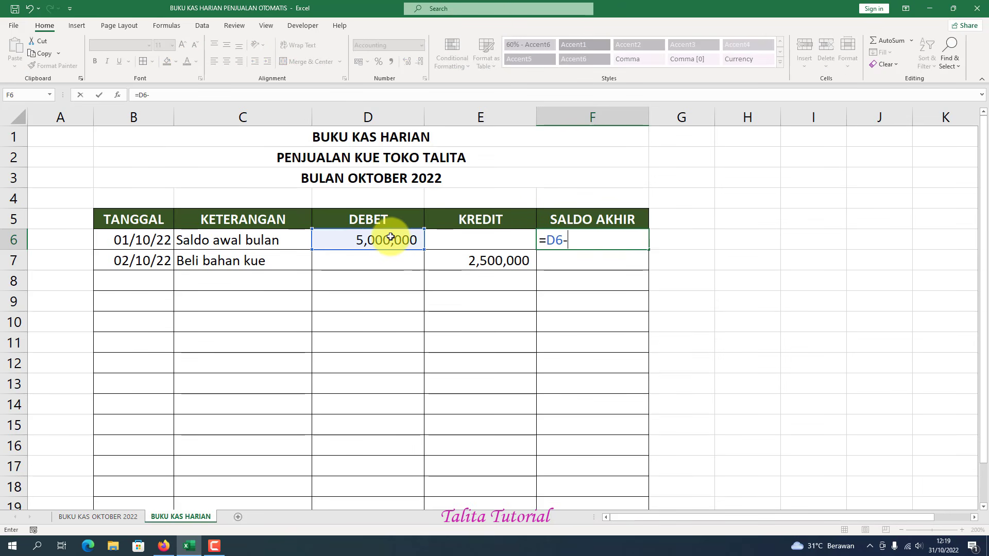
left_click(460, 248)
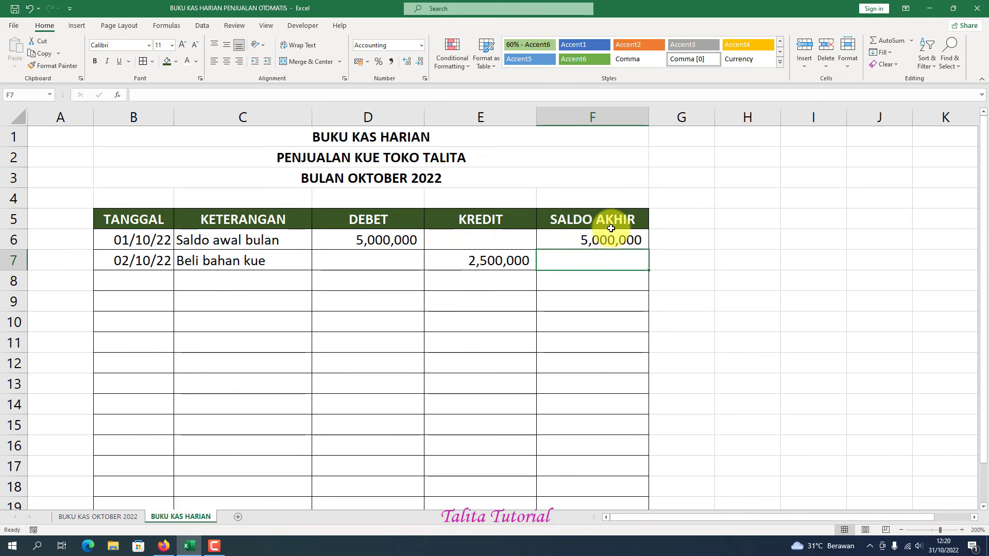
left_click(597, 240)
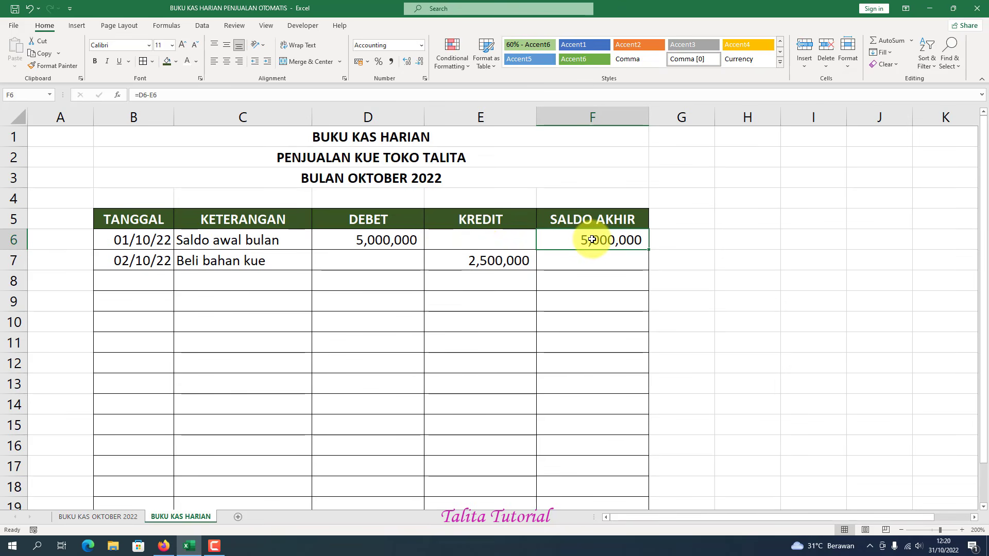
Enter the formula =F6+D7-E7 in cell F7 to calculate the running SALDO AKHIR for the cake ingredients purchase.
left_click(578, 260)
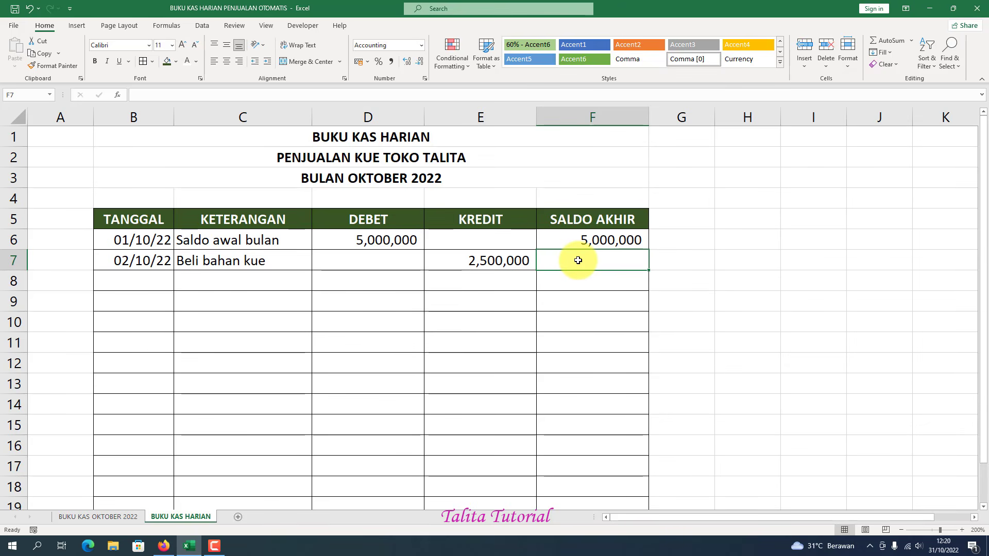
type("=")
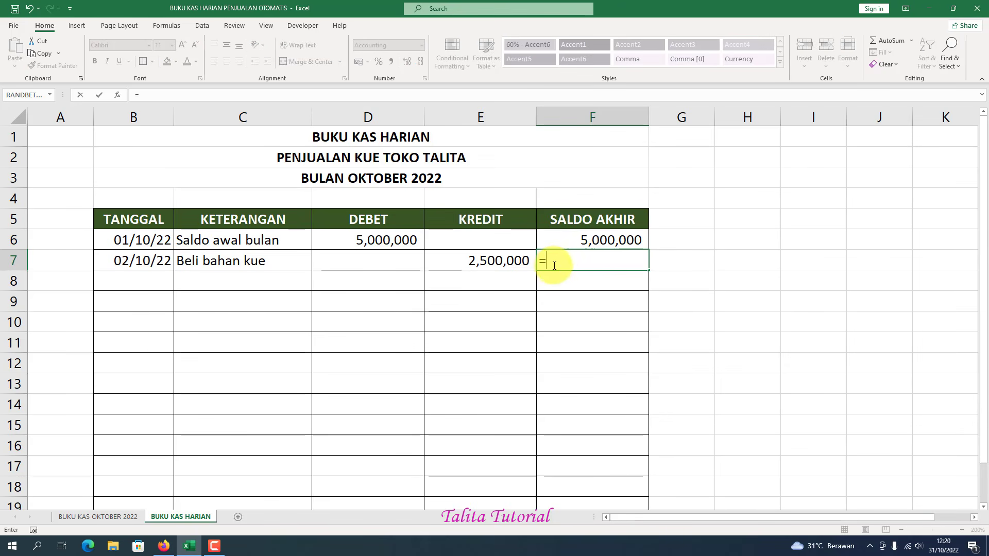
left_click(580, 238)
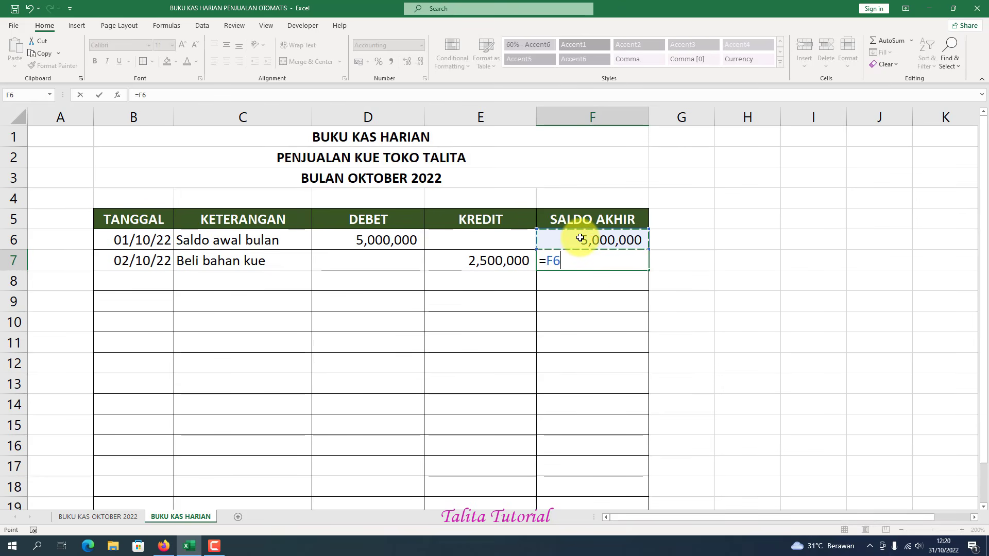
type("+")
left_click(408, 261)
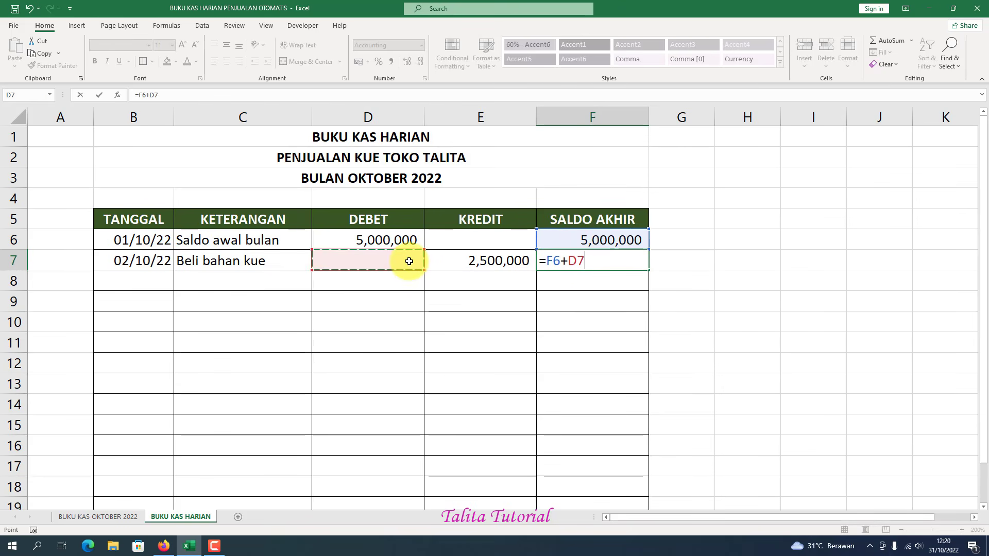
type("-")
left_click(470, 257)
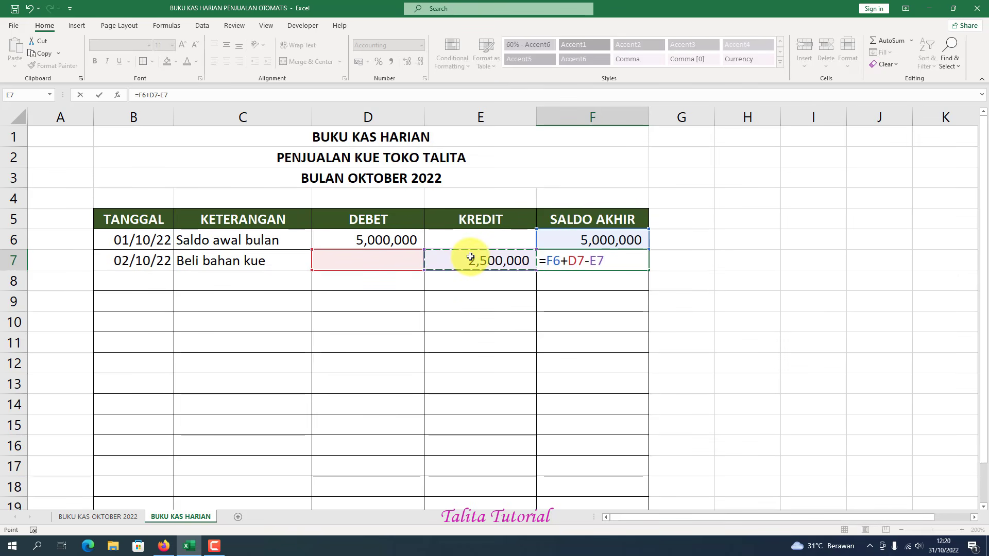
key("Return")
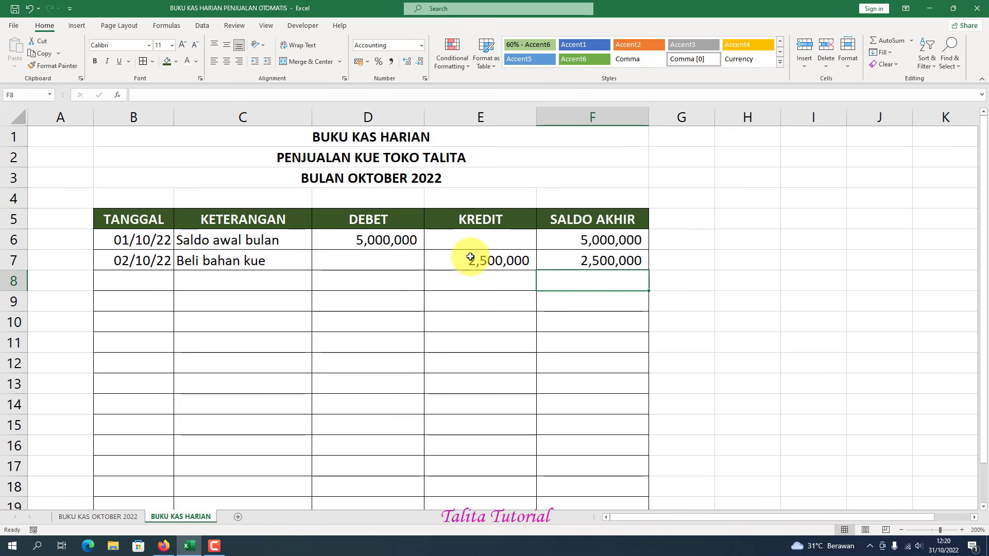
left_click(598, 261)
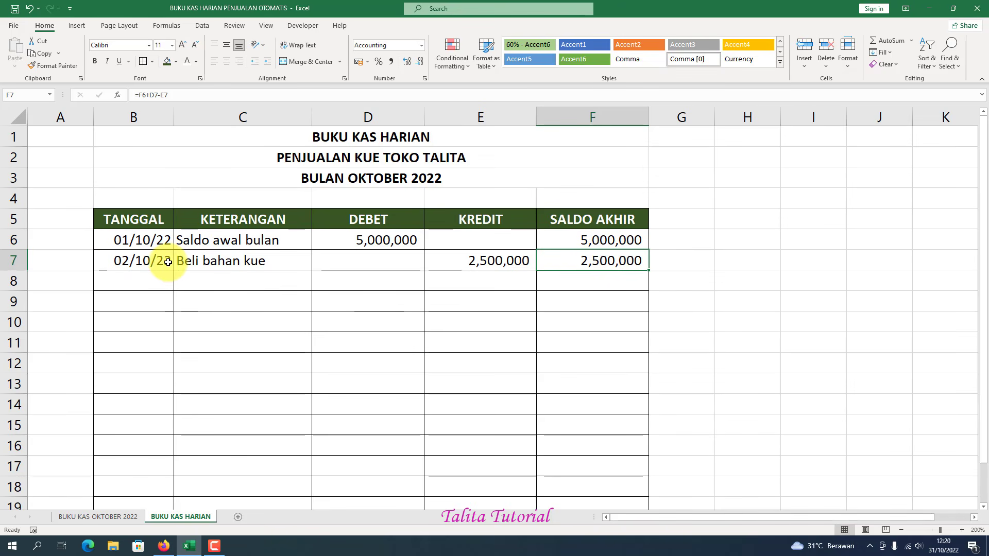
Enter the date 03/10/22 in cell B8 and the description "Belanja packing" in cell C8.
left_click(156, 279)
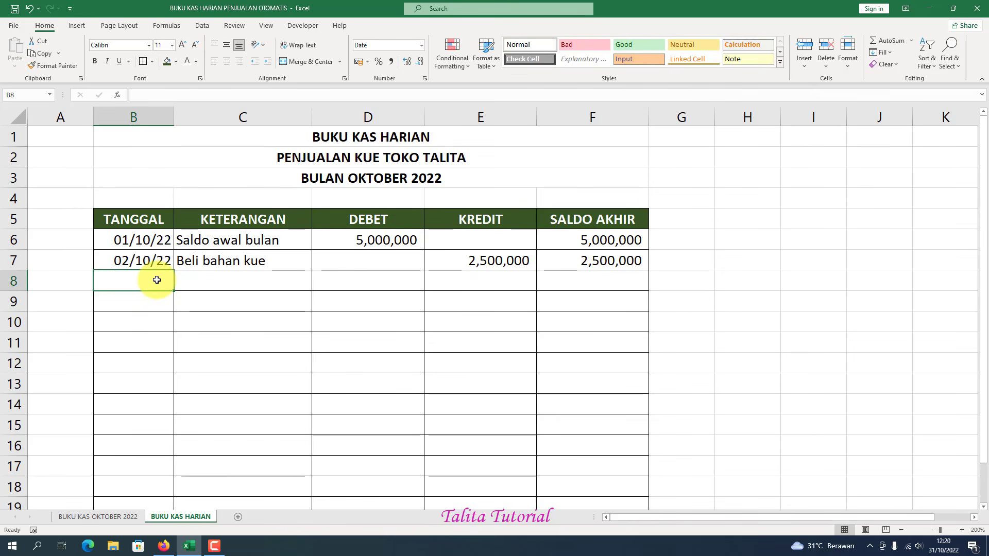
type("03/1")
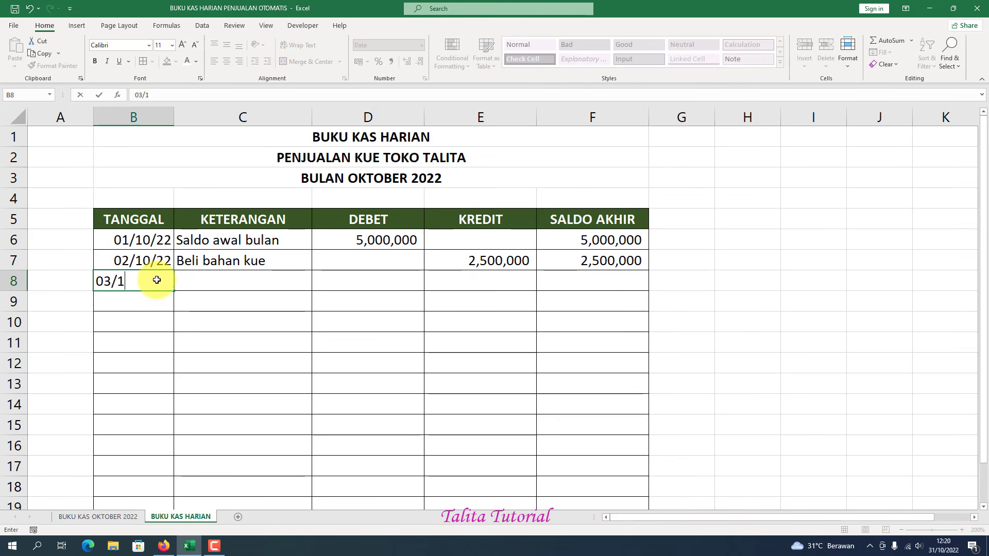
type("0/22")
left_click(201, 278)
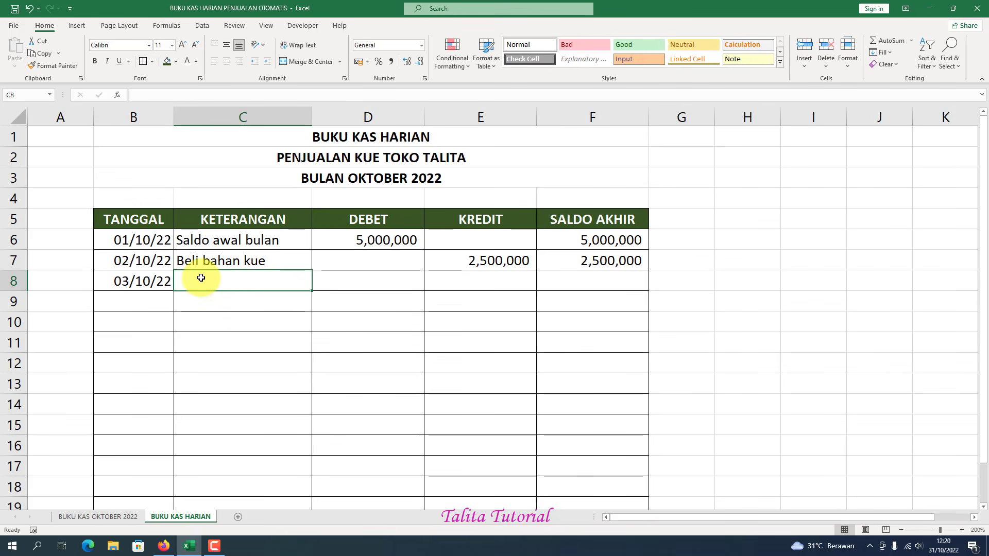
type("Belanja ")
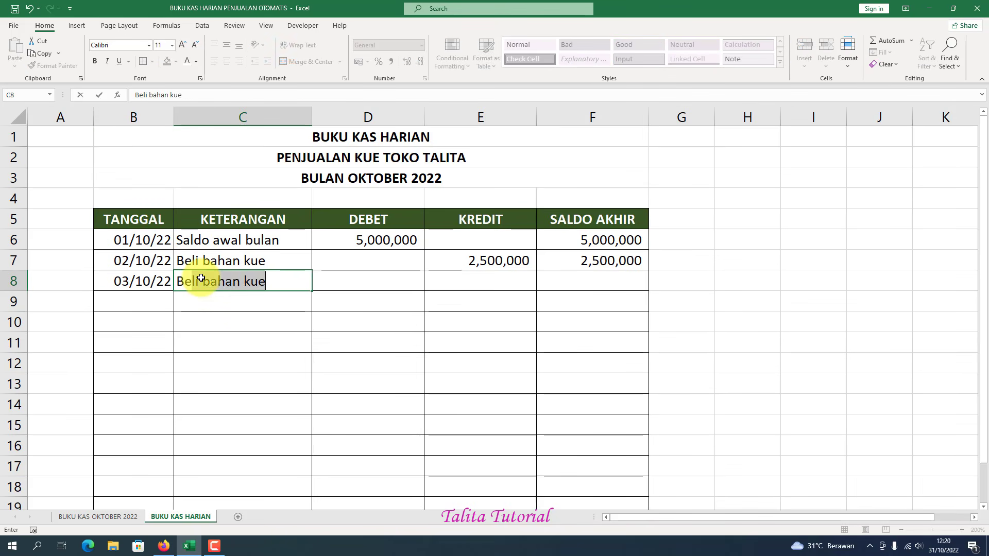
type("Pac")
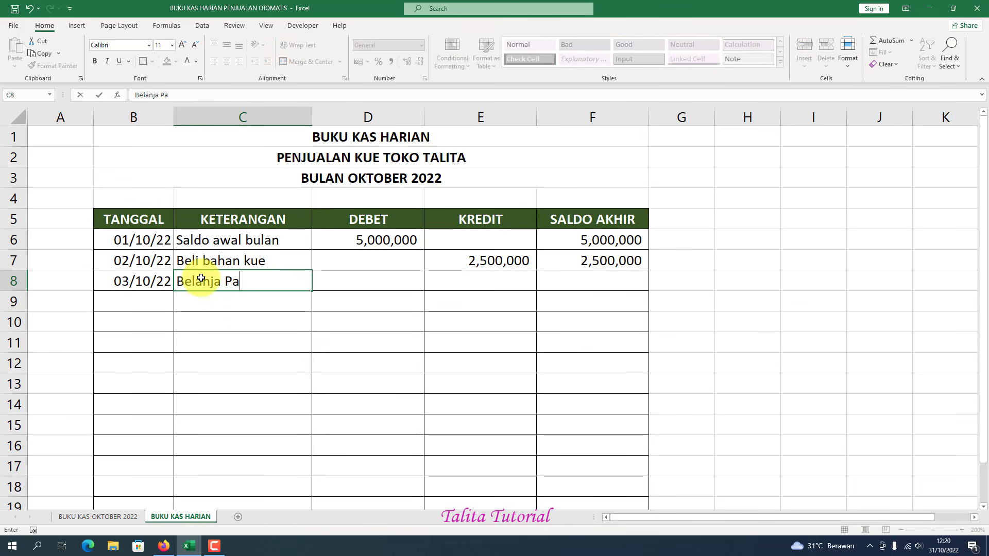
key("BackSpace")
key("BackSpace")
key("BackSpace")
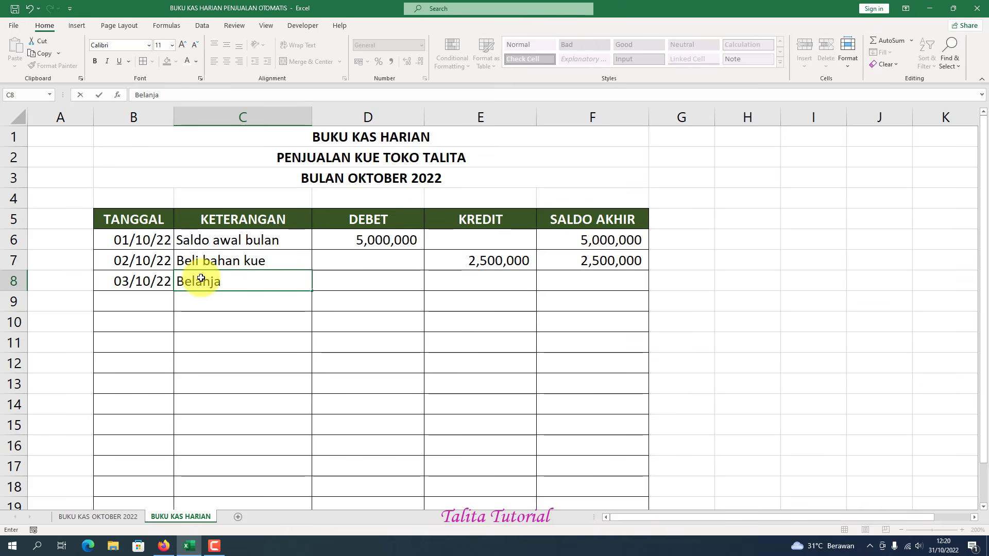
type("packing")
key("Tab")
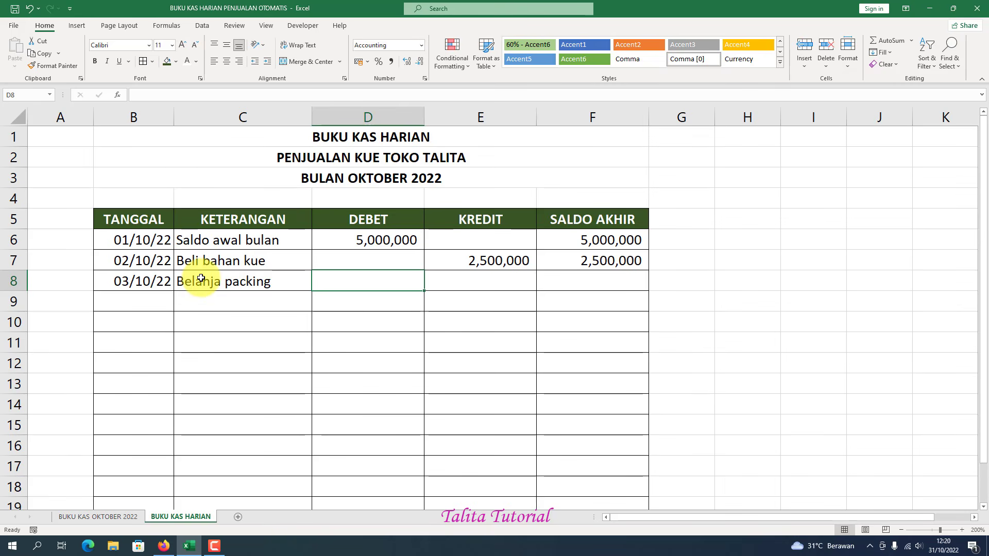
Enter 200000 in cell E8 as the KREDIT amount for the packing purchase.
key("Tab")
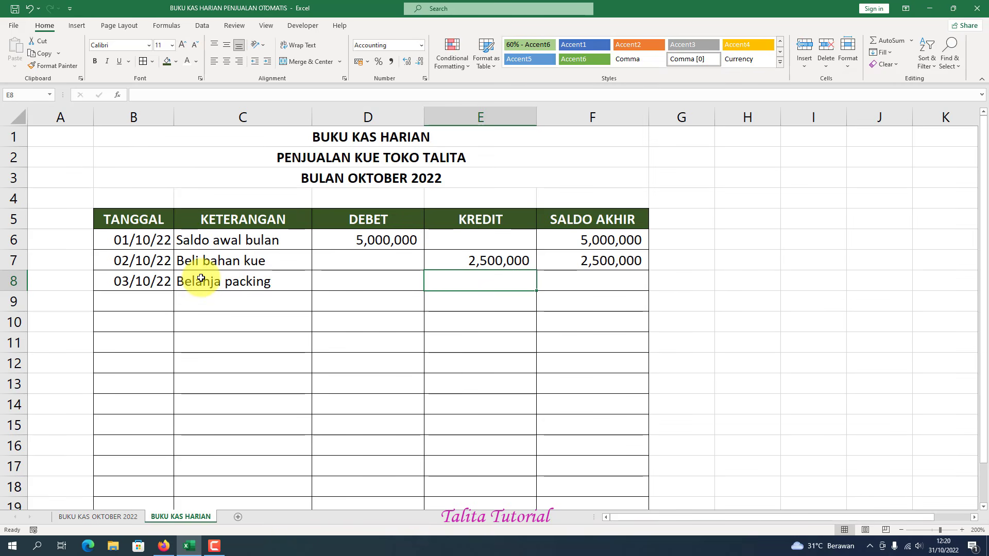
type("200000")
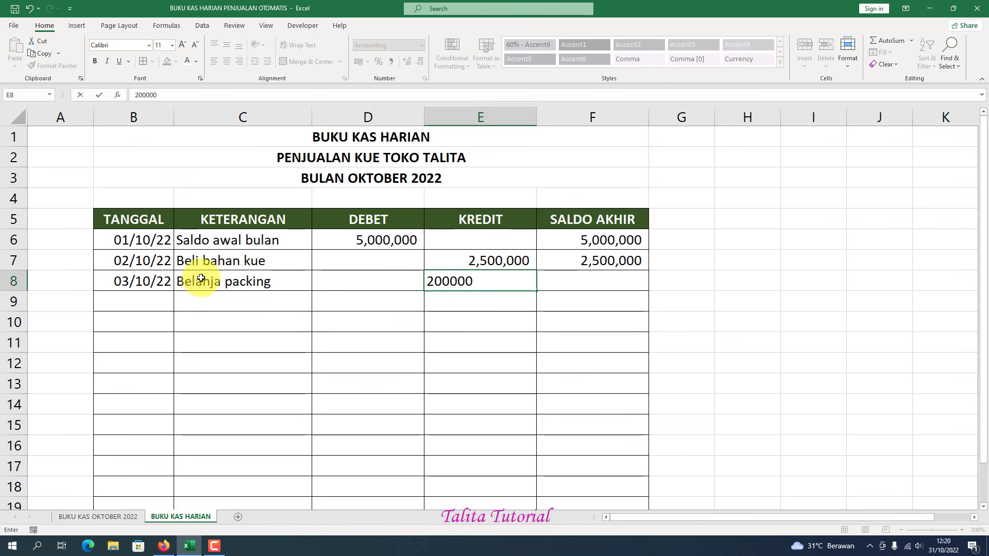
key("Return")
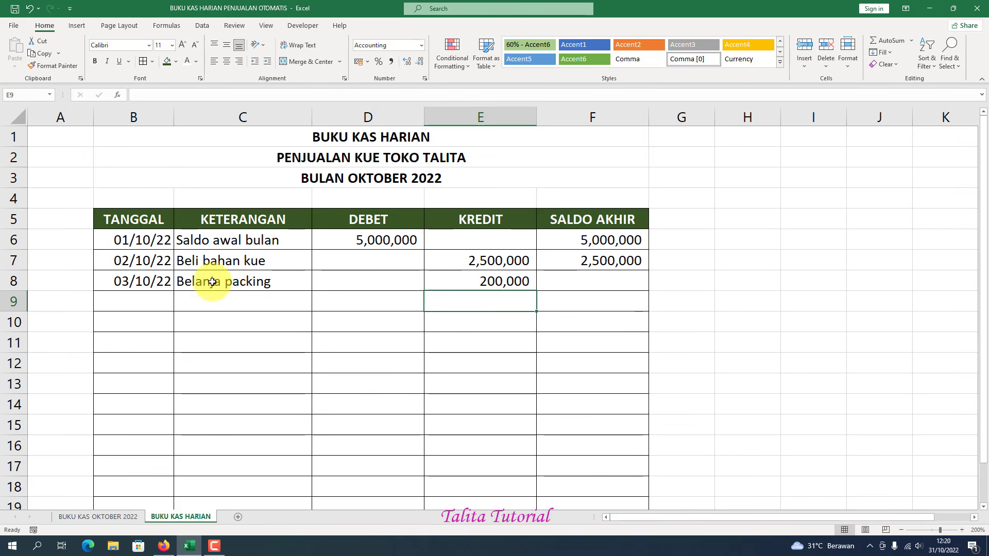
Enter the formula =F7+D8-E8 in cell F8 to calculate the SALDO AKHIR for the packing purchase.
left_click(564, 279)
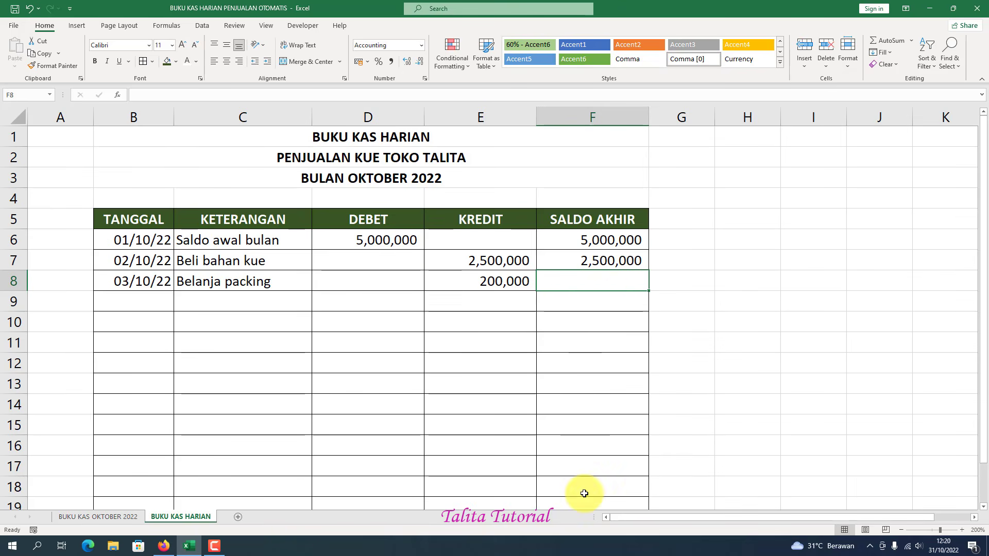
left_click(604, 263)
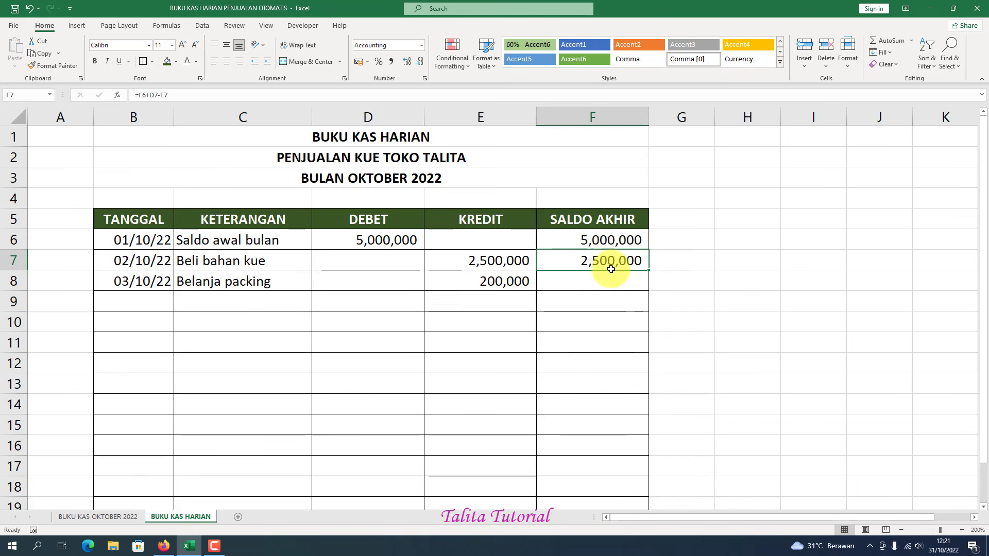
left_click(580, 285)
type("=")
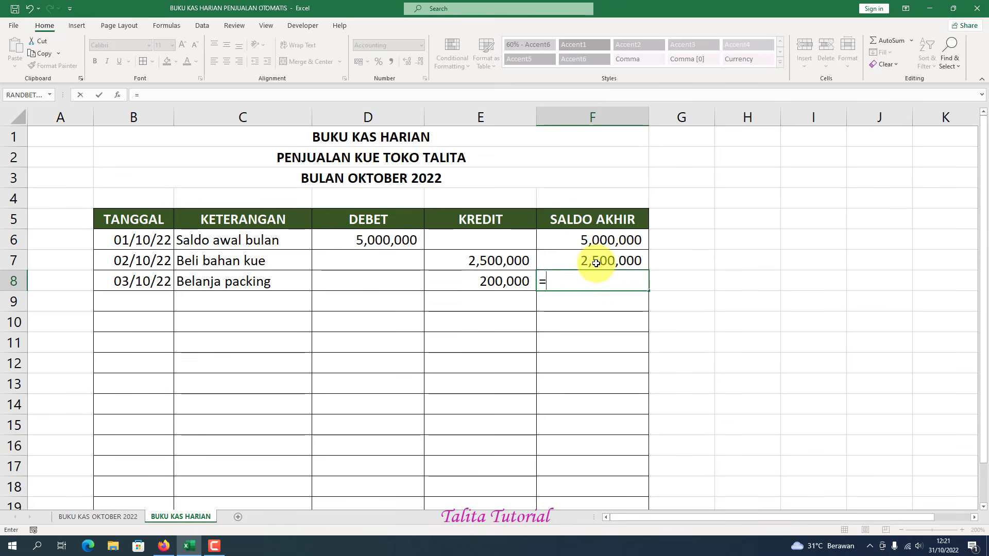
left_click(595, 259)
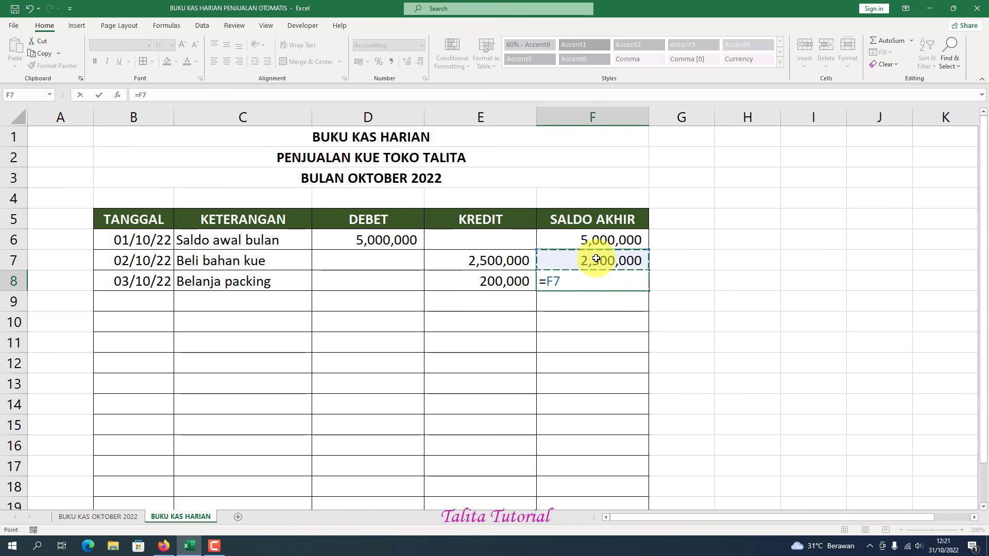
type("+")
left_click(379, 287)
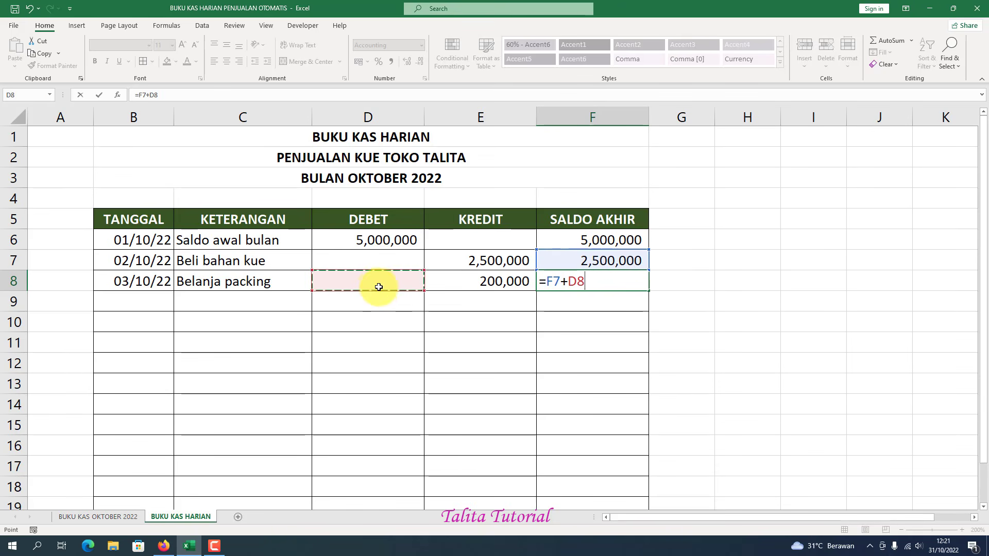
type("-")
left_click(453, 279)
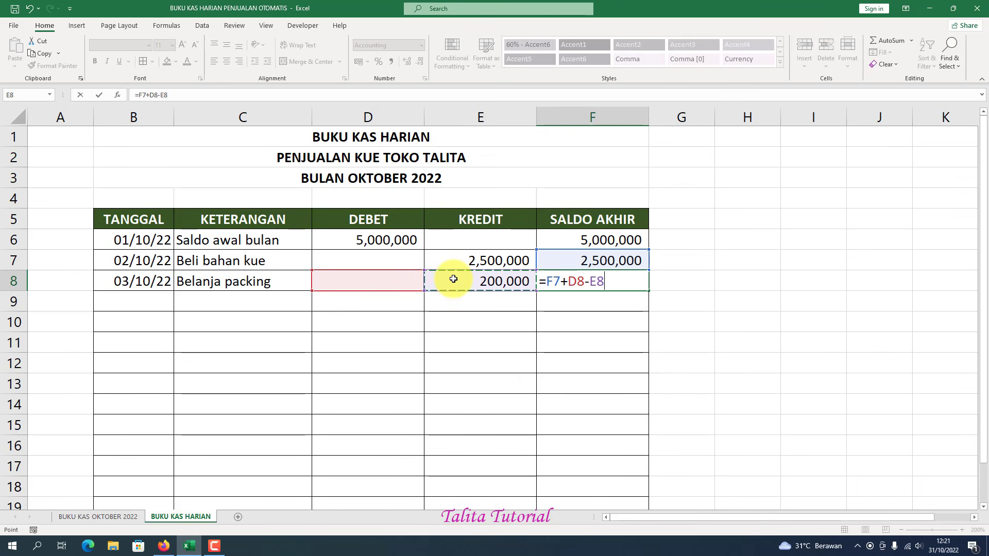
key("Return")
Fill the SALDO AKHIR formula from cell F8 down to cell F19.
left_click(563, 276)
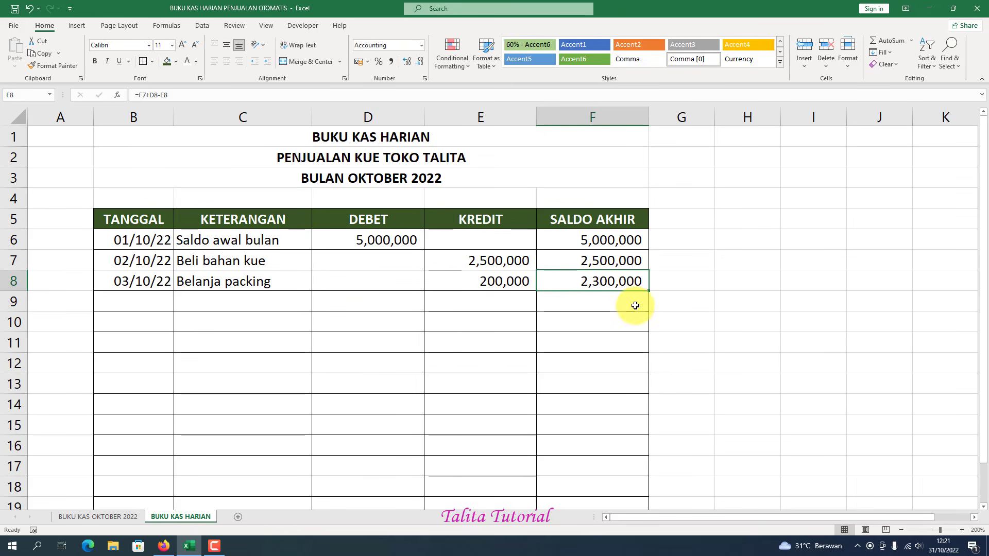
left_click_drag(651, 290, 623, 473)
Examine the filled SALDO AKHIR formulas in rows 9 to 19 against the empty DEBET and KREDIT cells and the formula in F8.
left_click(620, 340)
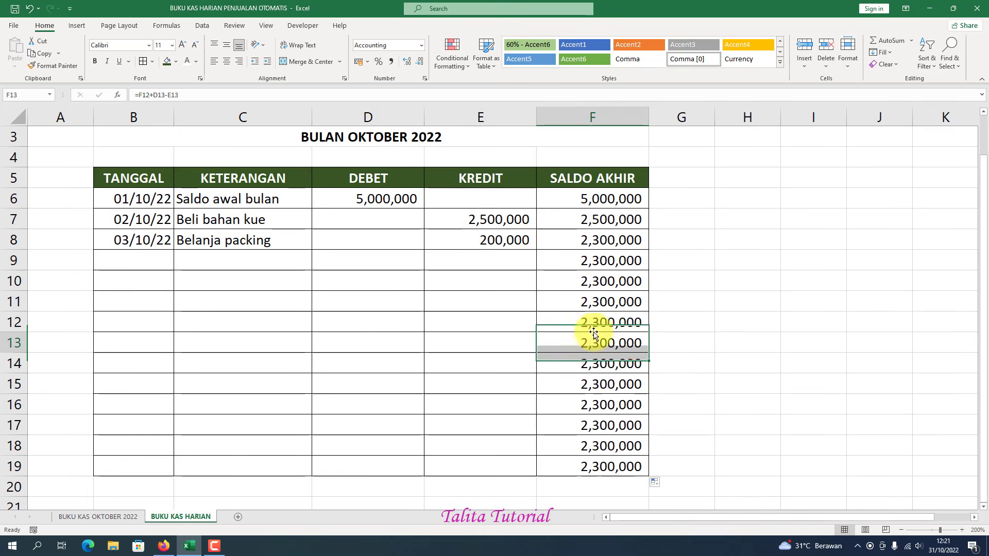
left_click(600, 289)
left_click(614, 364)
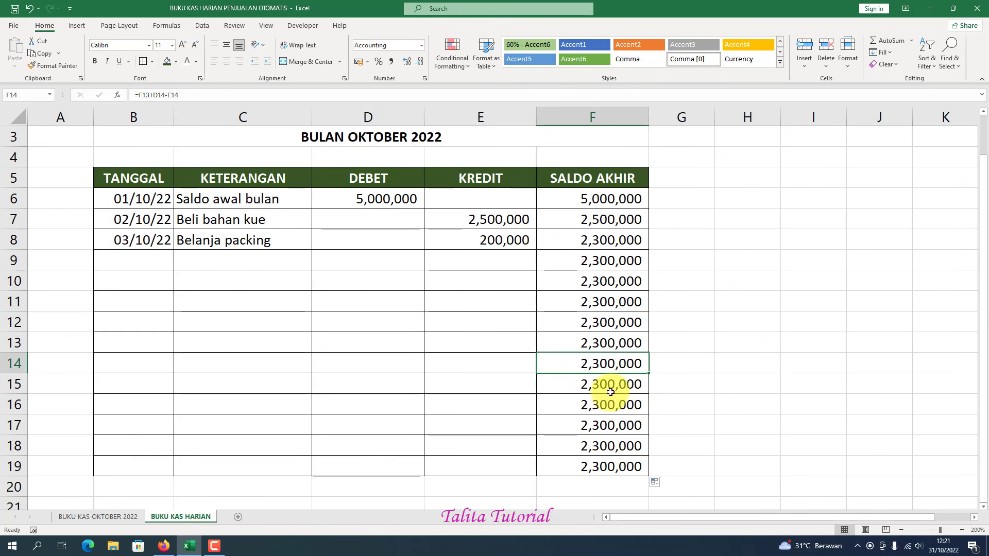
scroll(610, 390, "up", 1)
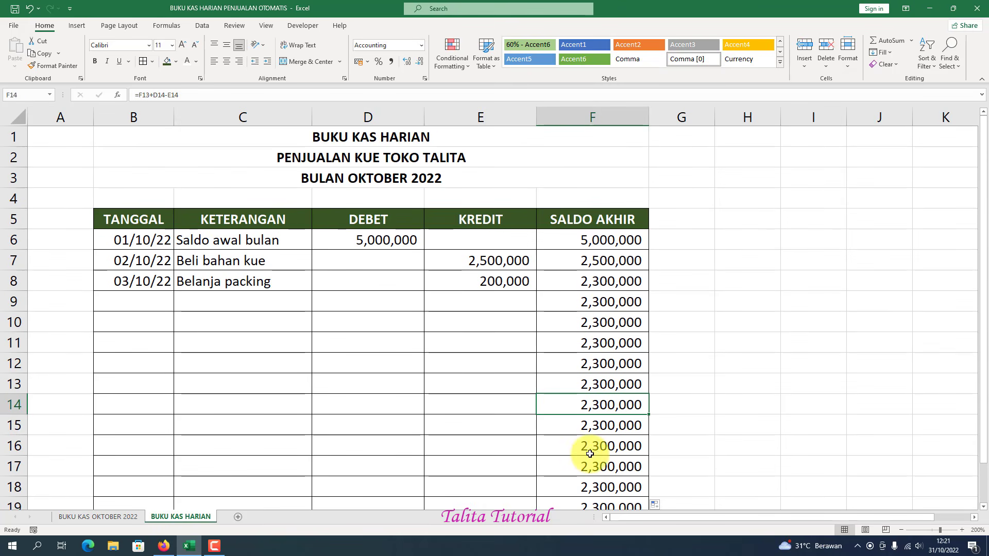
left_click(589, 301)
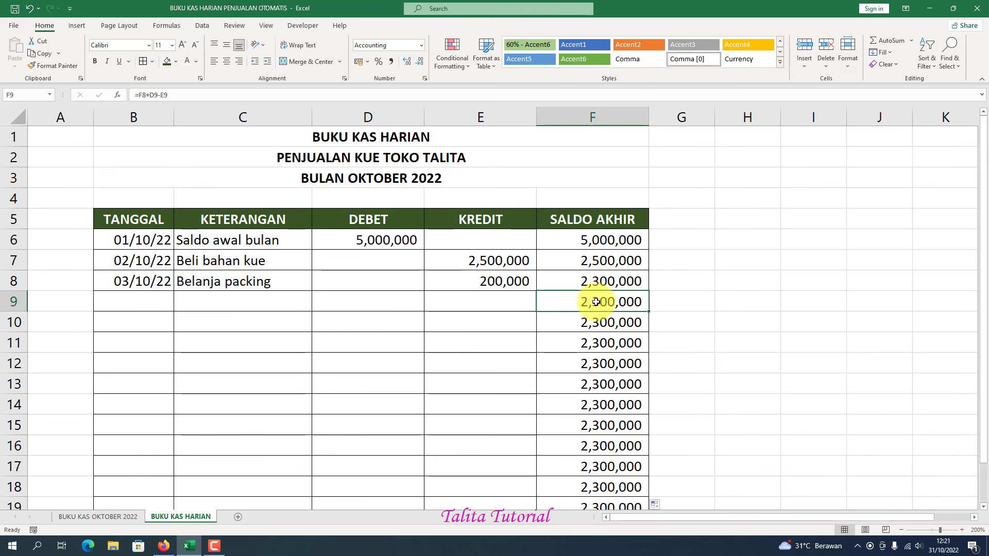
left_click_drag(596, 300, 592, 464)
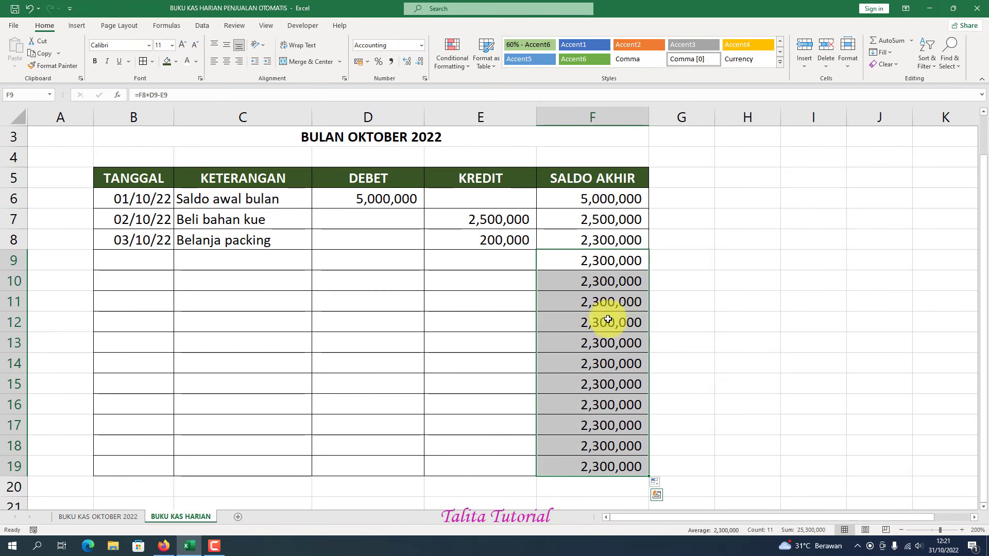
left_click_drag(344, 260, 477, 446)
left_click(473, 360)
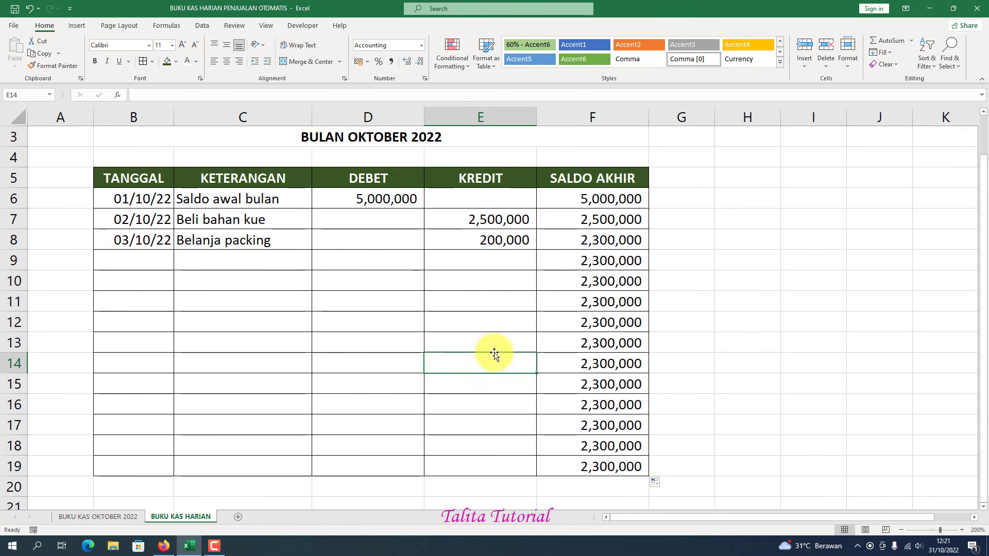
left_click(703, 293)
scroll(703, 294, "up", 1)
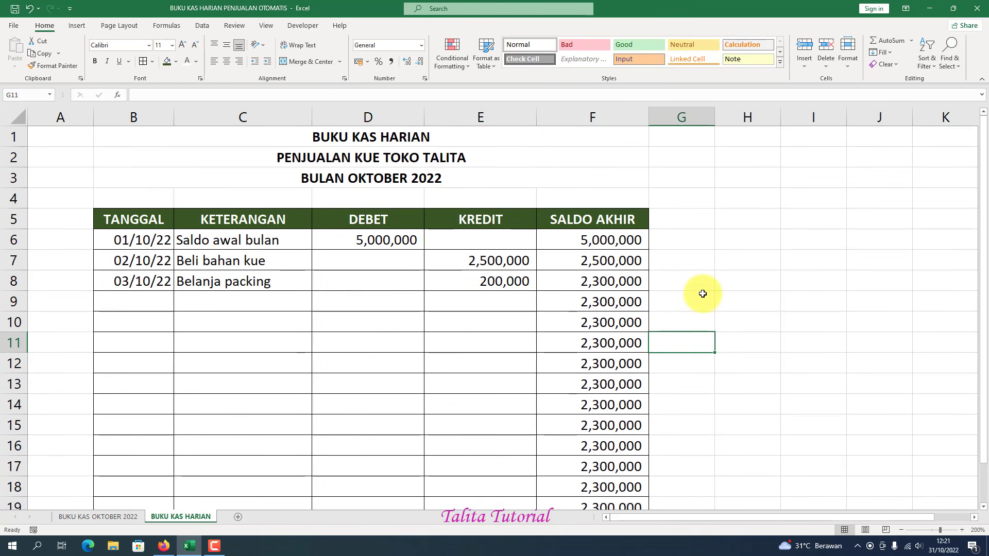
left_click(600, 303)
left_click(394, 304)
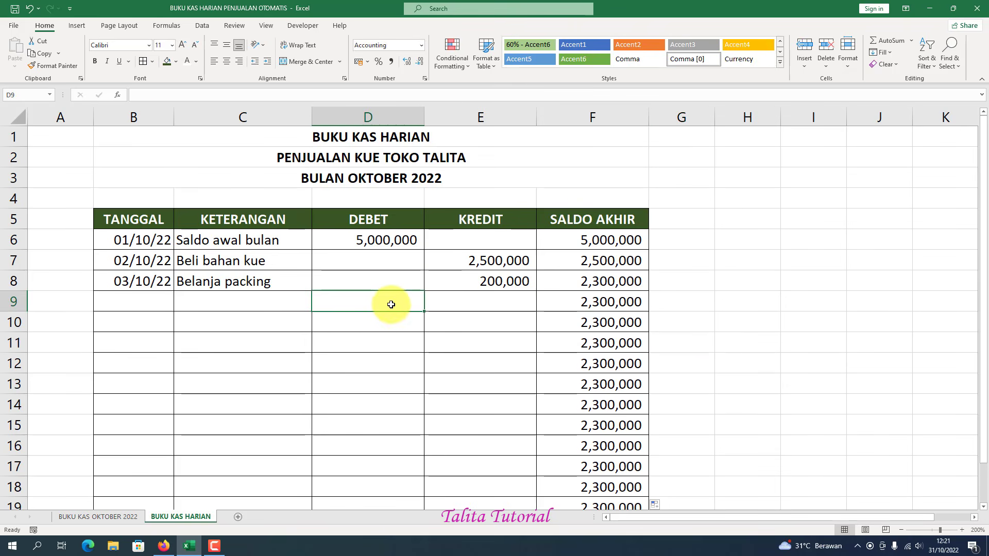
left_click_drag(377, 303, 459, 300)
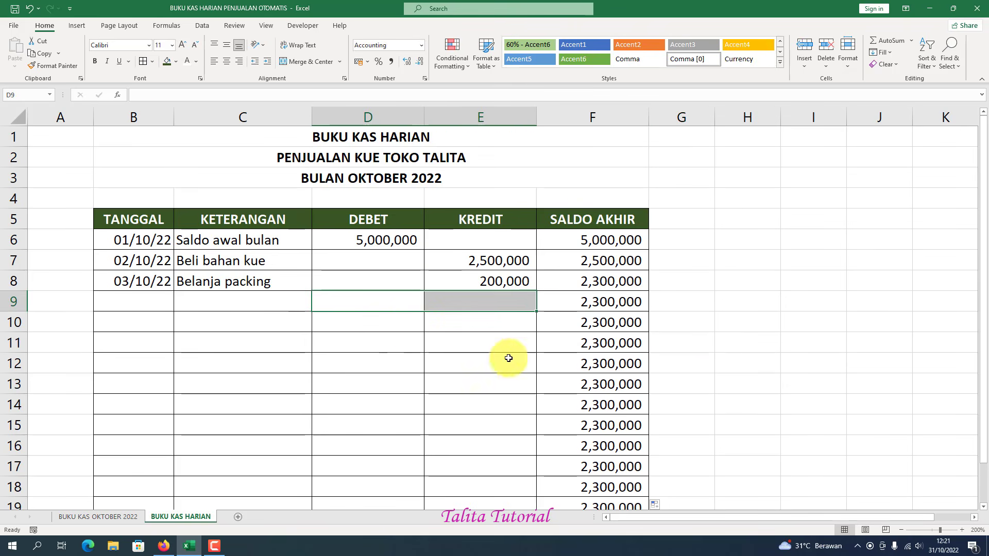
left_click(601, 308)
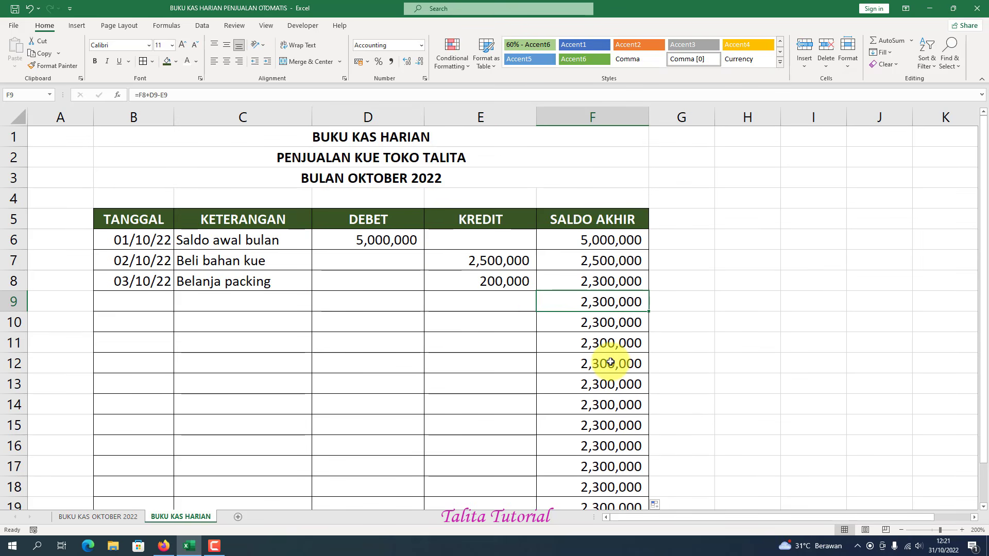
key("Up")
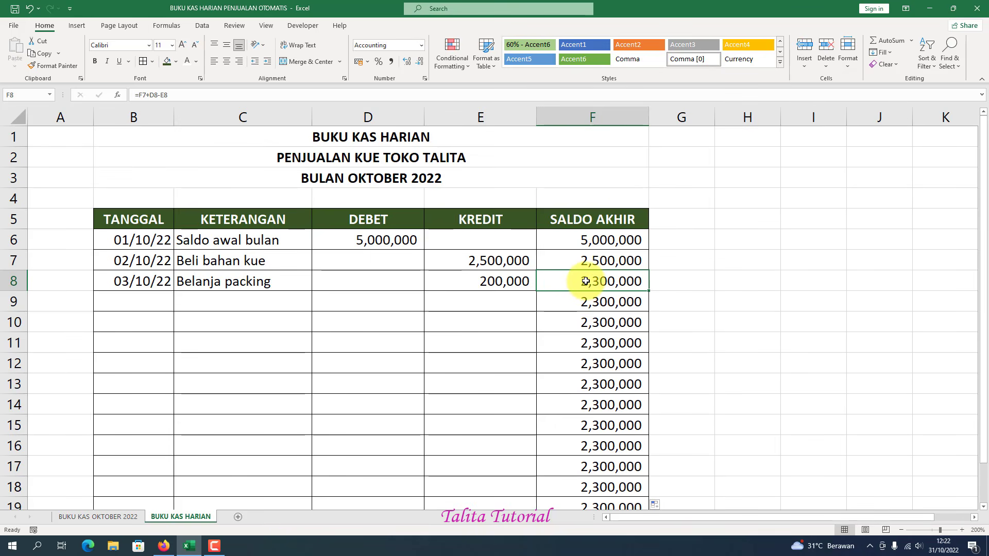
Insert the condition IF(AND(D8="";E8="") before the balance calculation in cell F8's SALDO AKHIR formula.
double_click(585, 281)
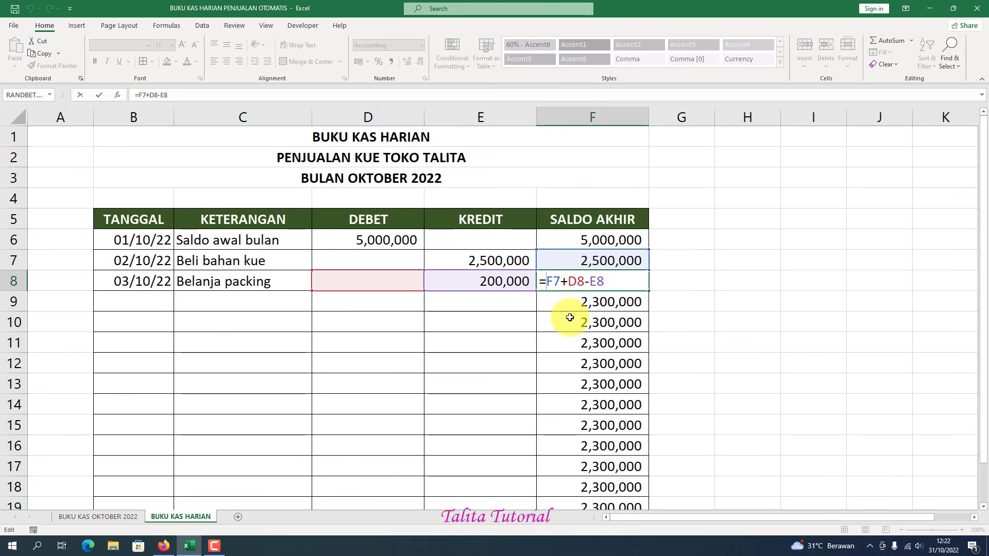
type("i")
key("BackSpace")
type("IF")
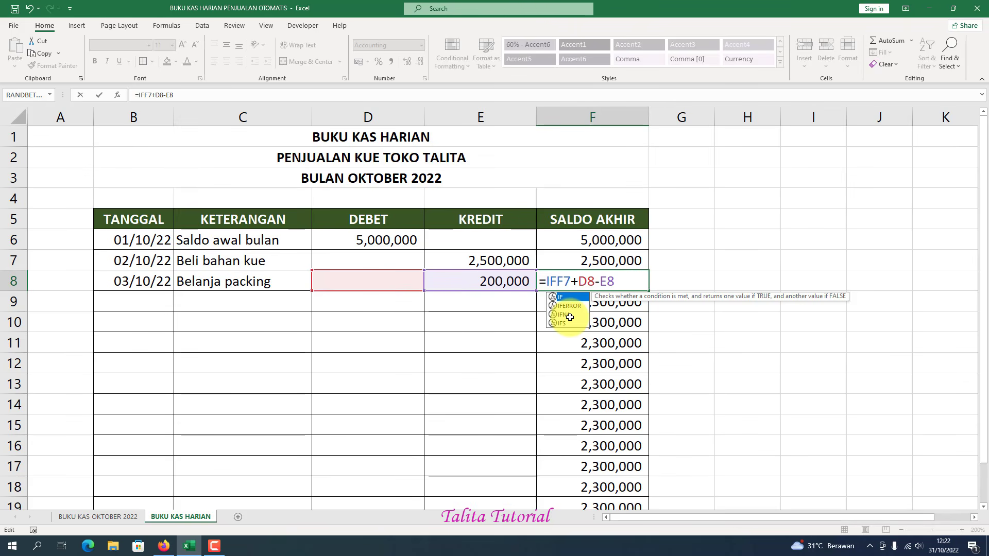
type("(AND")
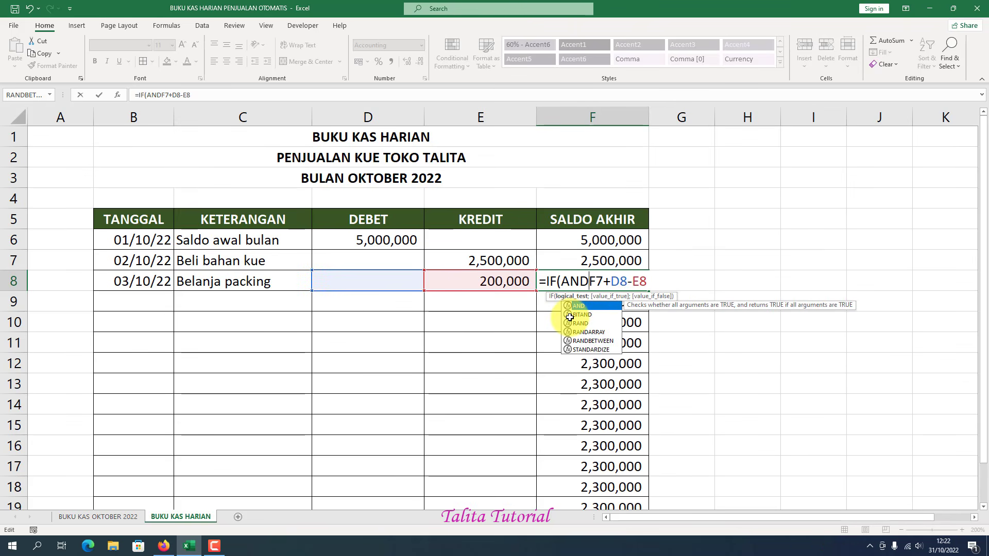
type("(")
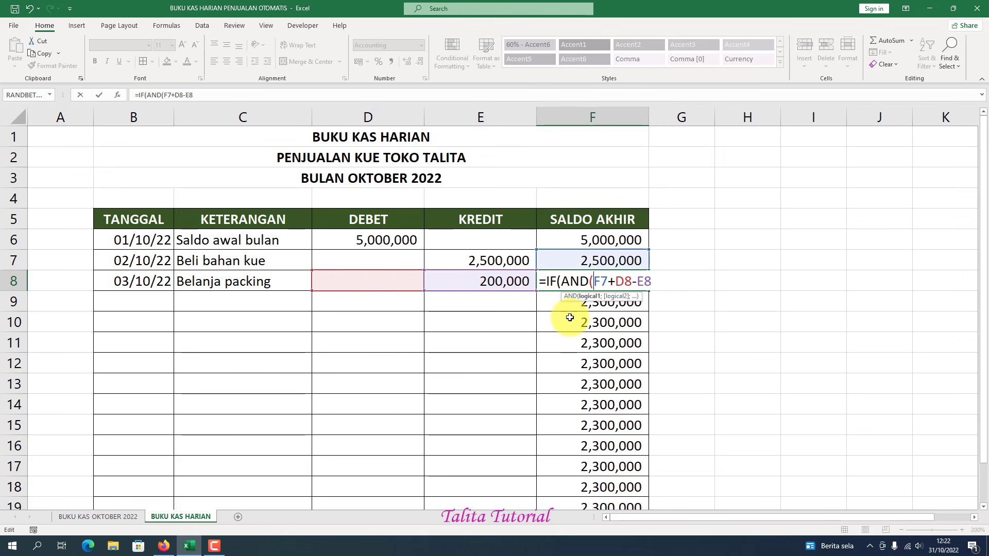
left_click(391, 282)
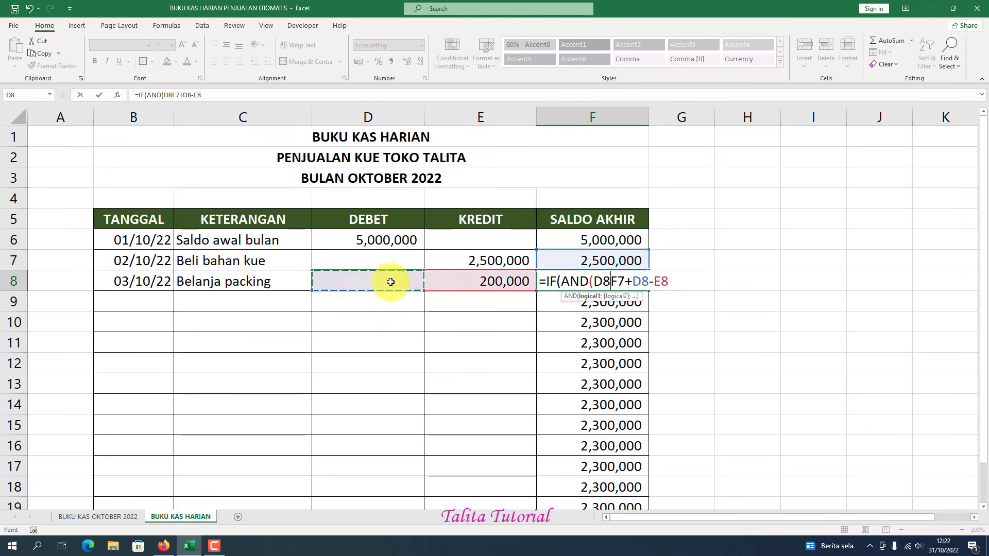
type("=")
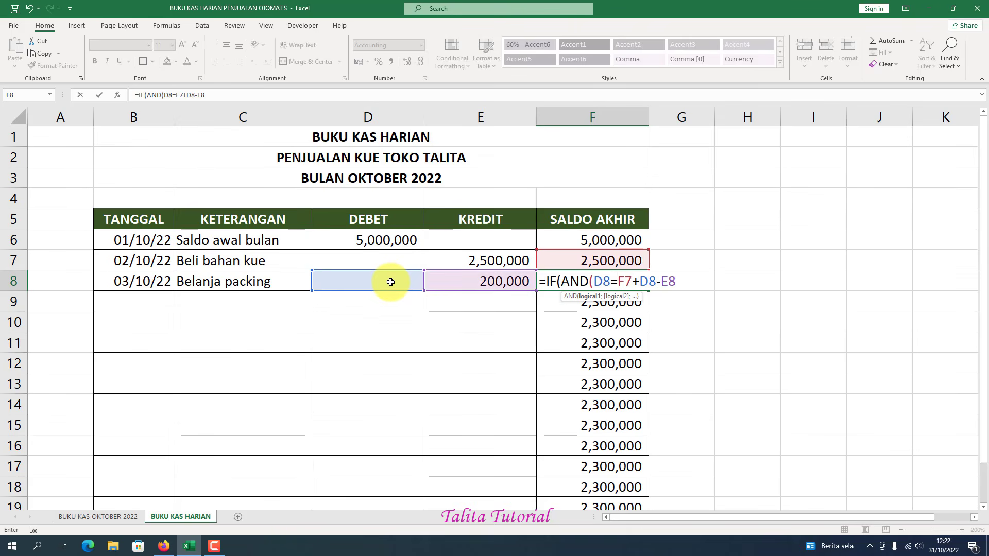
type("\"")
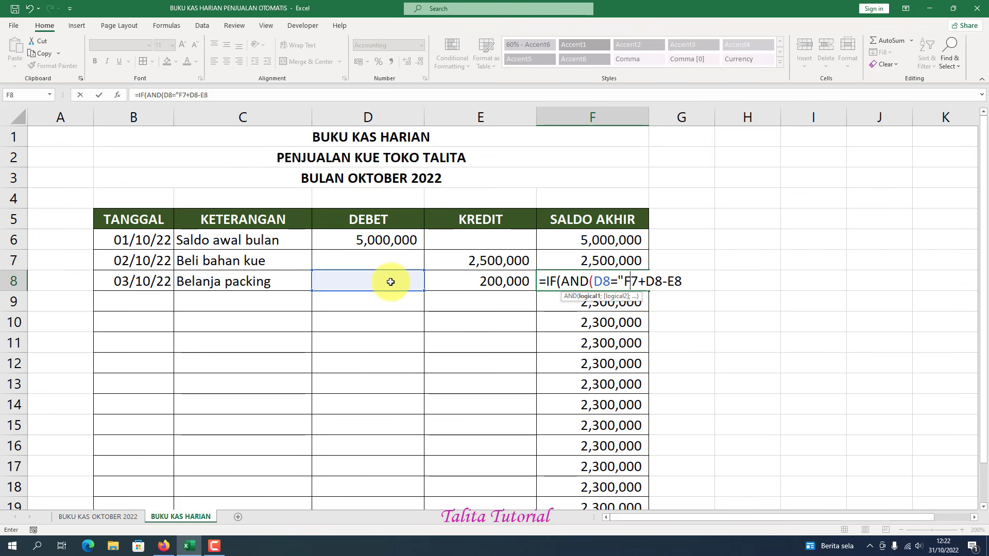
type("\"")
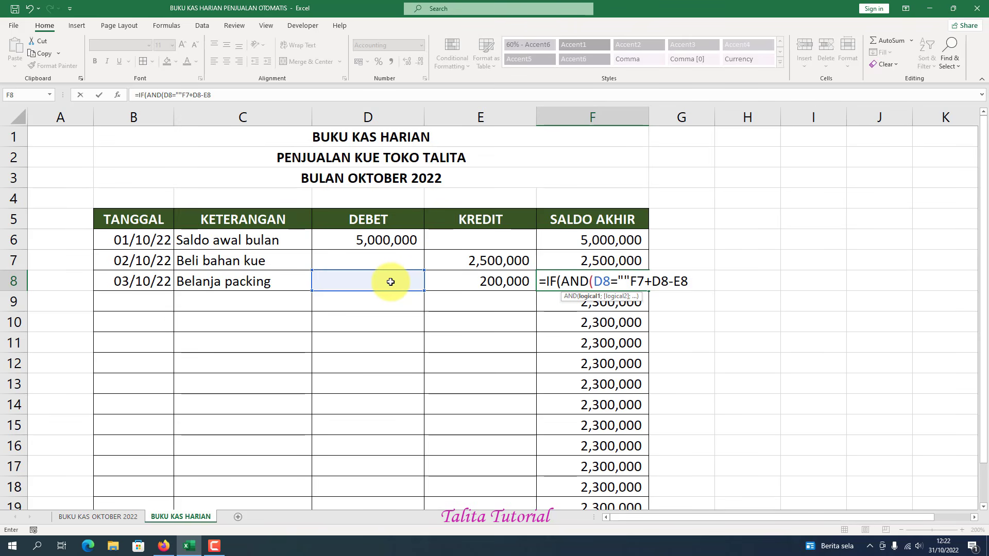
type(";")
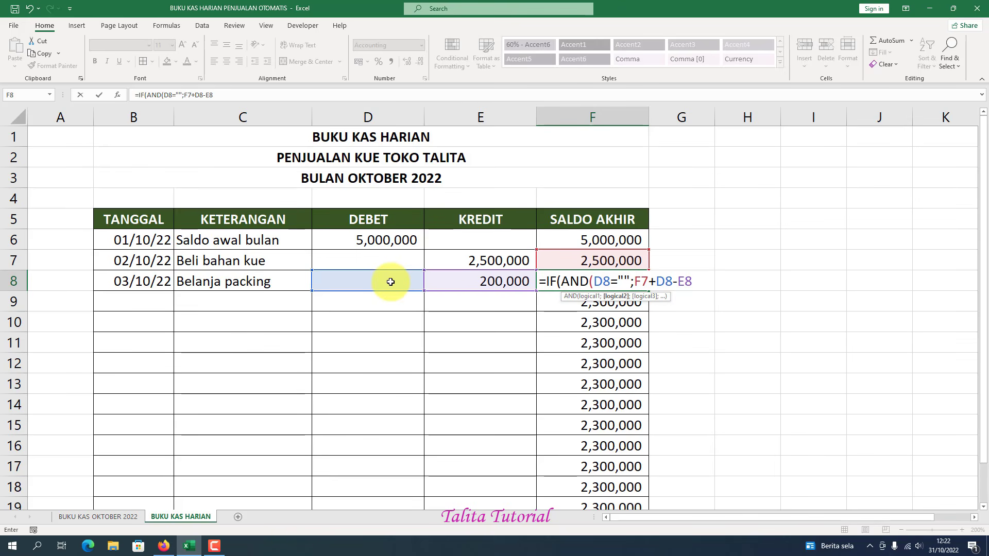
left_click(479, 280)
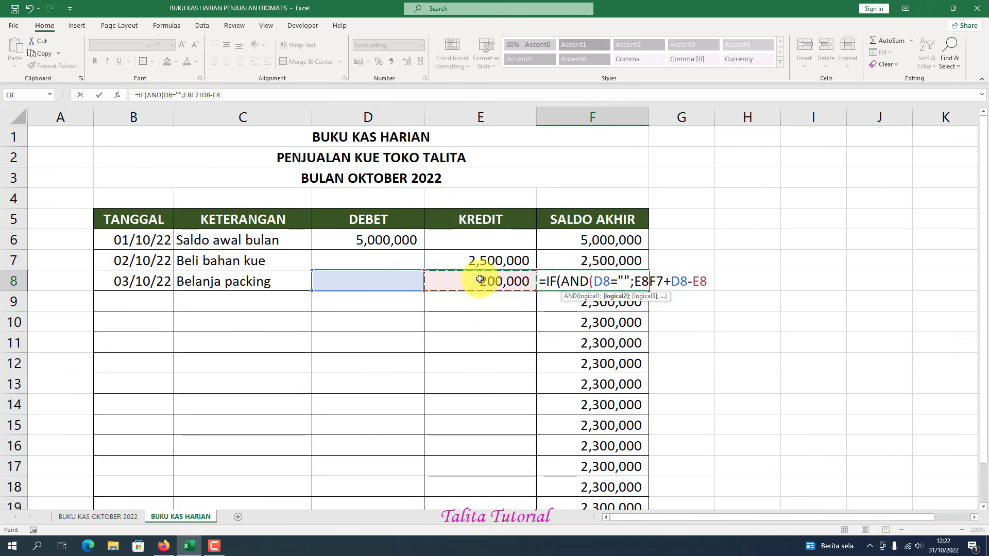
type("=")
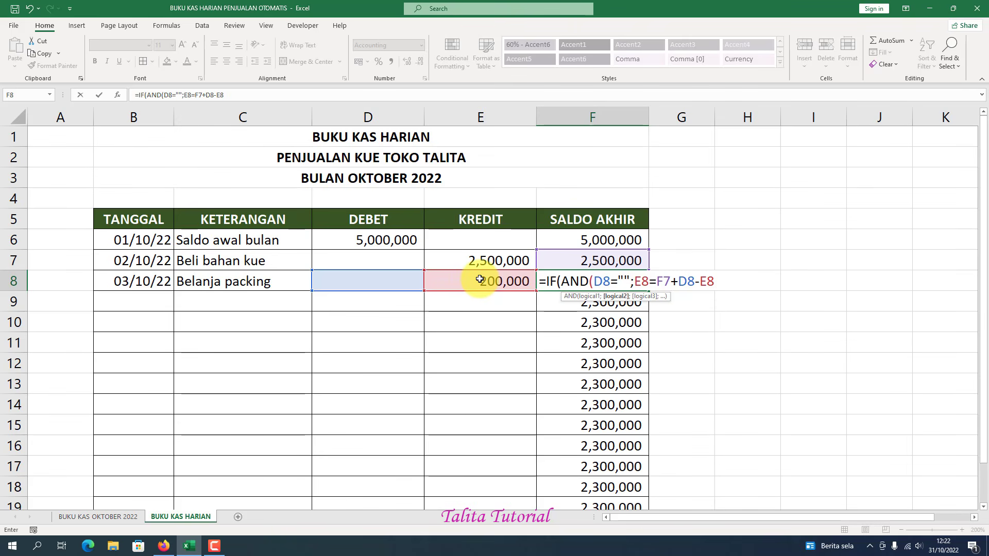
type("\"")
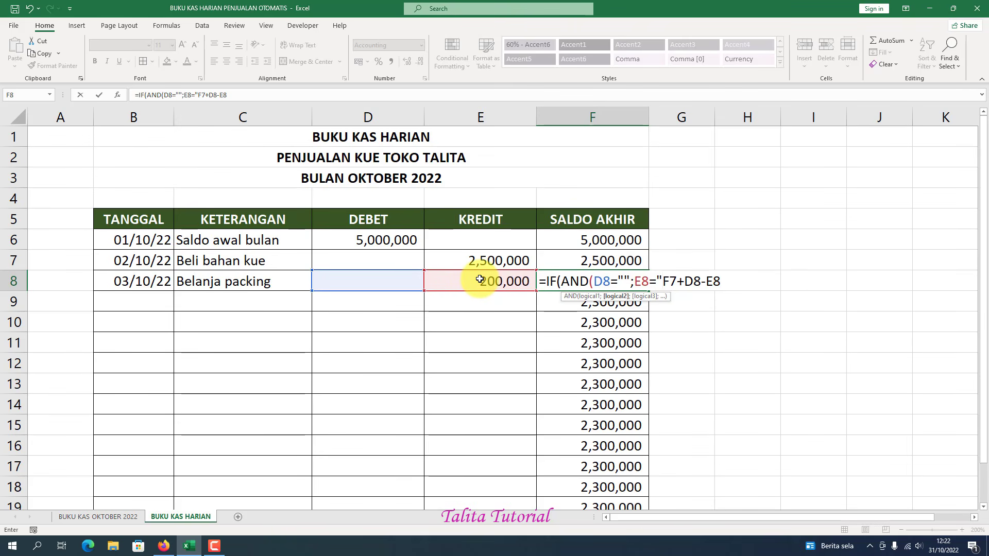
type("\"")
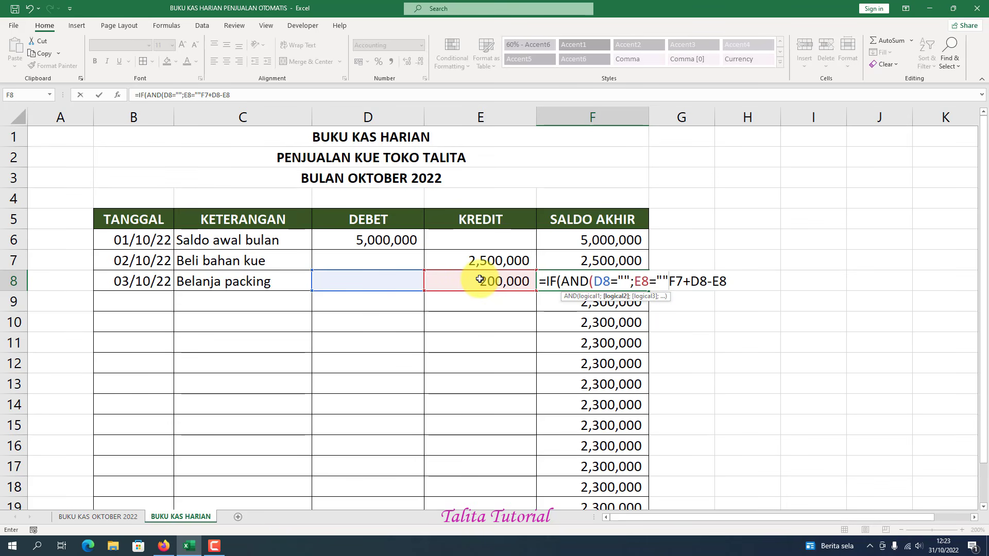
type(")")
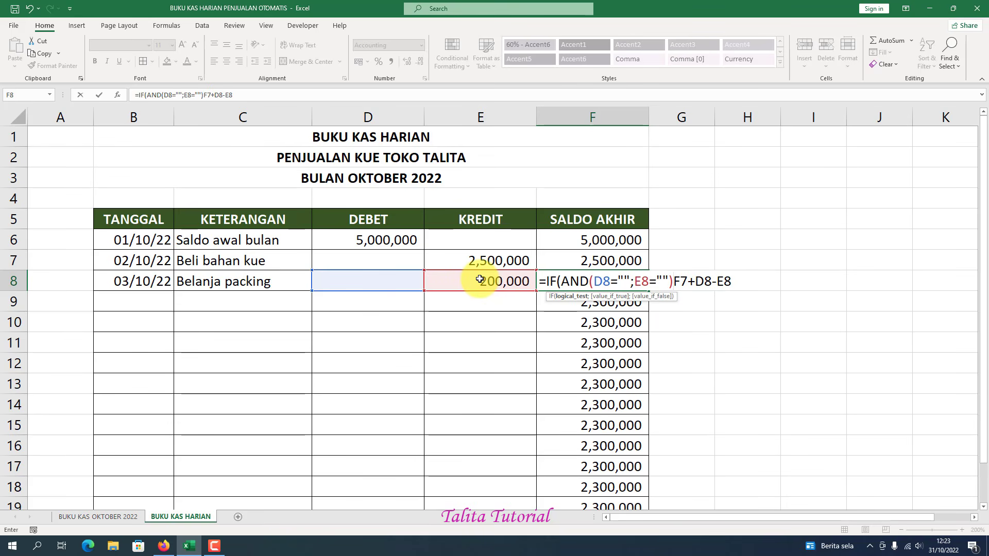
Complete the F8 formula as =IF(AND(D8="";E8="");"";F7+D8-E8), returning blank when both amounts are empty.
type(";")
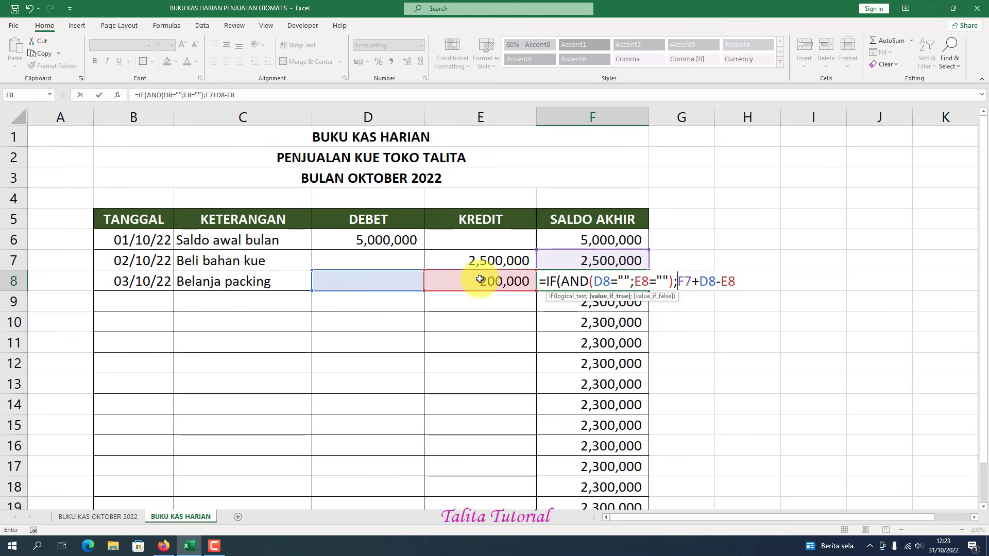
type("\"")
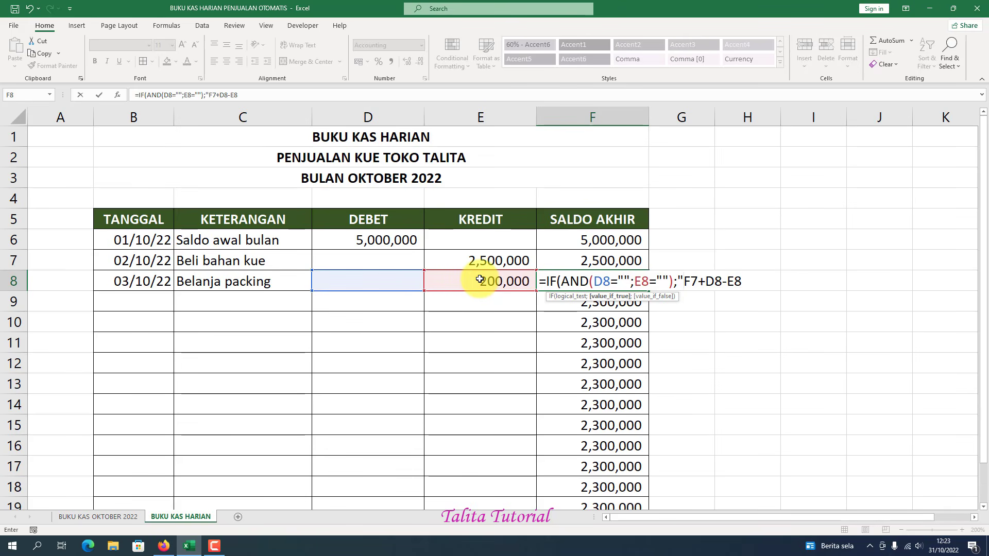
type("\"")
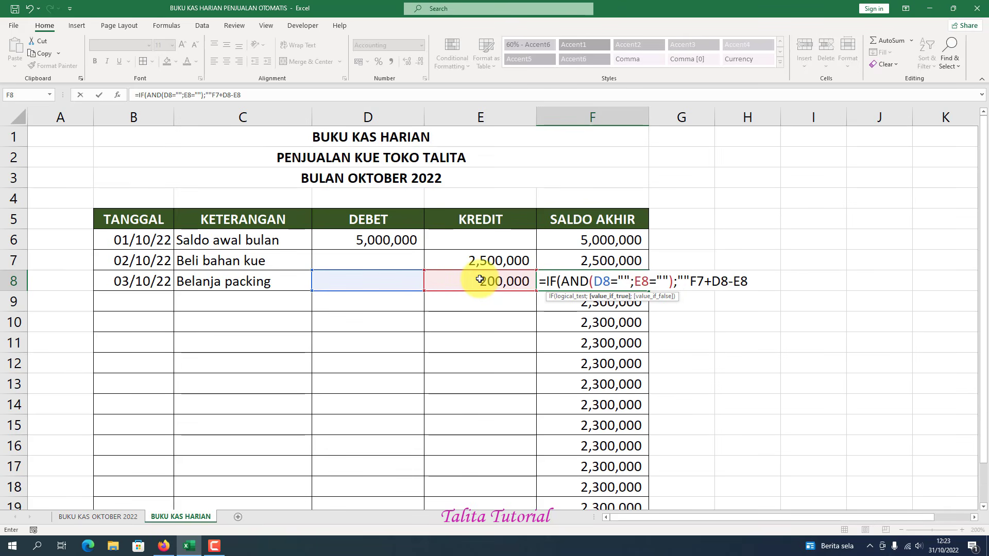
type(";")
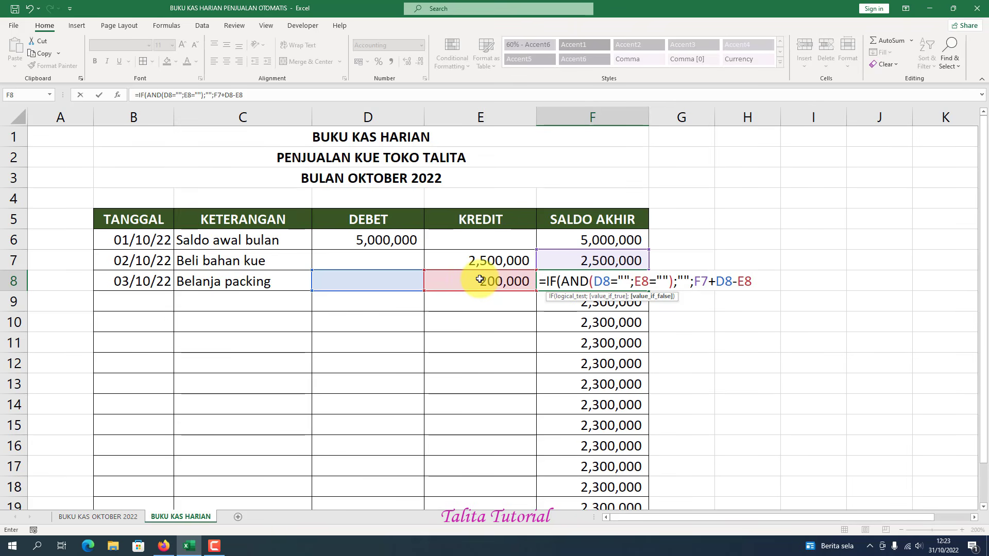
left_click(759, 281)
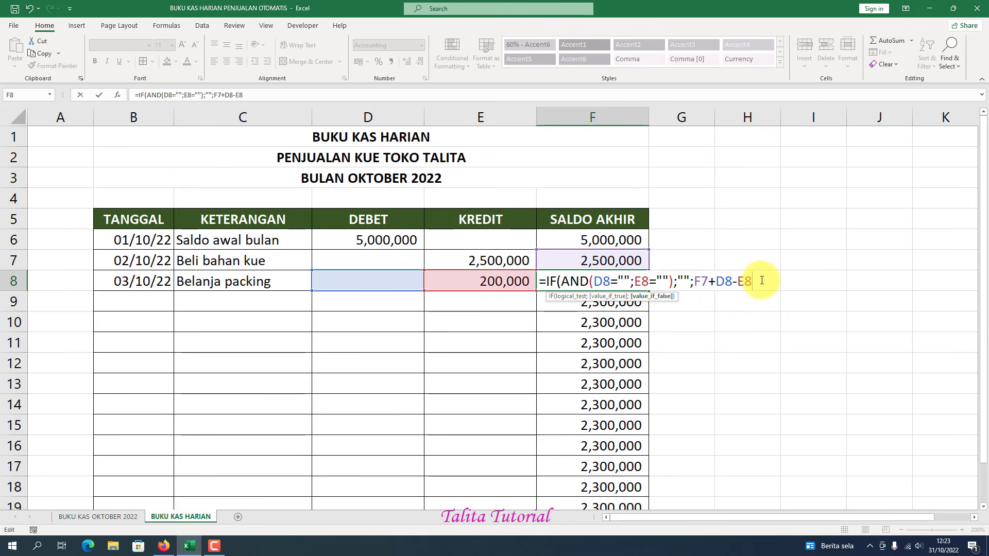
type(")")
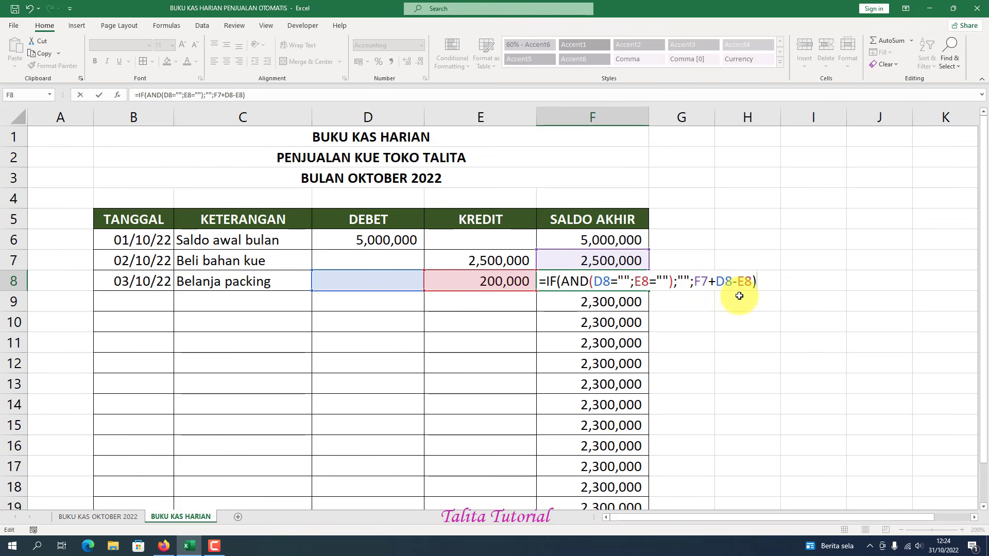
key("Return")
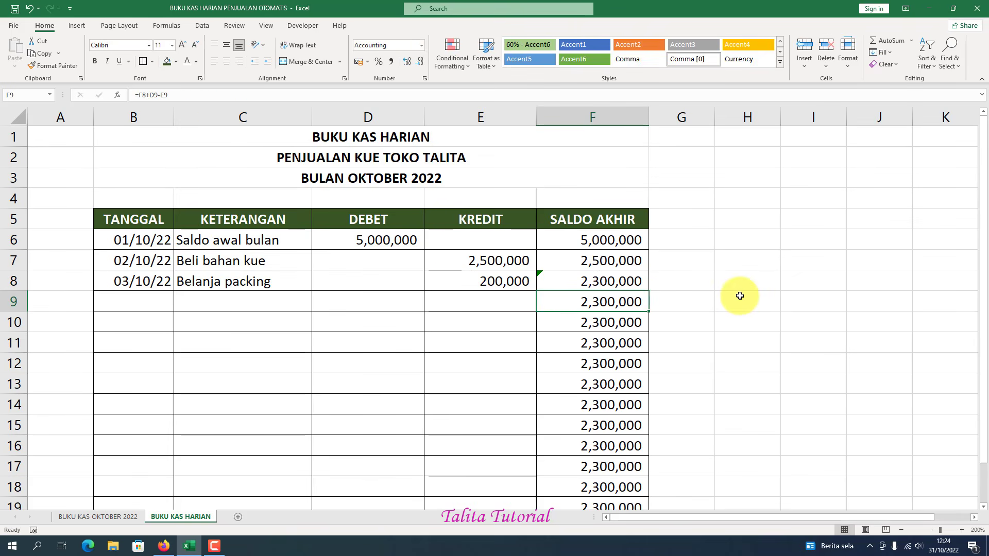
Fill the conditional SALDO AKHIR formula from cell F8 down to F19 and check the copied formulas.
left_click(635, 282)
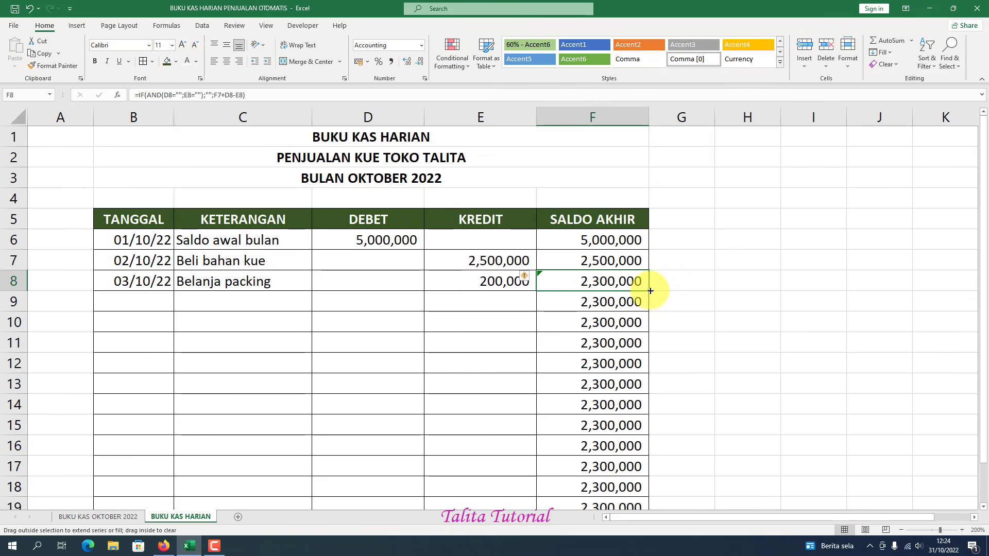
left_click_drag(648, 288, 601, 263)
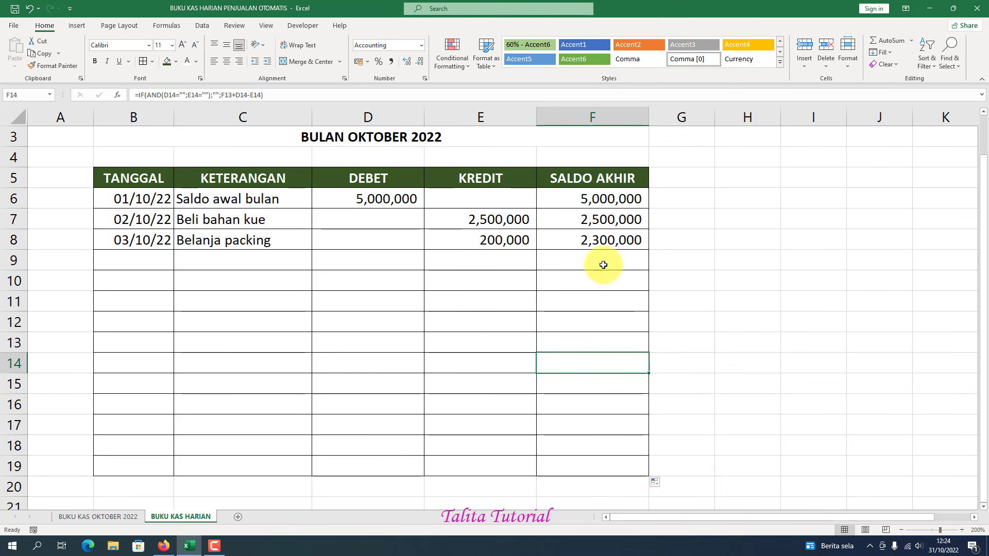
left_click(603, 297)
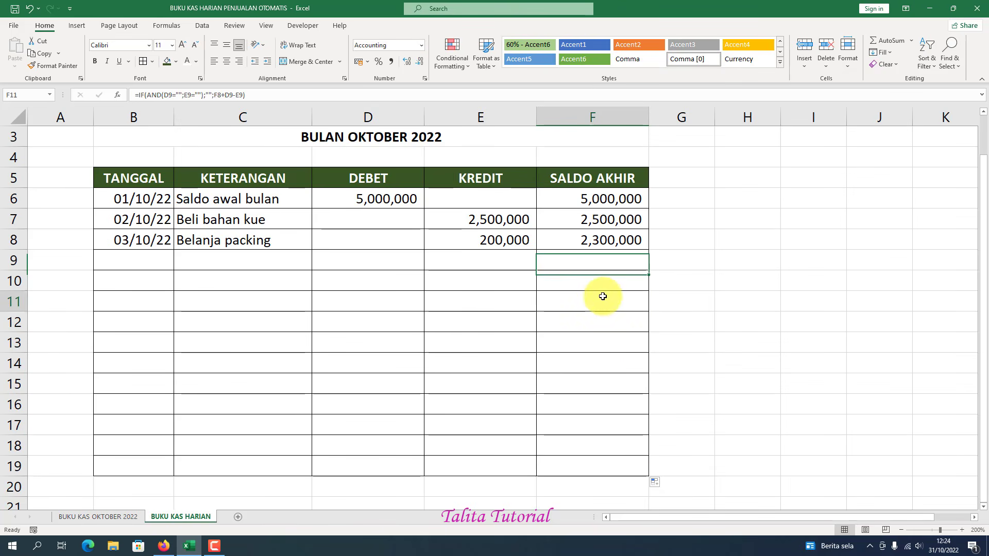
left_click(601, 263)
scroll(619, 312, "up", 1)
Enter the date 10/10/22 in B9 and the description "Biaya Pengantaran" in C9.
left_click(138, 299)
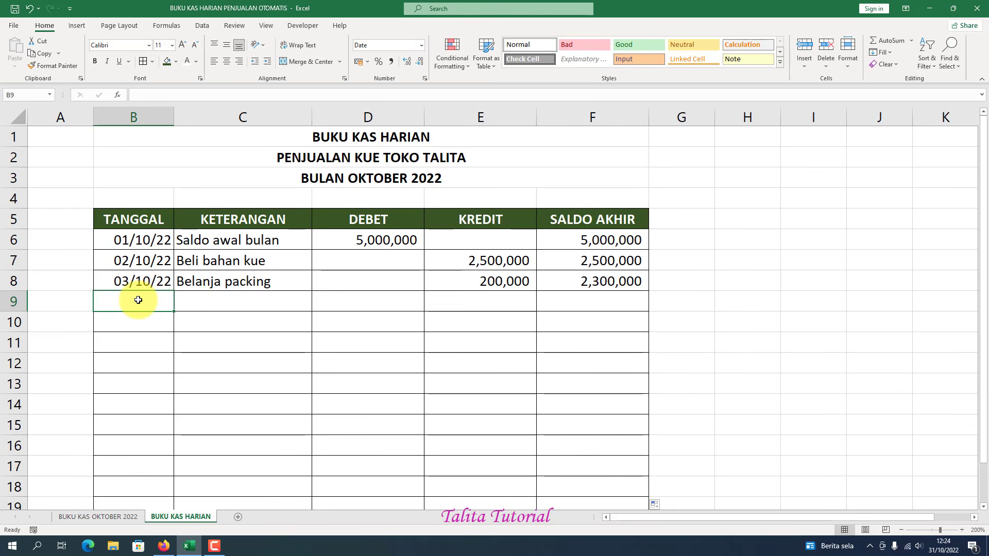
type("10/10/")
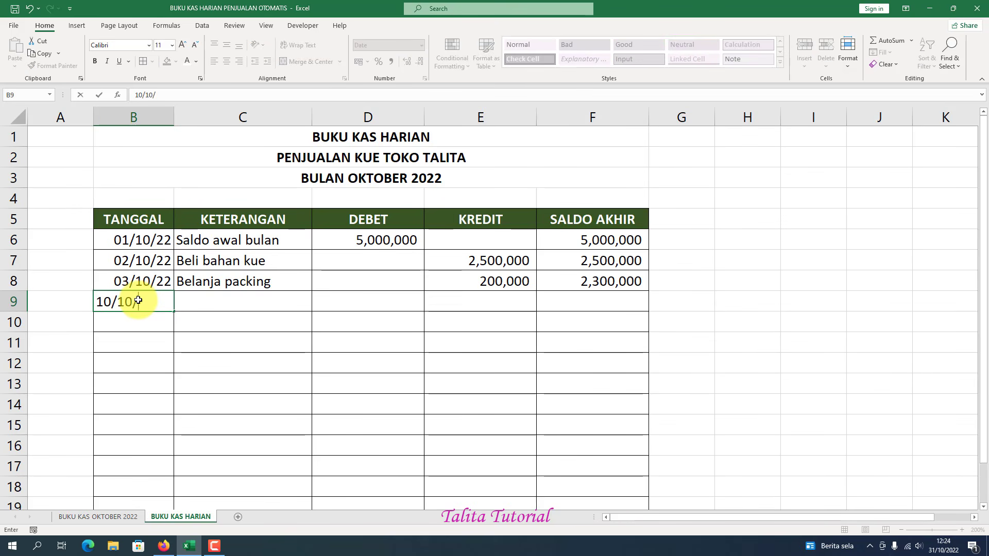
type("22")
left_click(201, 301)
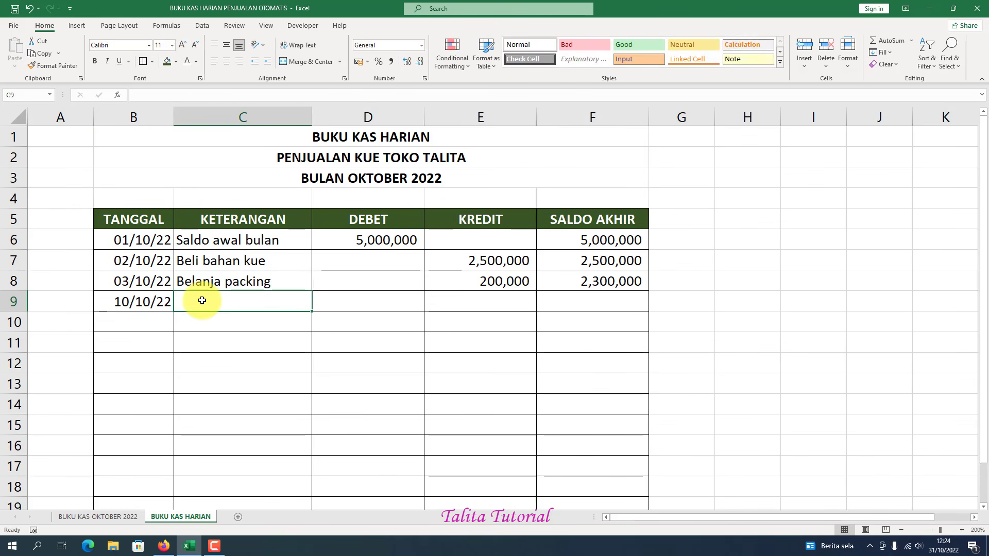
type("bIA")
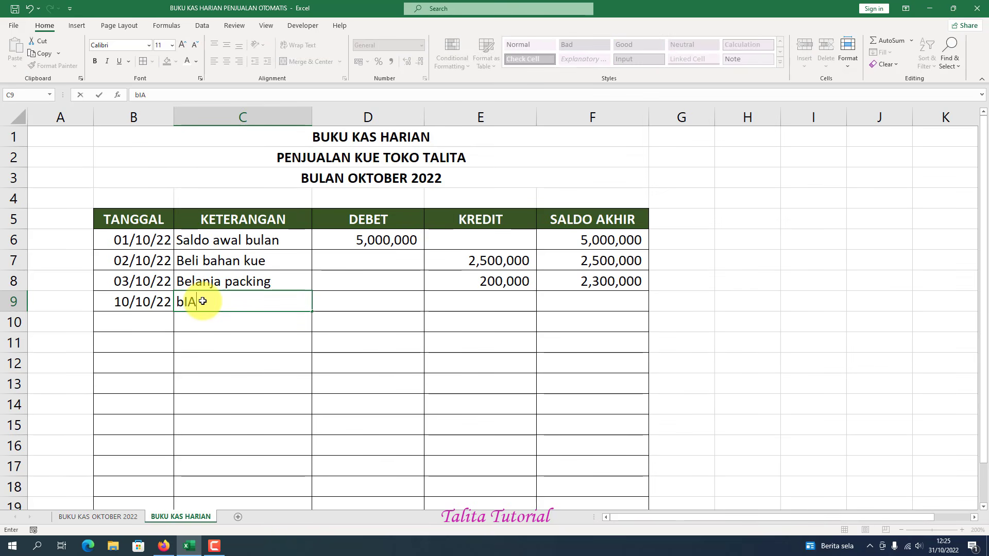
key("BackSpace")
key("BackSpace")
key("BackSpace")
type("Biaya Pengantar")
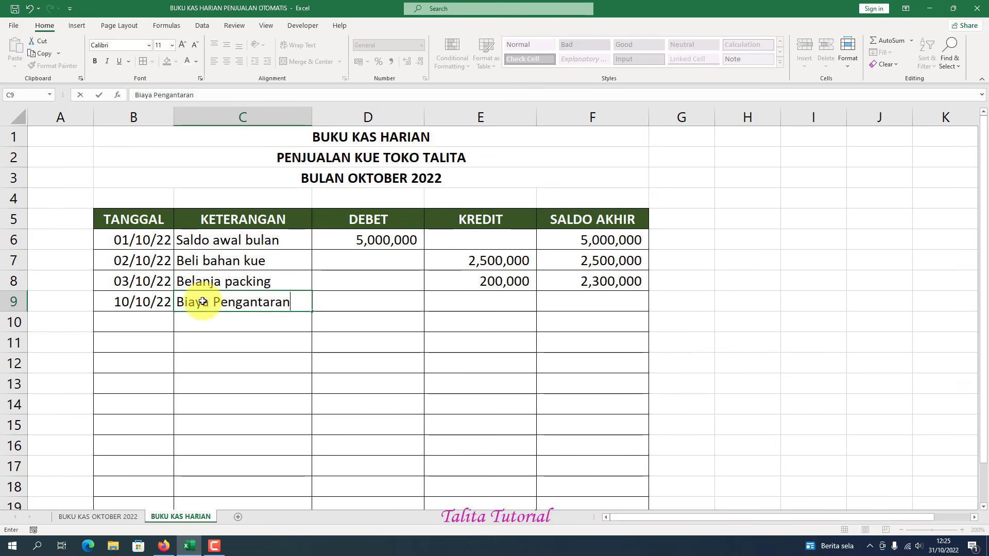
type("an")
Enter 150,000 in cell E9 as the KREDIT amount for the delivery cost.
key("Tab")
key("Tab")
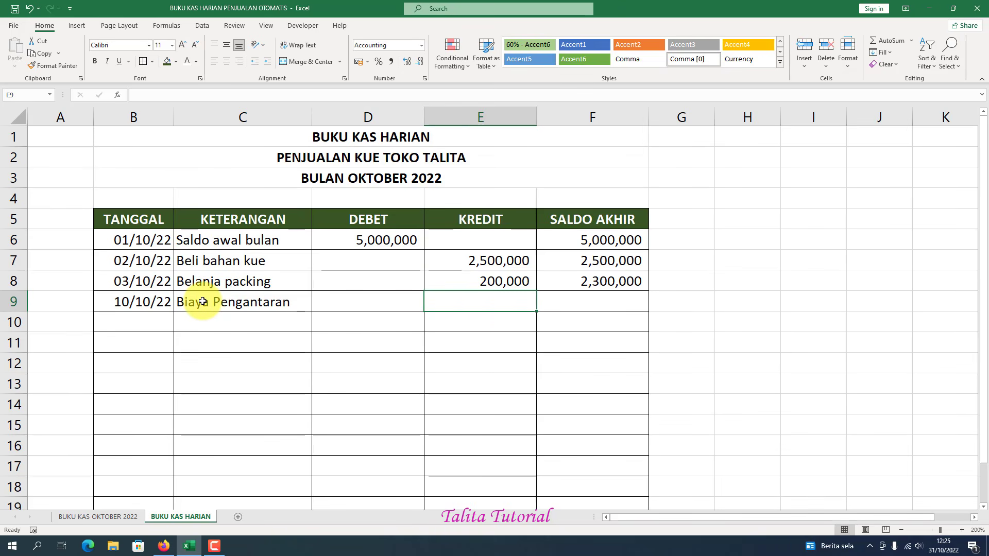
type("150")
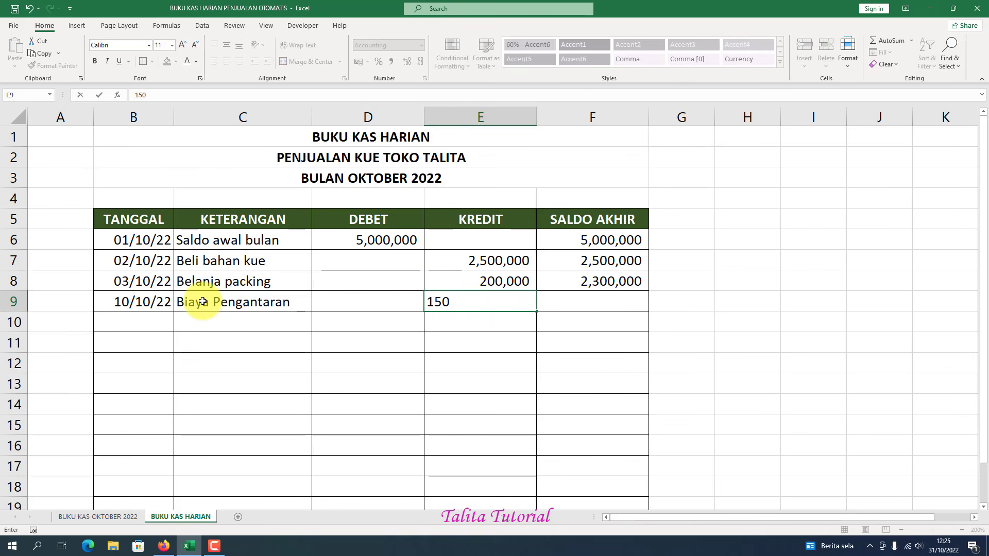
type(",000")
key("Tab")
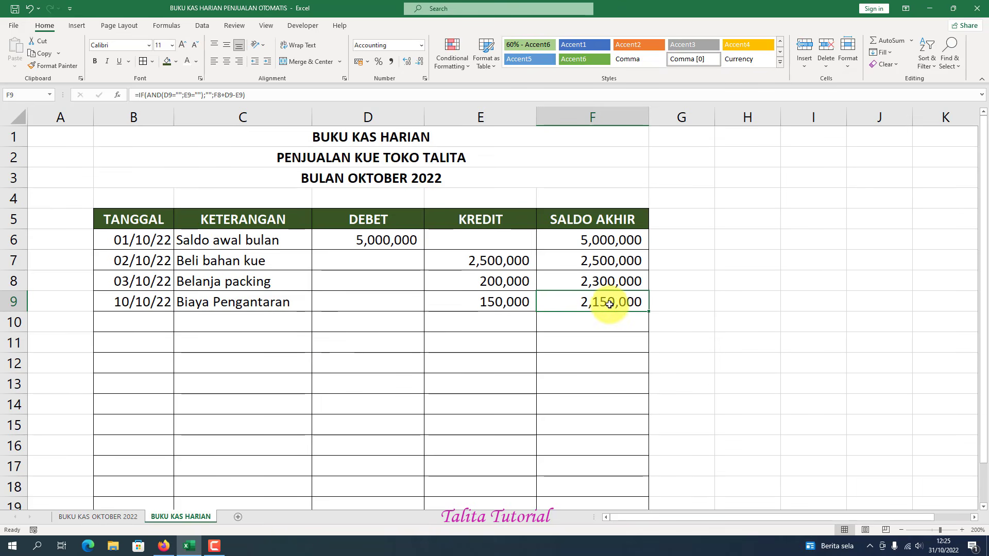
Enter the date 15/10/22 in cell B10 for the next transaction.
left_click(127, 316)
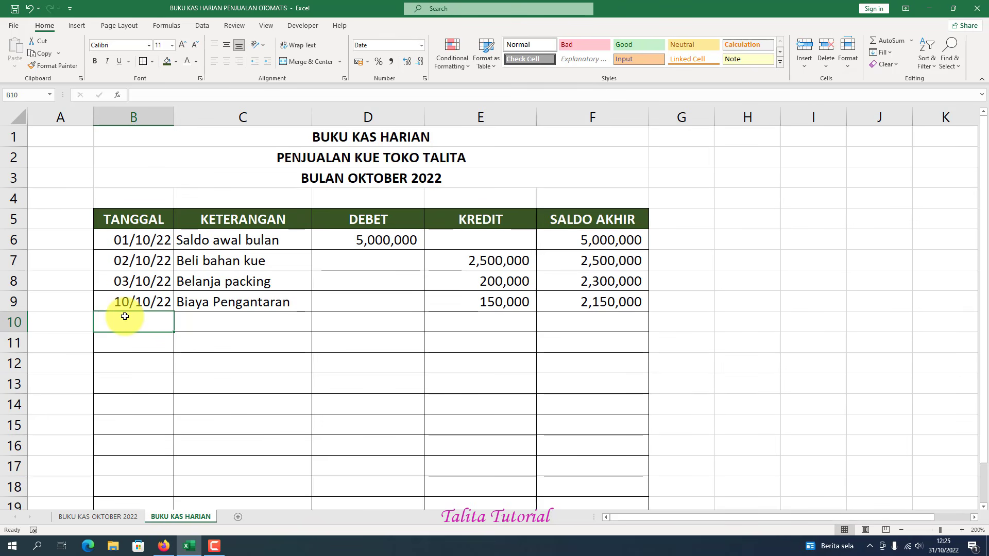
type("15/10")
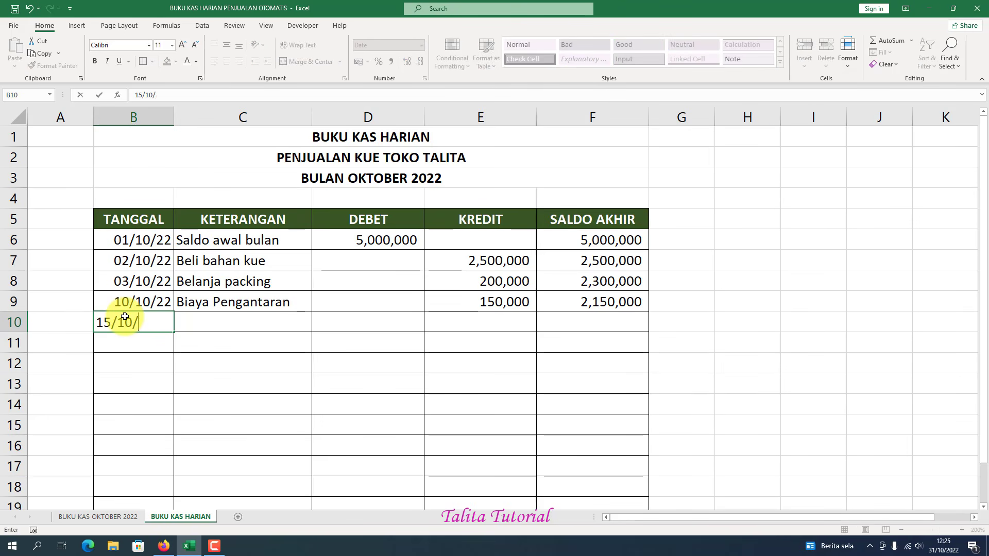
type("/22")
left_click(262, 318)
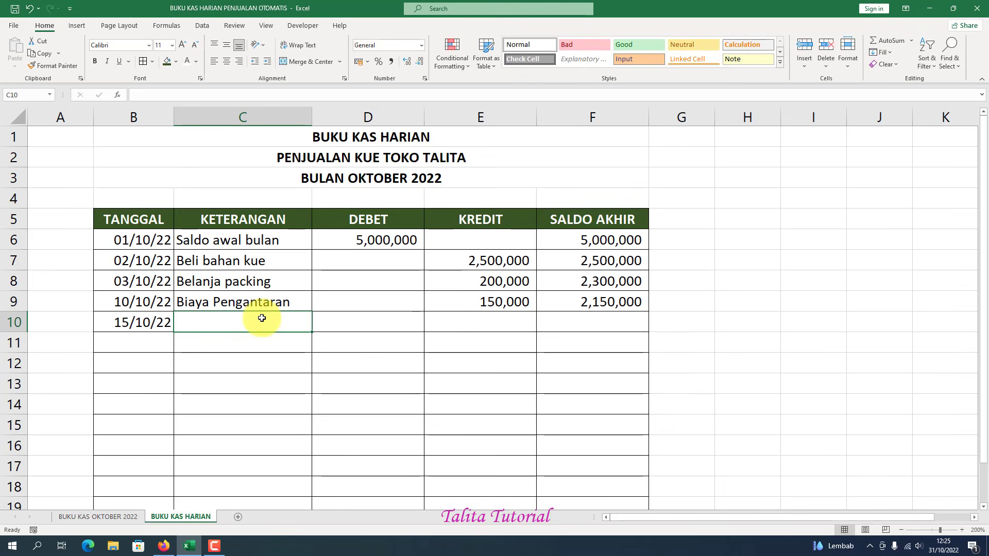
Enter the description "Penjualan warung A" in cell C10 for the 15/10/22 transaction.
type("Penjualan")
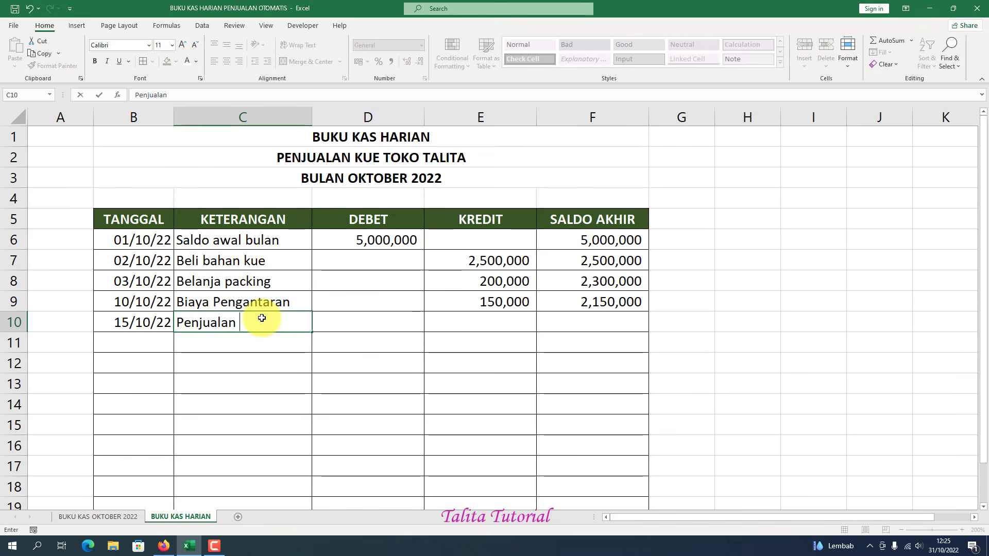
type(" Wari")
key("BackSpace")
key("BackSpace")
key("BackSpace")
key("BackSpace")
type("warun")
key("Tab")
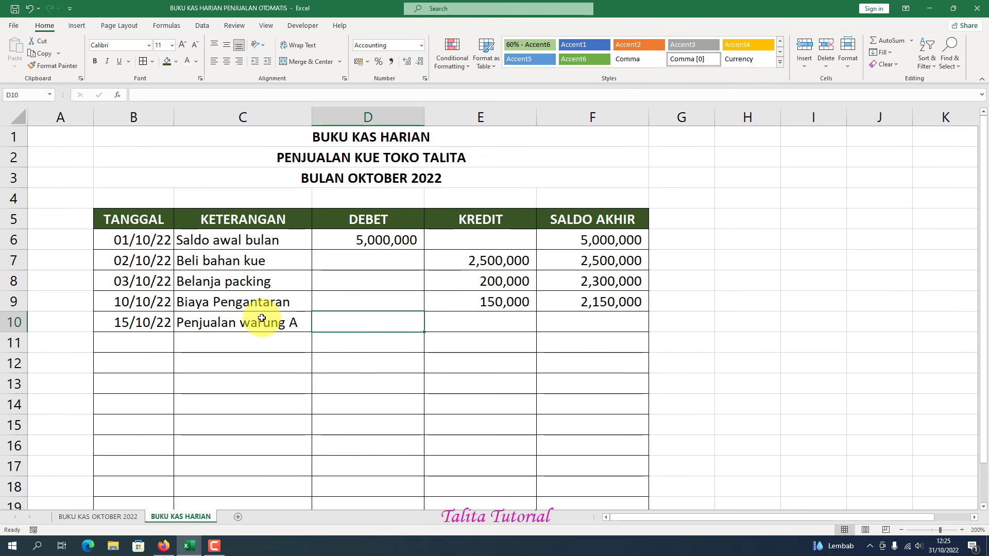
Enter 500,000 in cell D10 as the DEBET amount for the warung A sale.
type("500,")
type("0000")
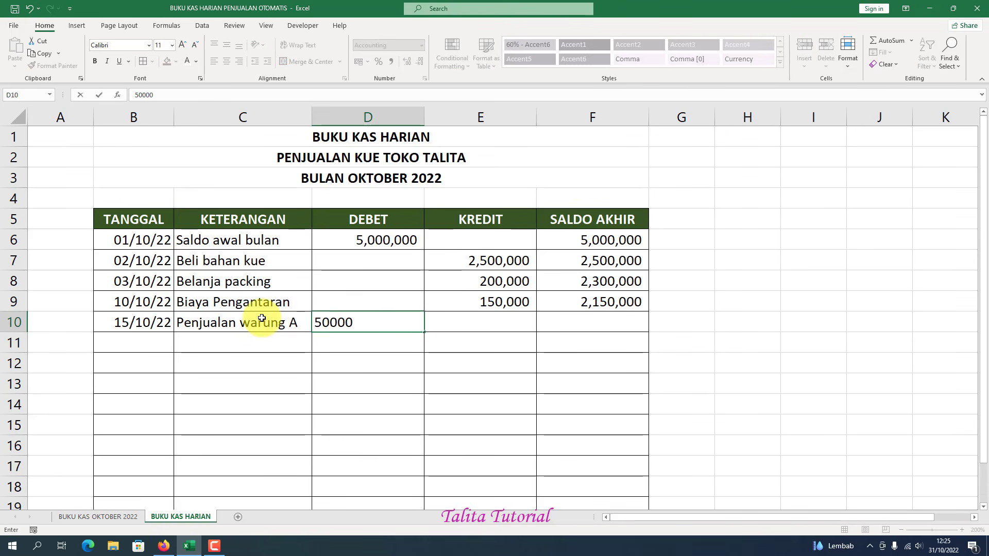
key("Tab")
Enter the date 16/10/22 in cell B11 for the next transaction.
key("Down")
key("Left")
key("Left")
key("Left")
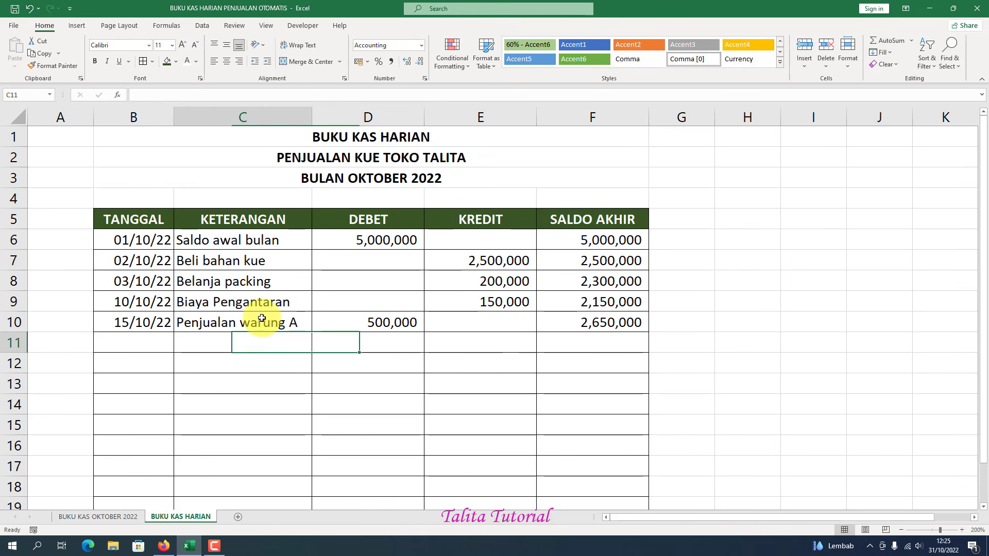
type("1")
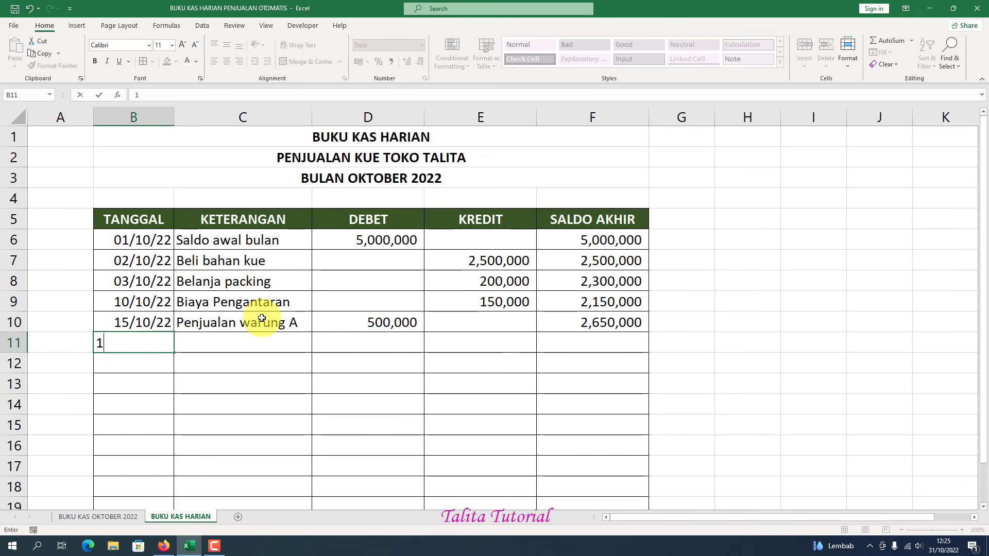
type("6/10/22")
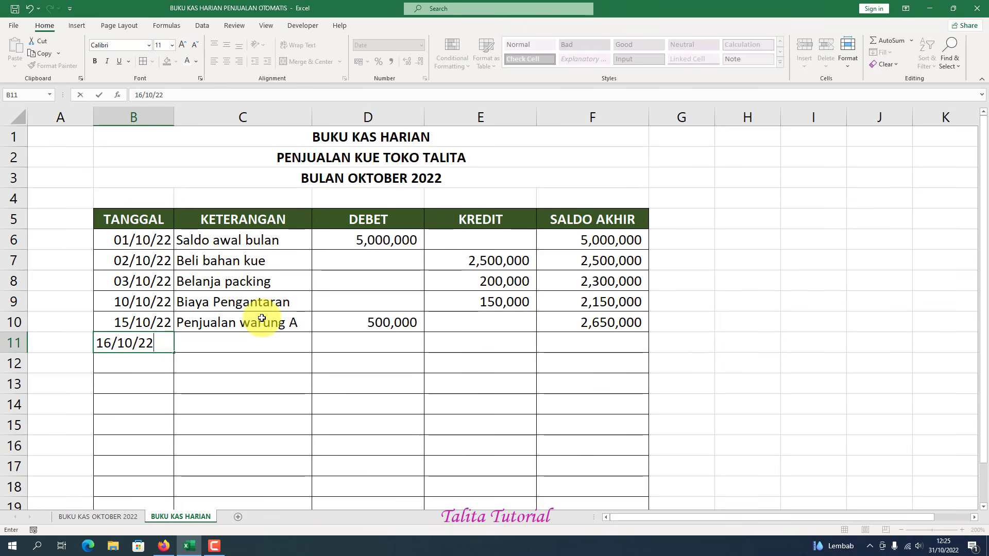
key("Tab")
Enter the description "Penjualan warung B" in C11 and the DEBET amount 1,700,000 in D11.
type("Penu")
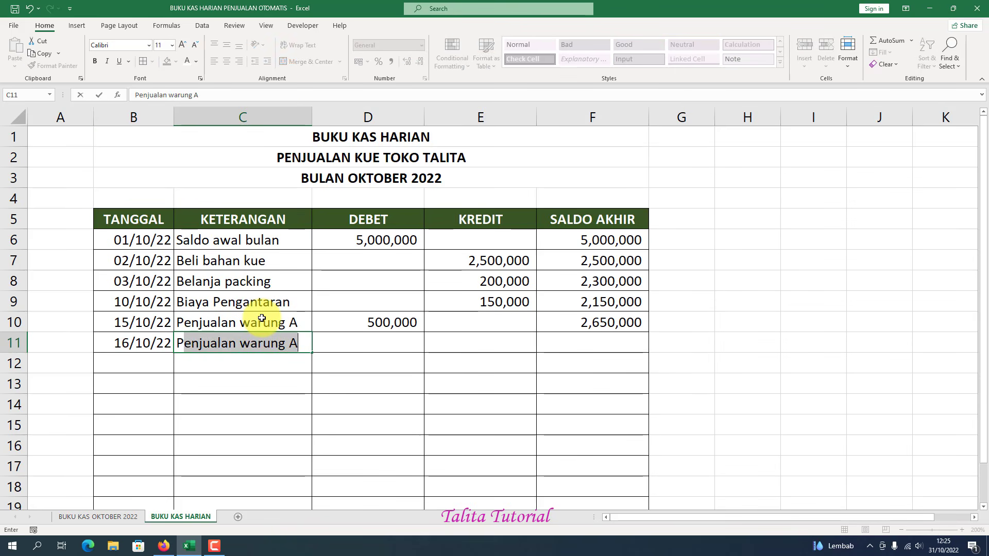
type("jualan war")
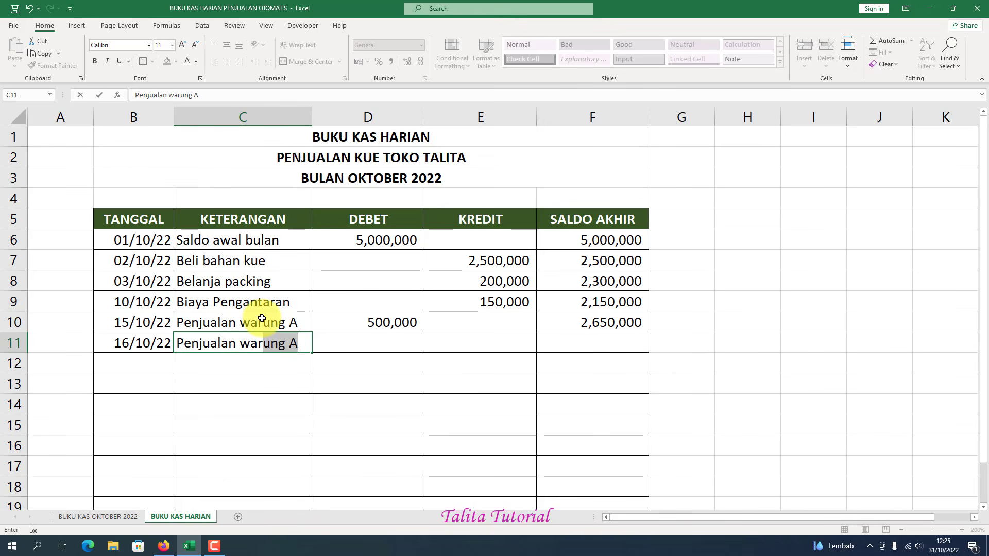
type("ung B")
key("Tab")
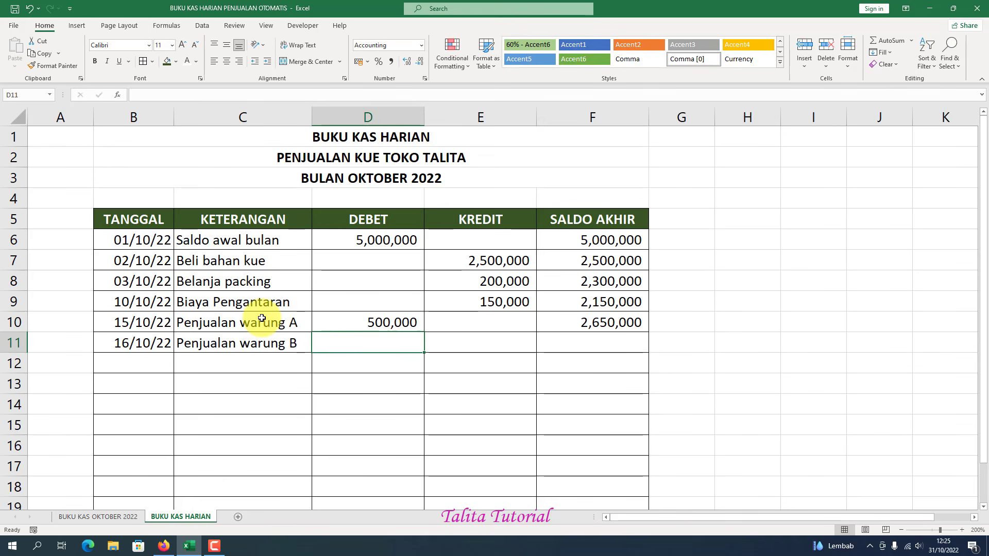
type("1700000")
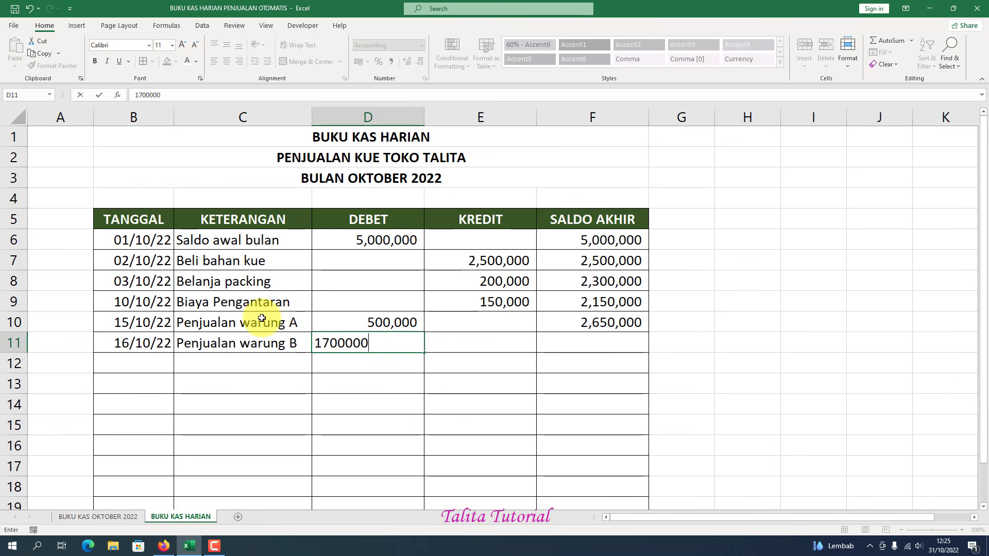
key("Return")
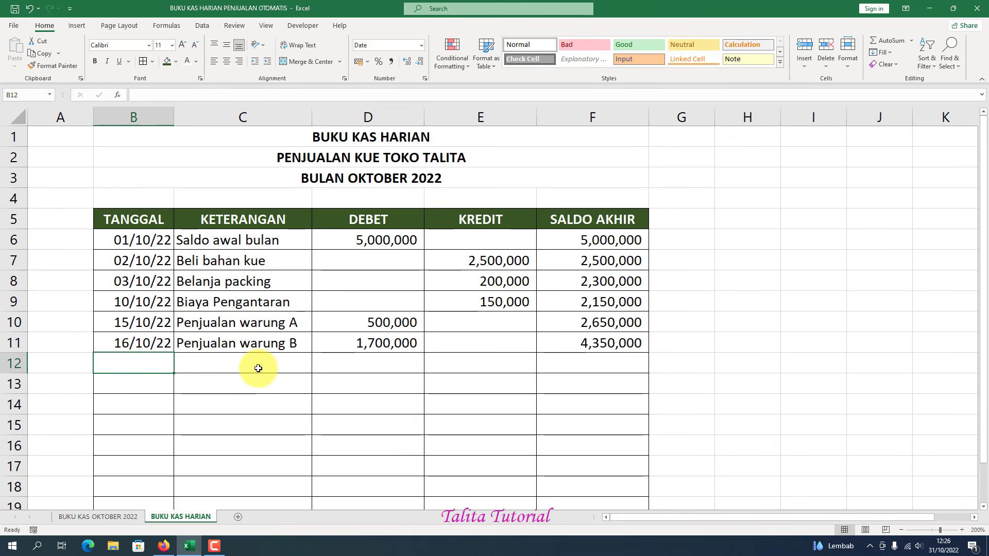
Enter the date 18/10/22 in B12 and the description "Beli Microwave" in C12.
type("18/10/")
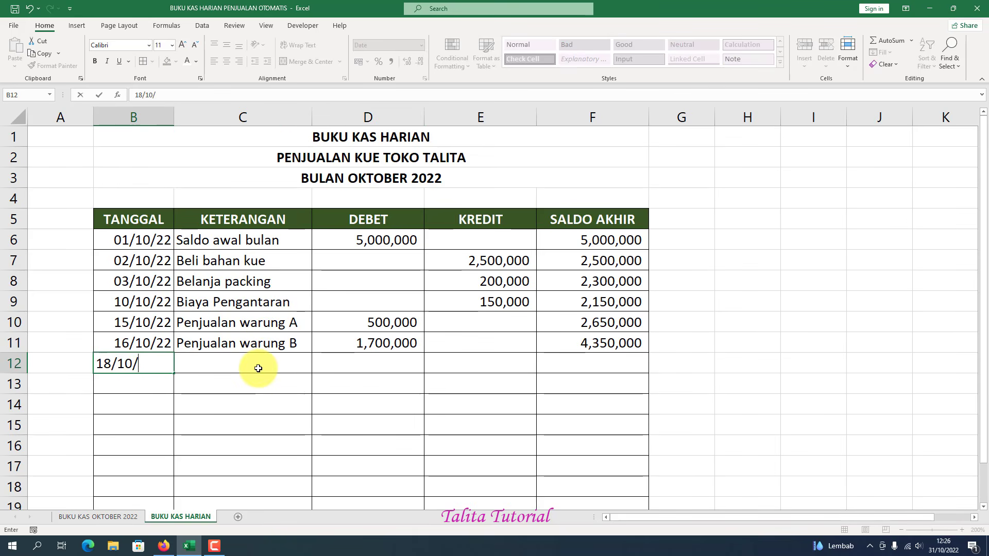
type("22")
key("Tab")
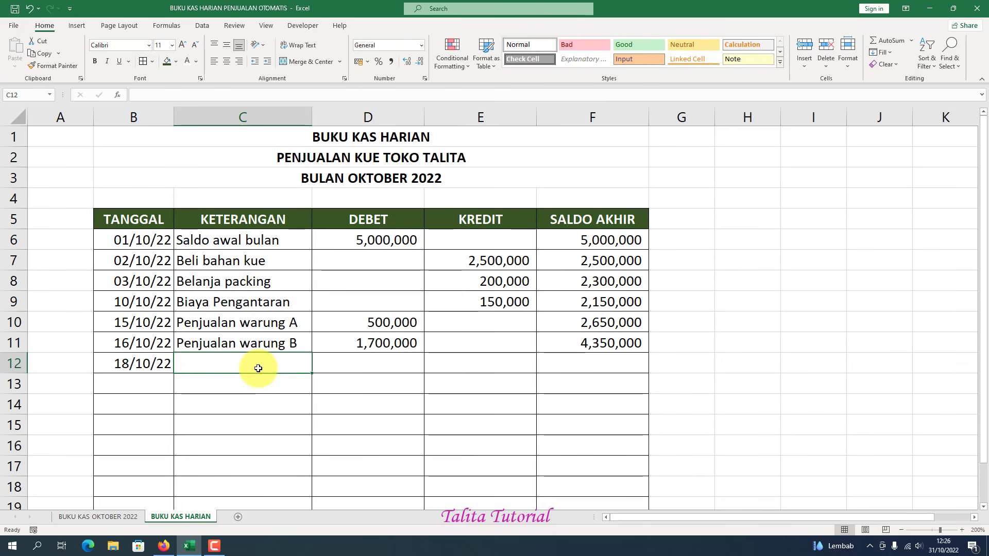
type("Bel")
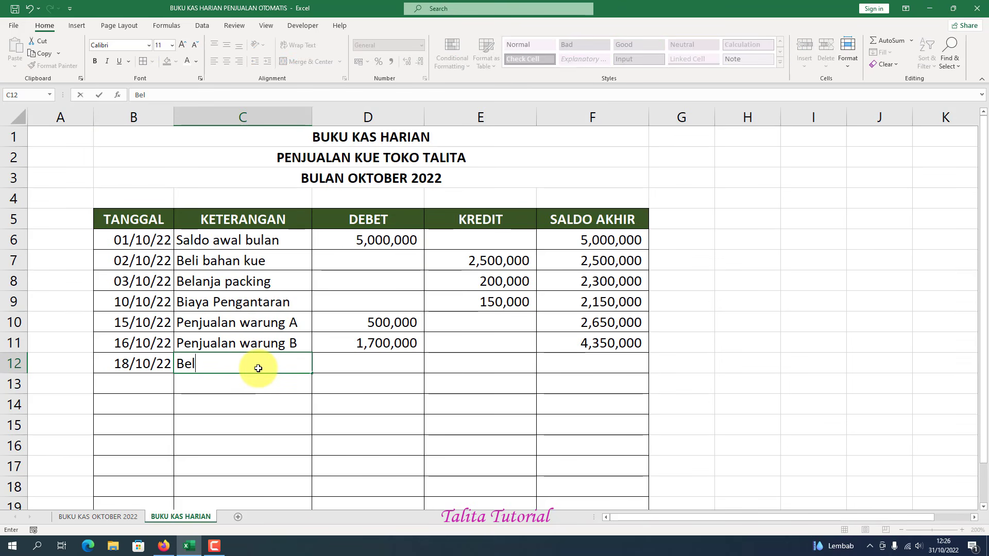
type("i M")
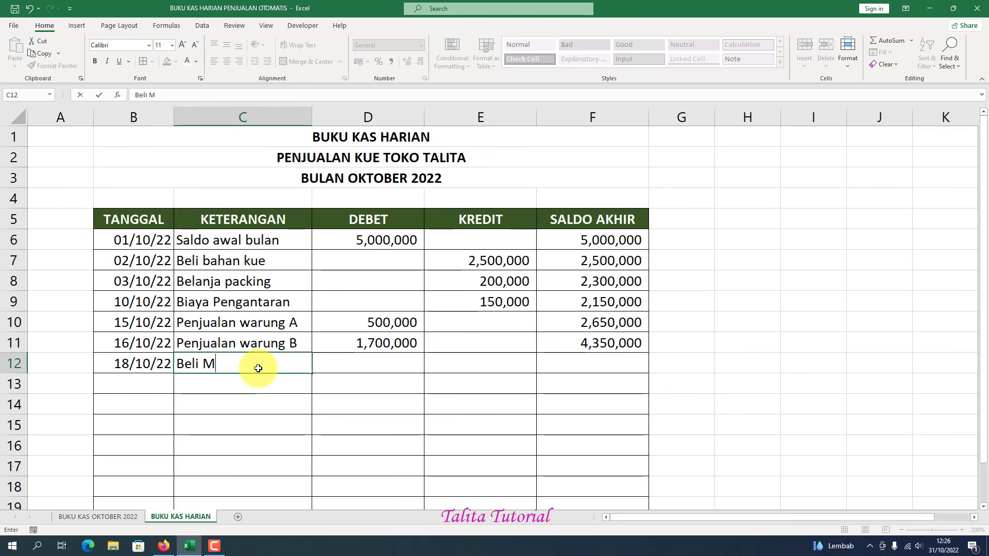
type("icrowave")
key("Tab")
key("Tab")
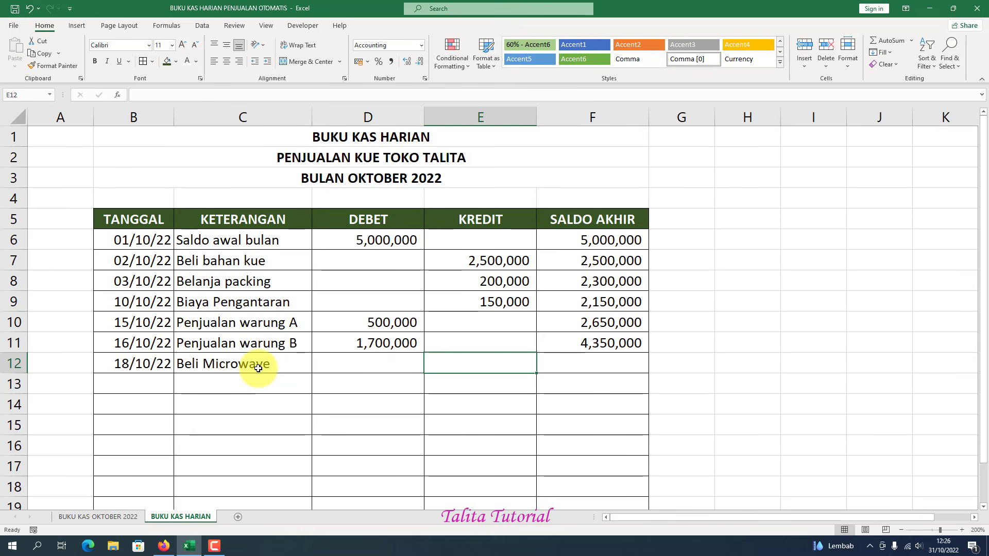
Enter 1,800,000 in cell E12 as the KREDIT amount for the microwave and check the running balances in column F.
type("1800000")
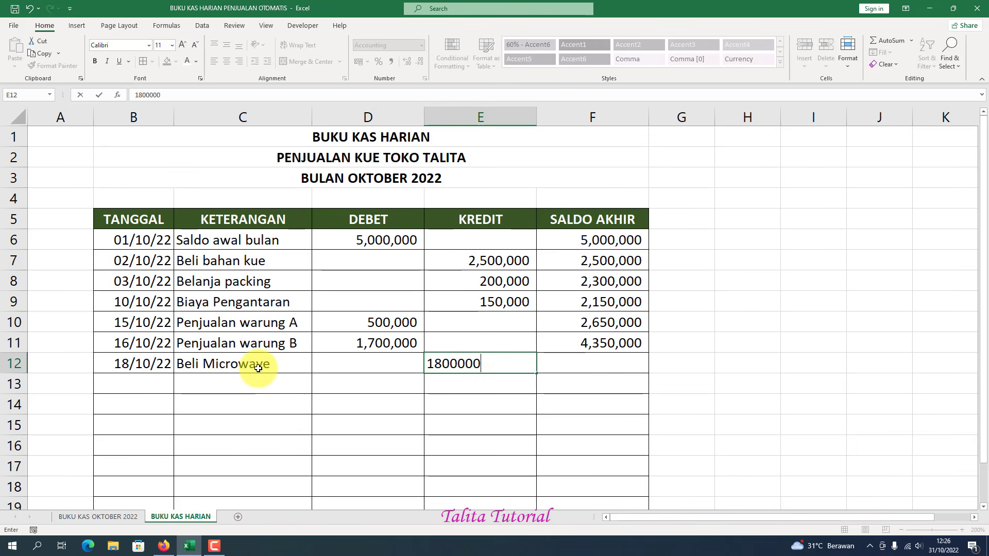
key("Tab")
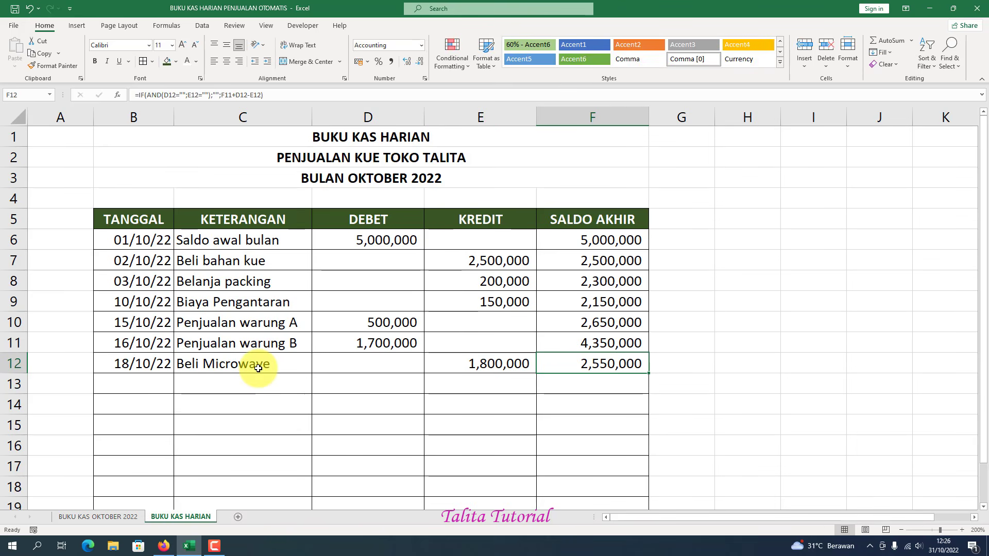
left_click_drag(595, 301, 600, 367)
left_click(601, 367)
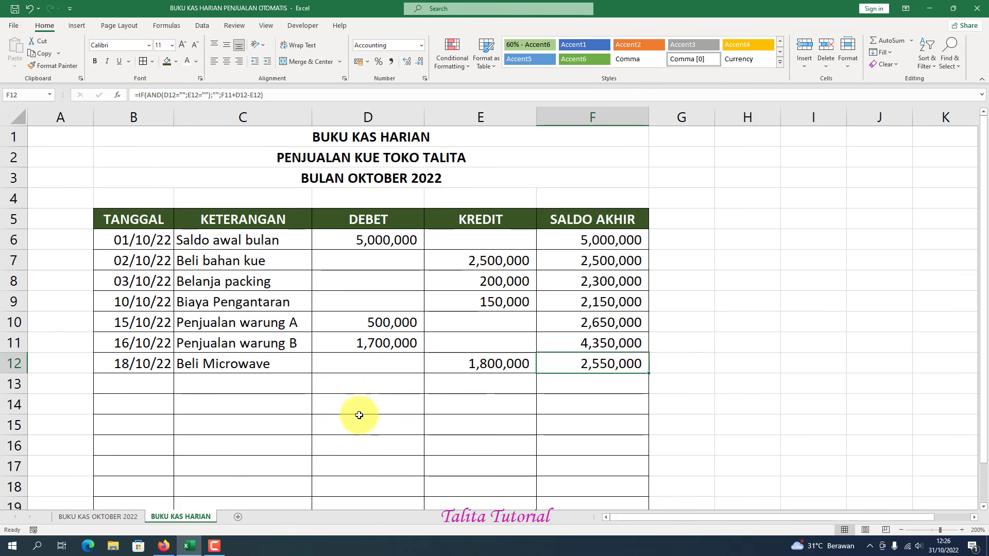
Widen the KETERANGAN column so the description "Beli Bahan Kue Tambahan" in C15 fits inside its cell.
left_click(137, 384)
scroll(150, 375, "down", 1)
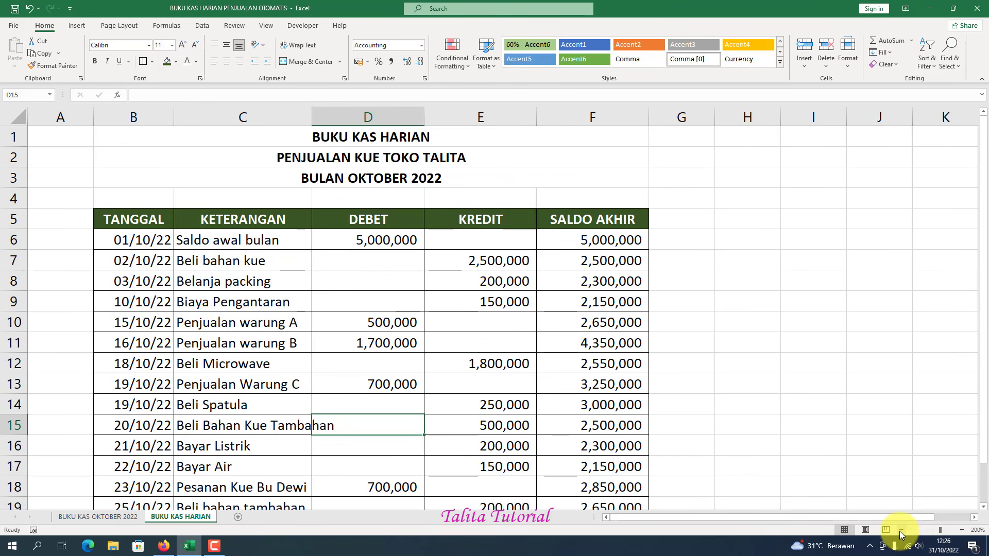
left_click(900, 530)
left_click(900, 531)
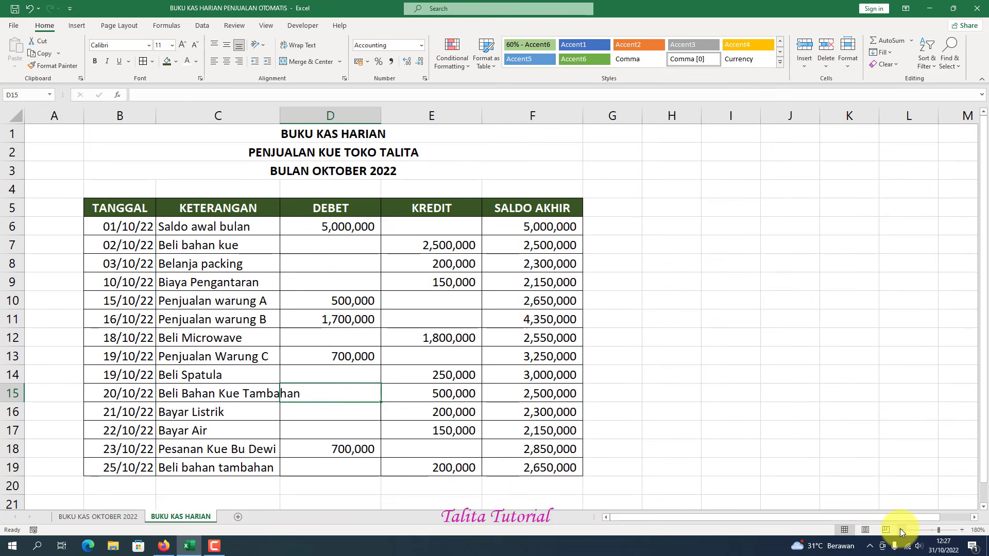
left_click(900, 530)
left_click(453, 359)
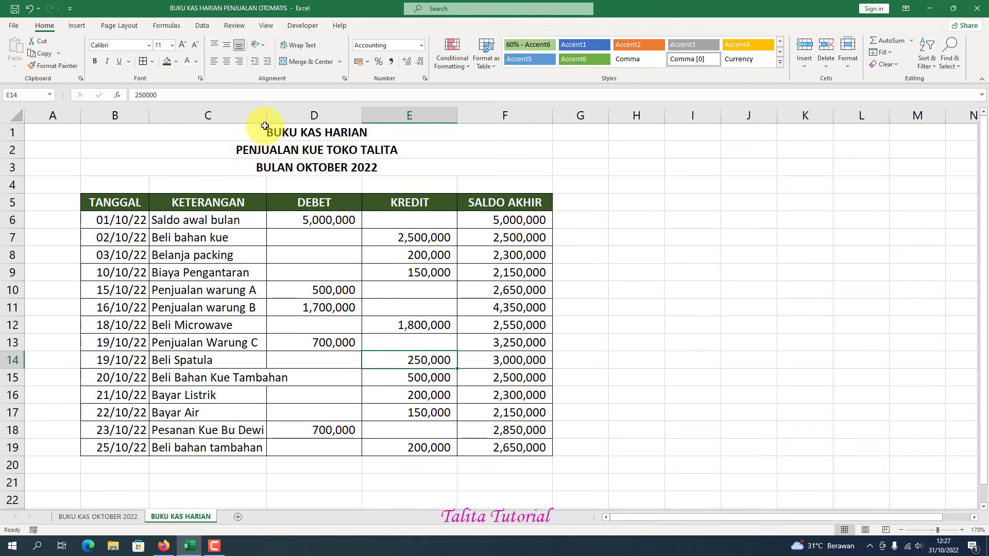
left_click_drag(267, 116, 290, 115)
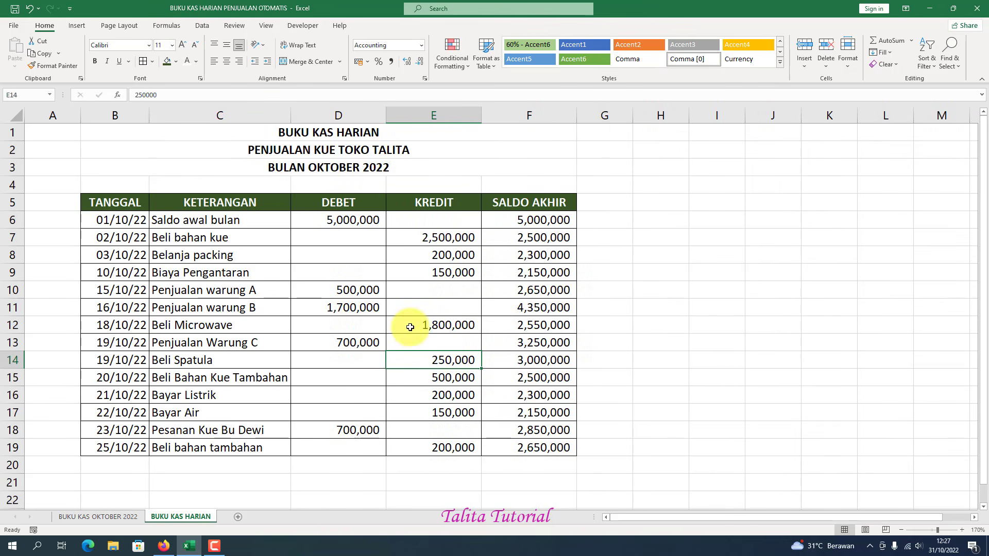
Enter the label "TOTAL" in cell C21, leaving one empty row below the last transaction.
left_click(124, 465)
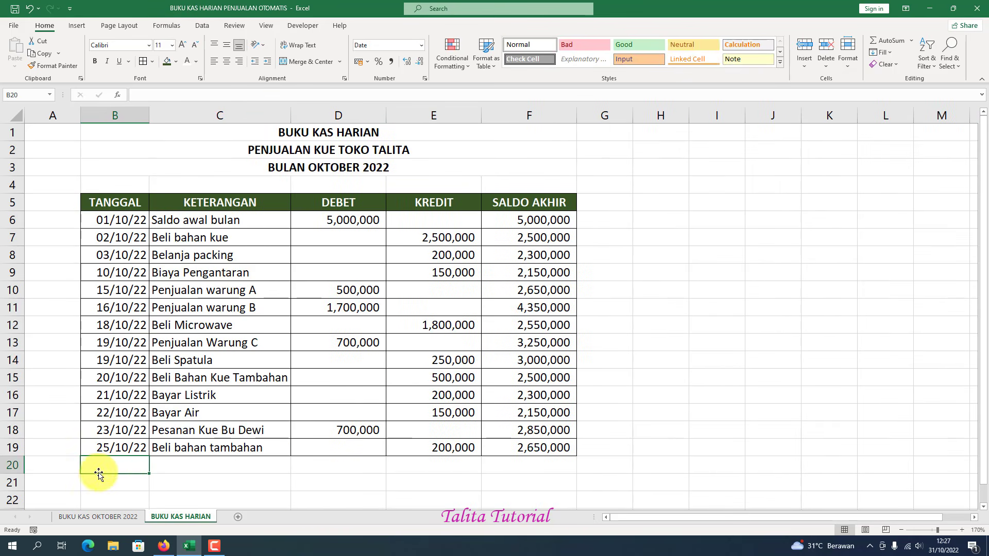
left_click(121, 484)
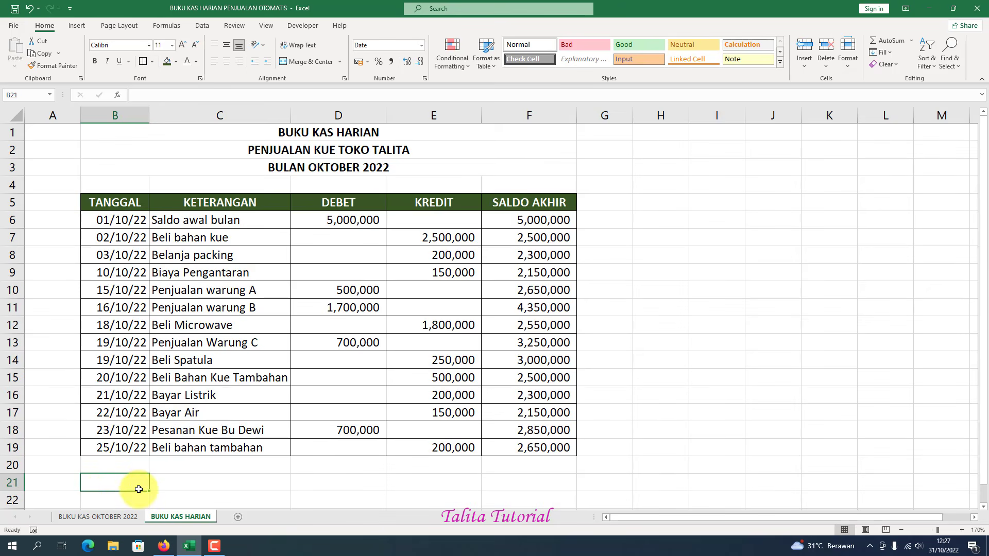
left_click(172, 481)
type("t")
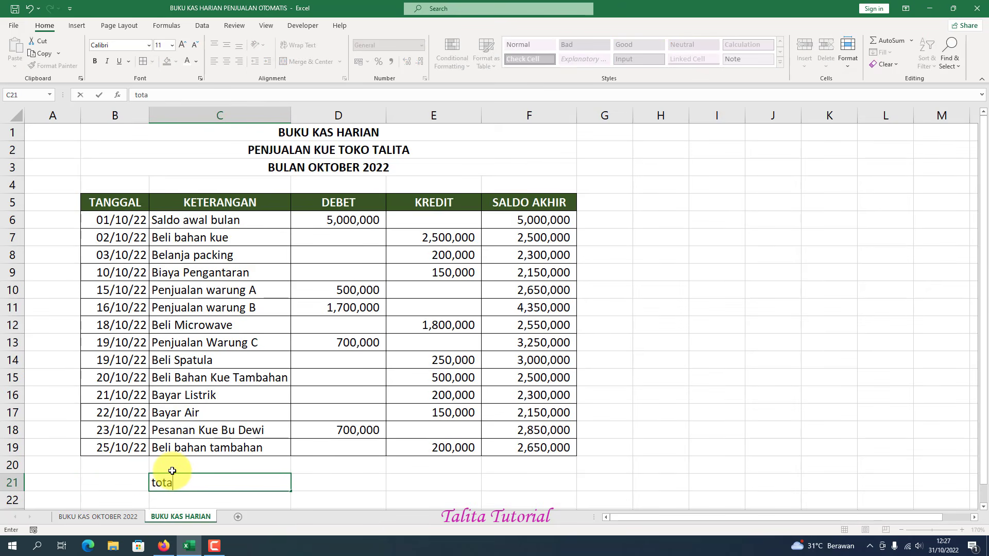
type("ota")
key("BackSpace")
key("BackSpace")
key("BackSpace")
type("TOTAL")
key("Tab")
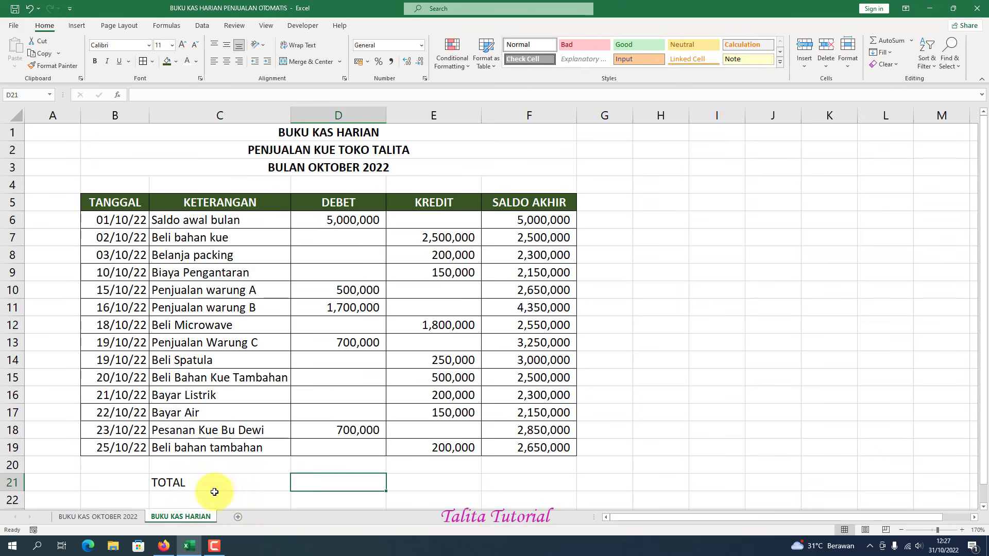
key("Return")
Add all borders to B20:F21 and merge and center the TOTAL label across B21:C21.
left_click_drag(87, 466, 533, 482)
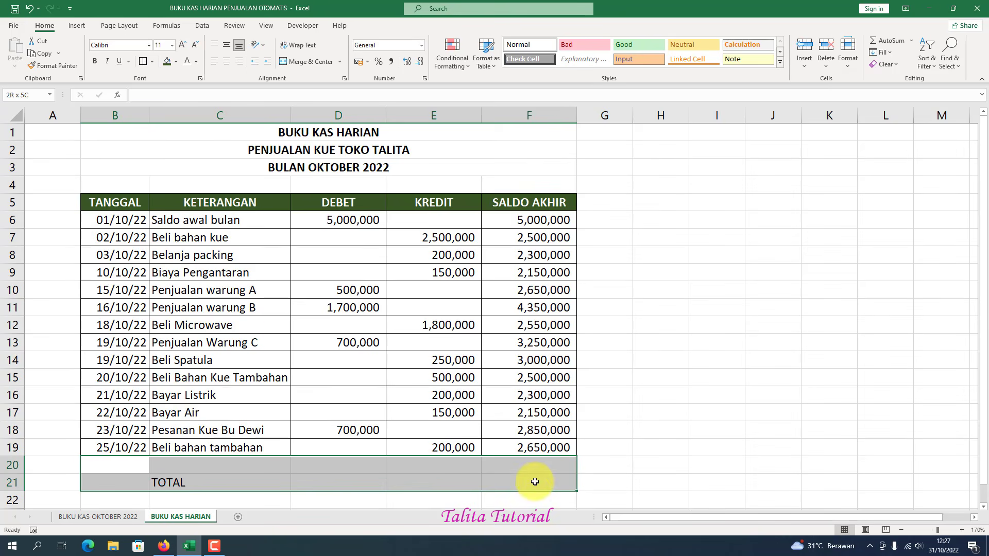
left_click(144, 62)
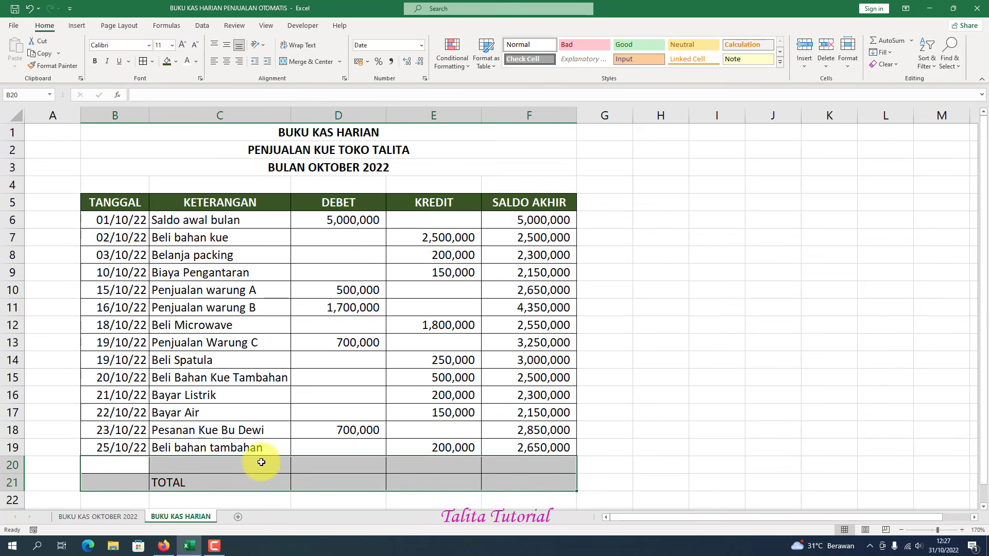
left_click_drag(106, 483, 191, 481)
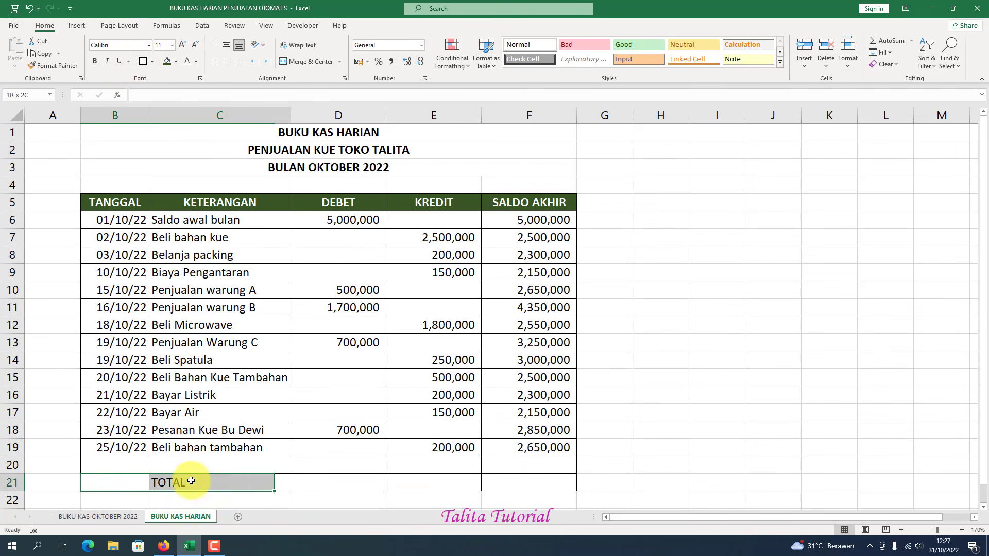
left_click(300, 61)
Total the DEBET column in cell D21 with the formula =SUM(D6:D20).
left_click(352, 487)
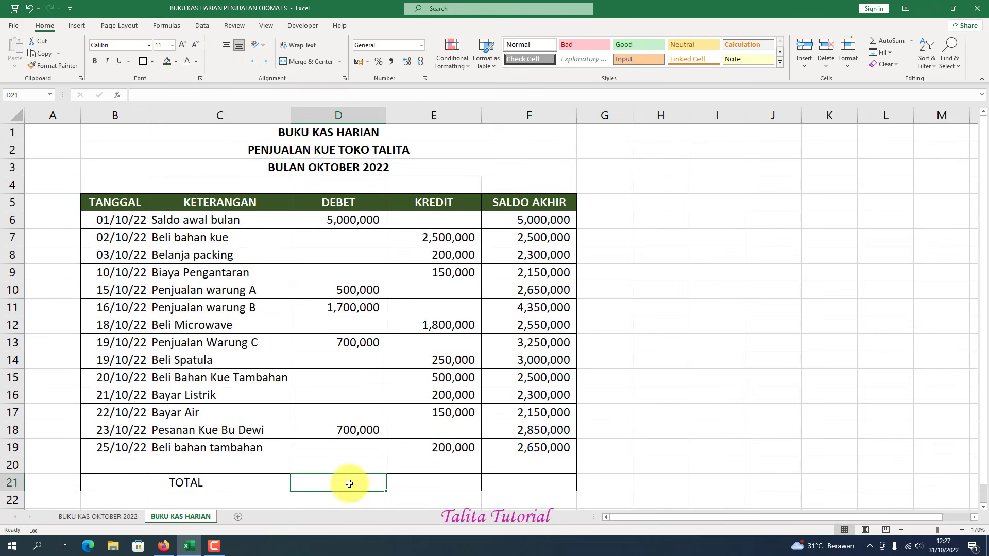
type("=")
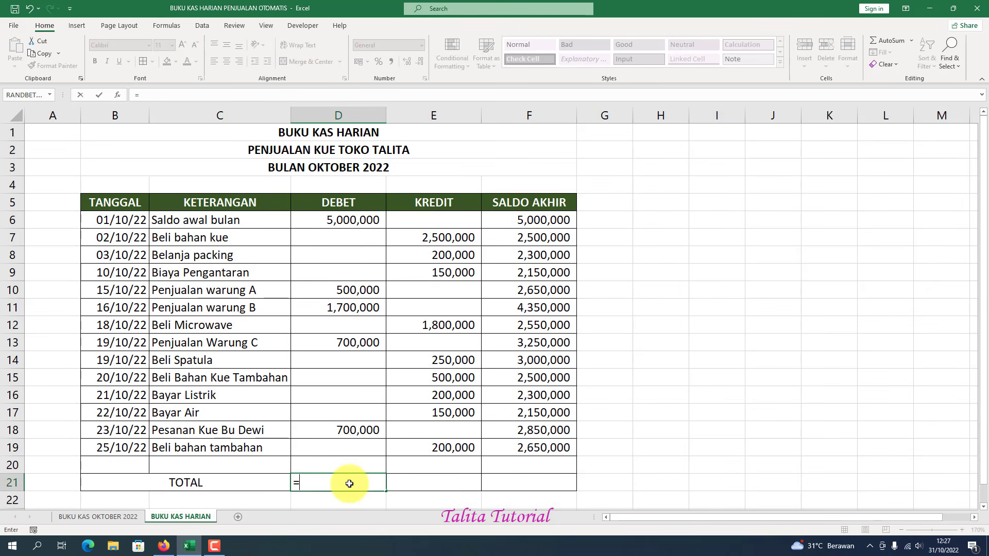
type("SUM(")
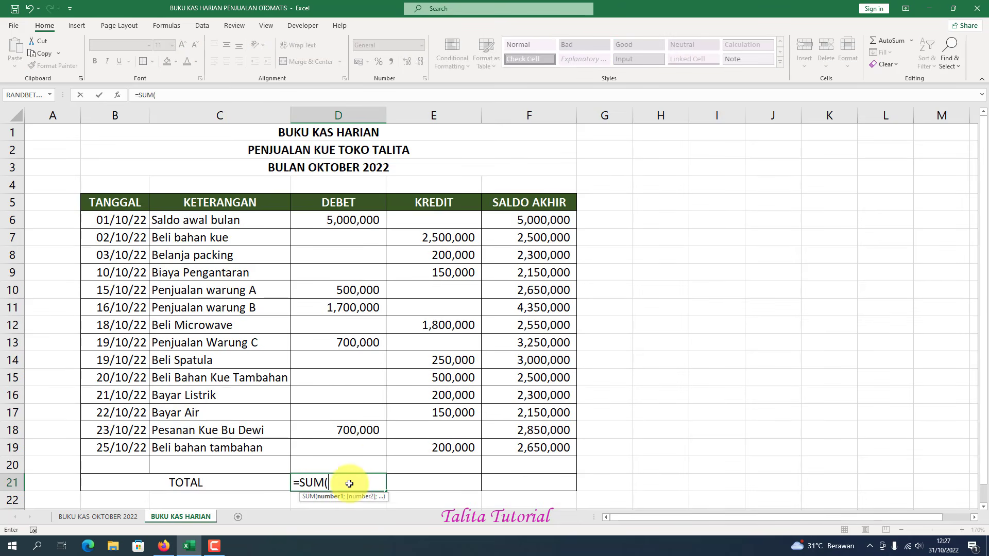
left_click_drag(352, 221, 361, 465)
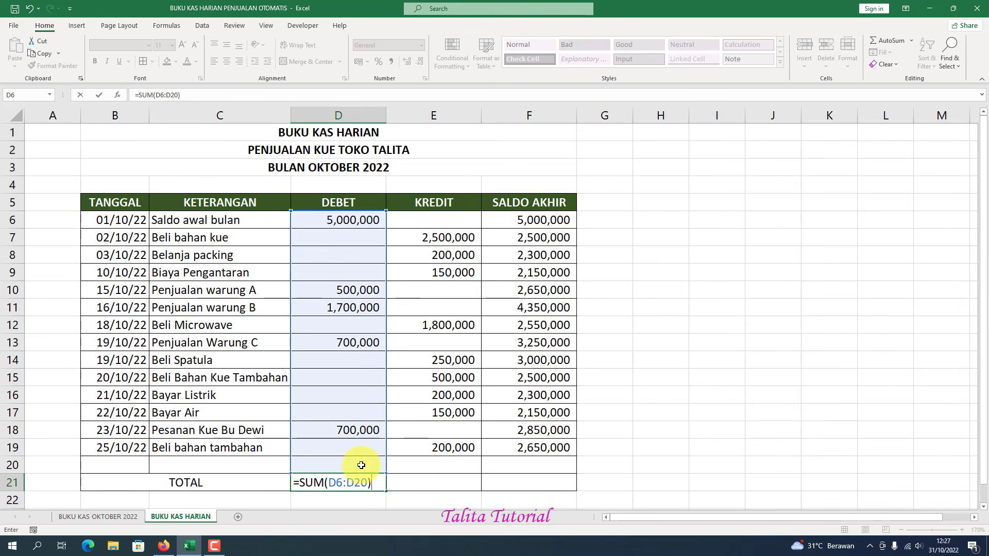
key("Return")
left_click(359, 482)
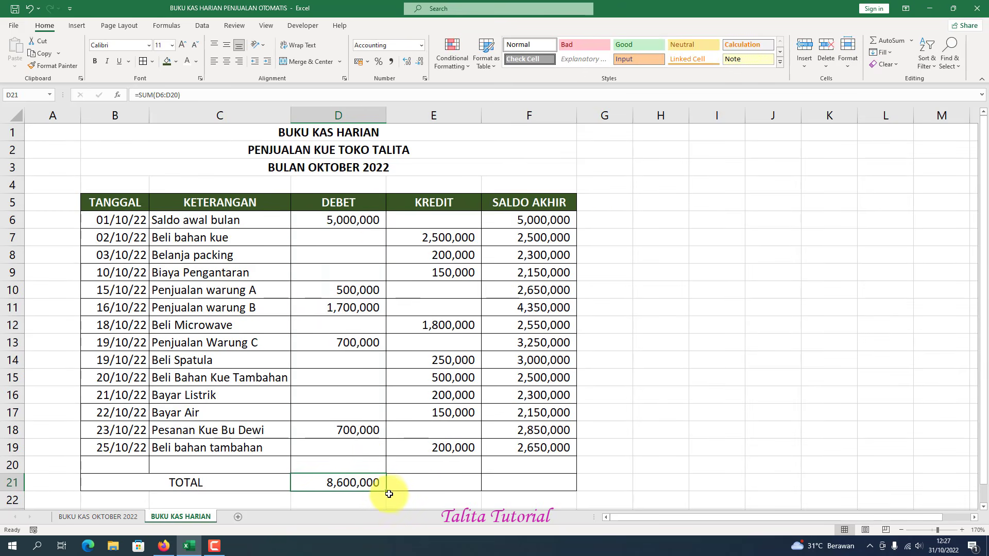
Fill the DEBET total formula from D21 across to E21 and check the SUM ranges in both cells.
left_click_drag(386, 490, 438, 483)
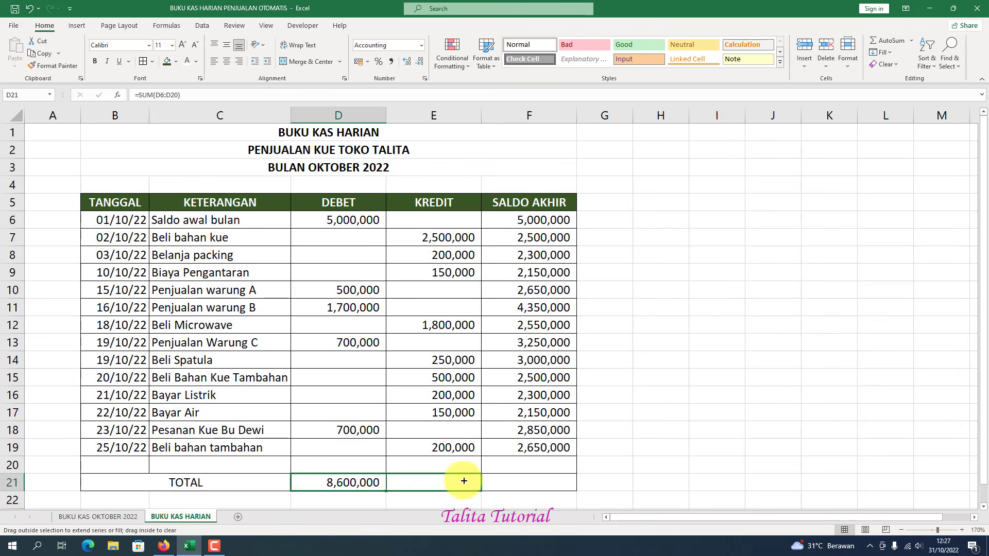
left_click(348, 484)
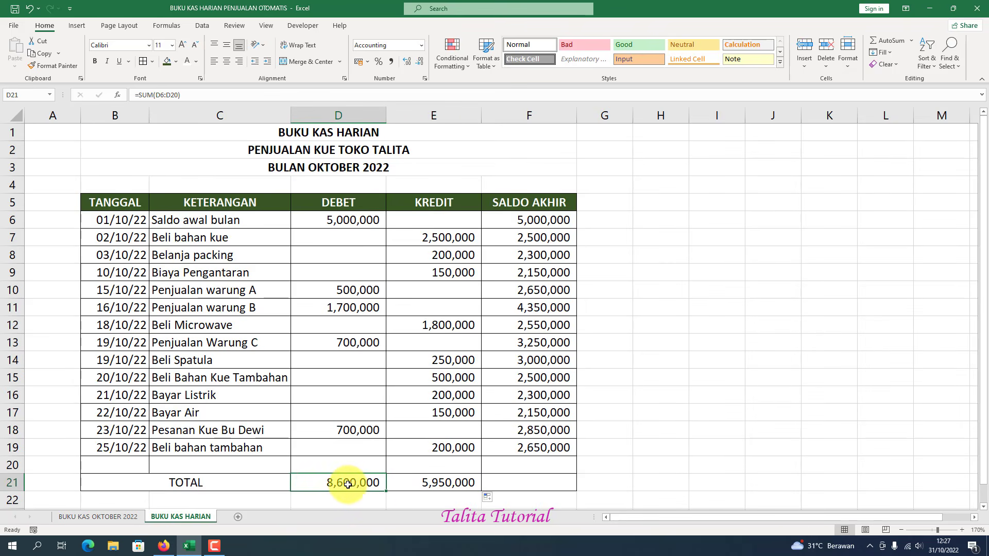
double_click(348, 484)
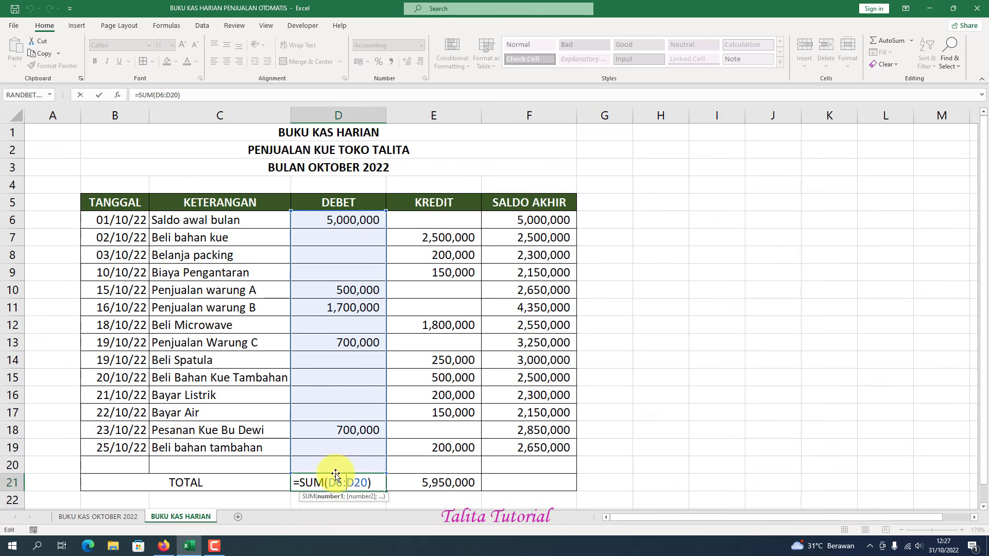
left_click(430, 487)
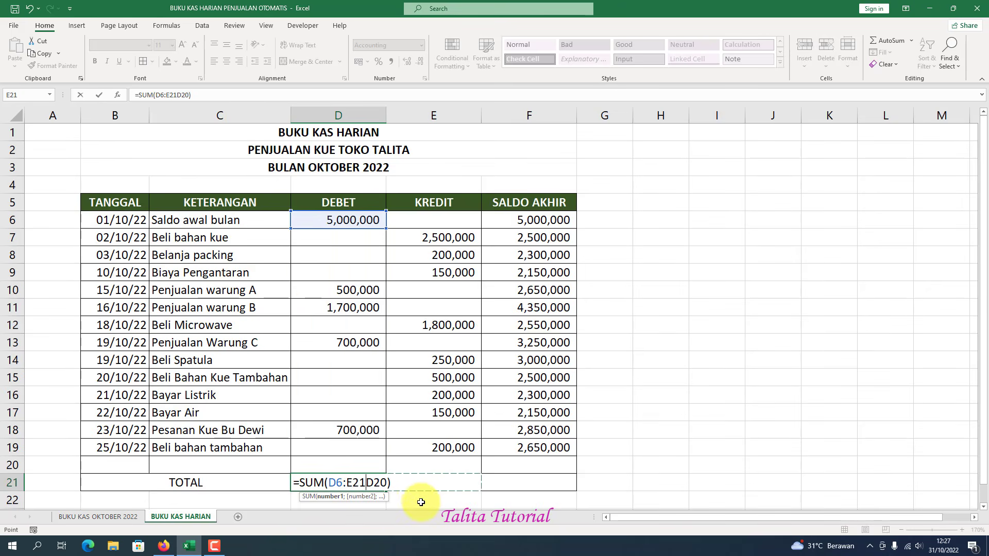
key("Escape")
left_click(429, 483)
double_click(430, 485)
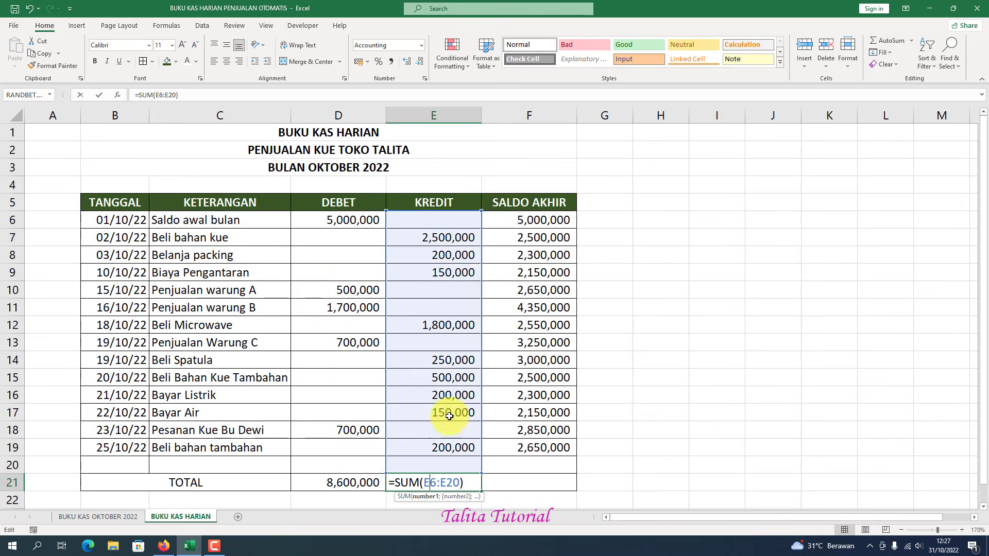
key("Escape")
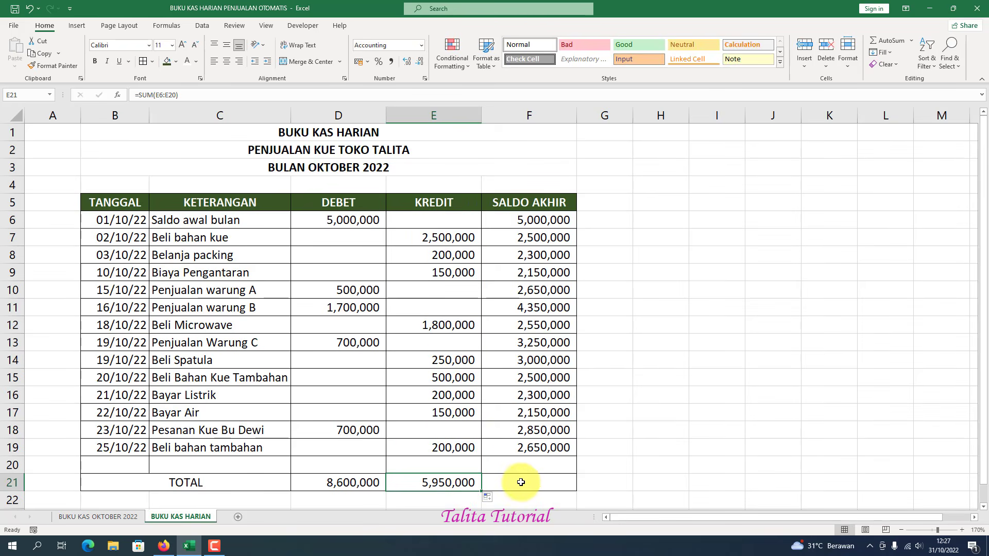
Calculate the closing balance in F21 with =D21-E21 and compare it with the last running balance in F19.
left_click(523, 483)
type("=")
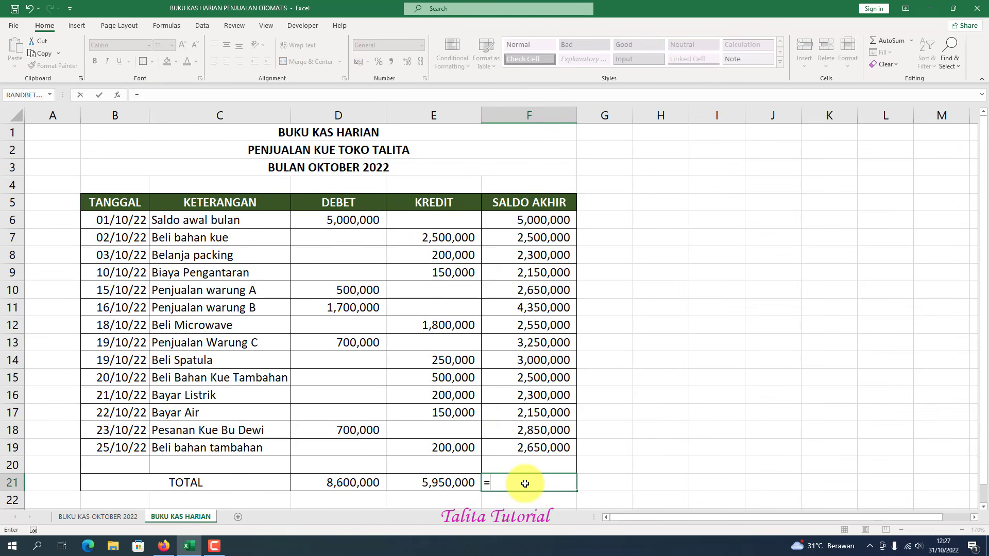
left_click(344, 483)
type("-")
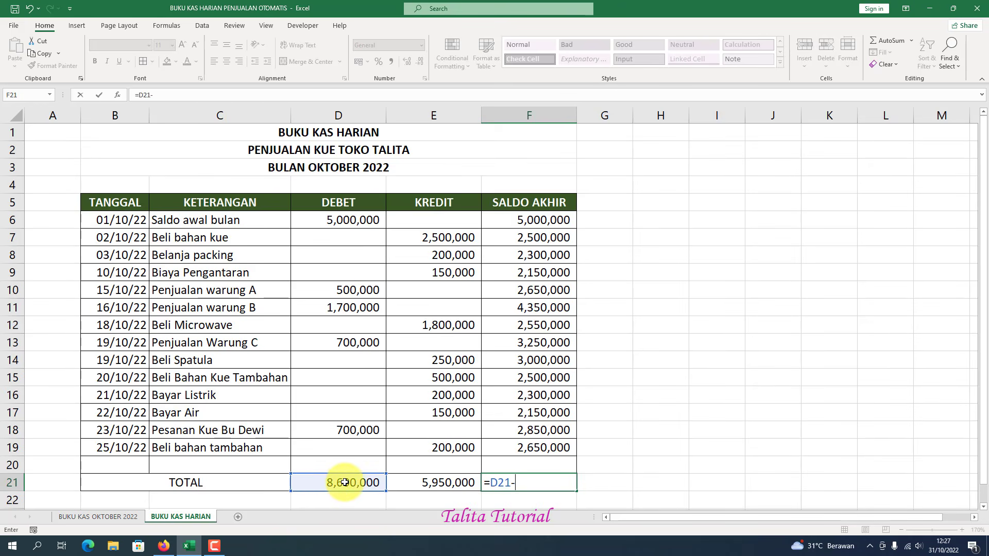
left_click(422, 483)
key("Return")
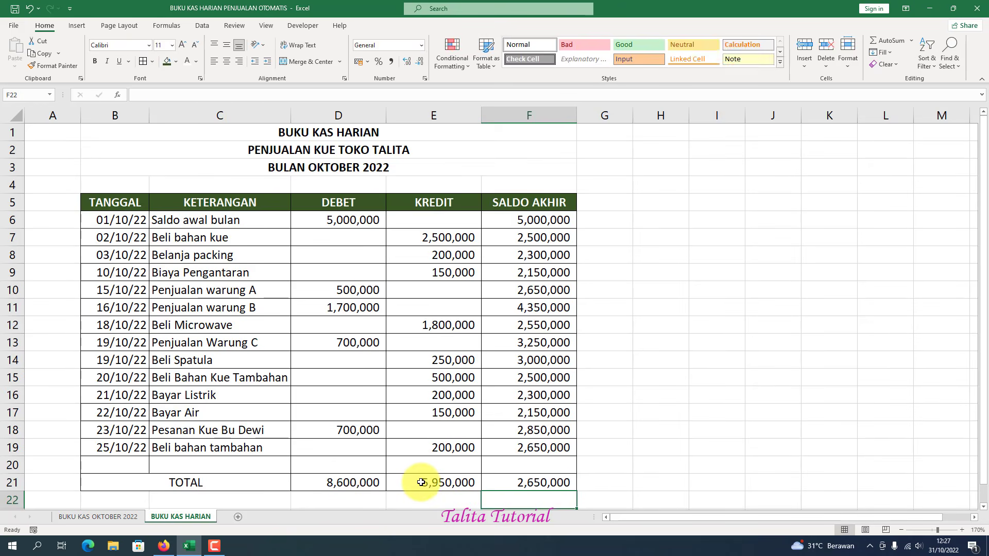
left_click(543, 485)
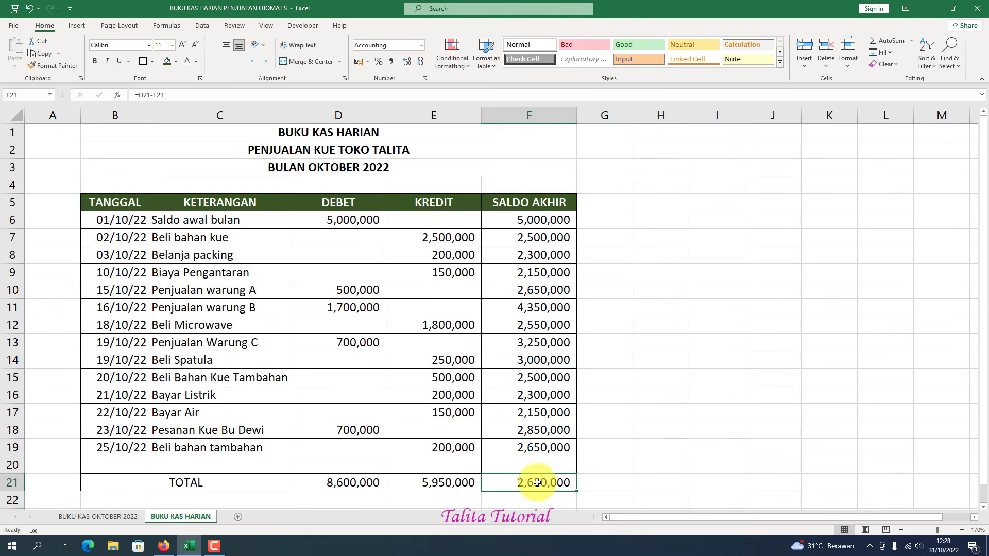
left_click(532, 452)
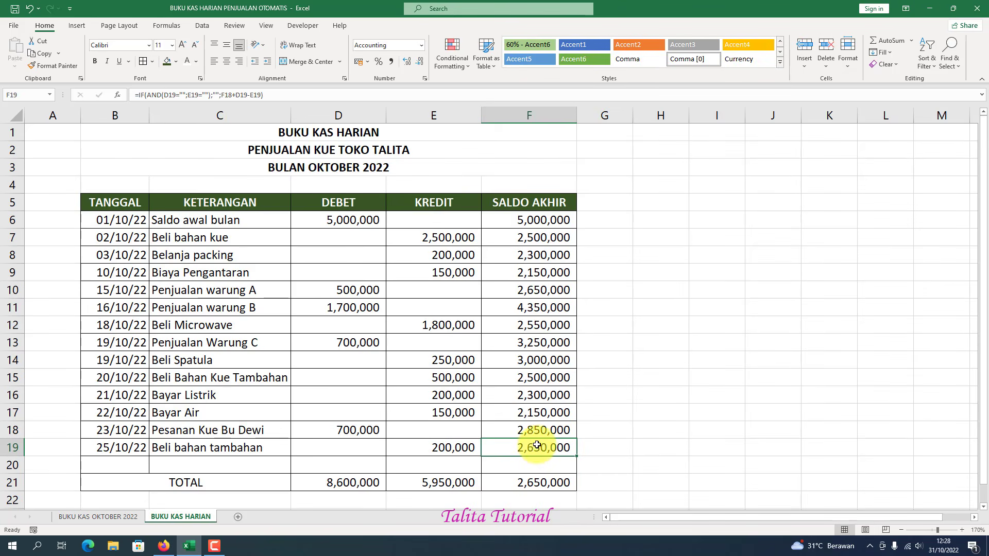
left_click(536, 482)
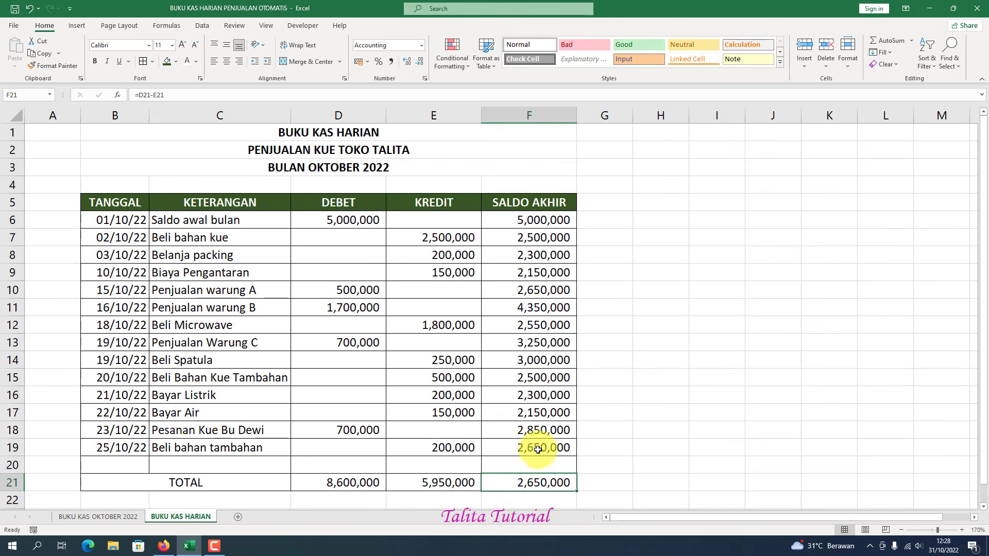
left_click(536, 449)
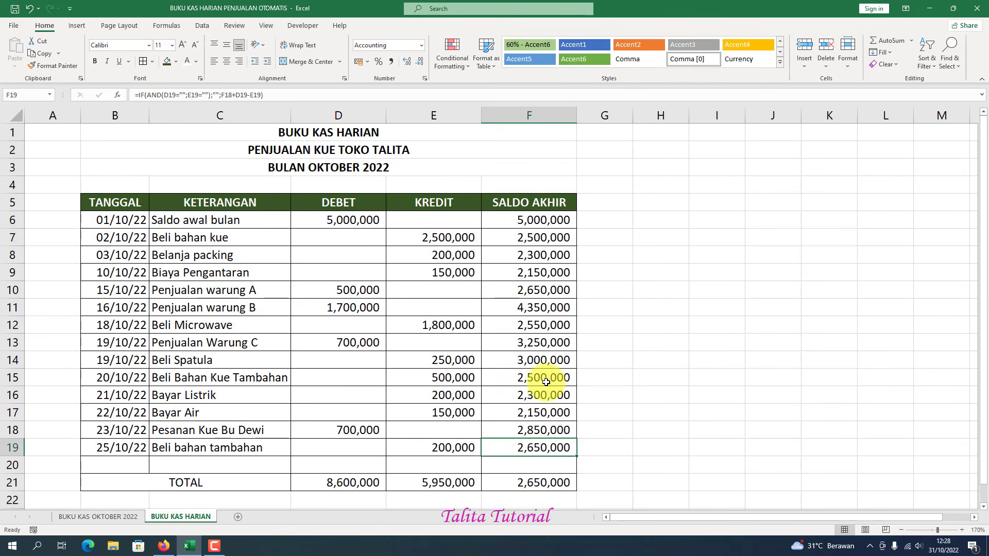
left_click(536, 483)
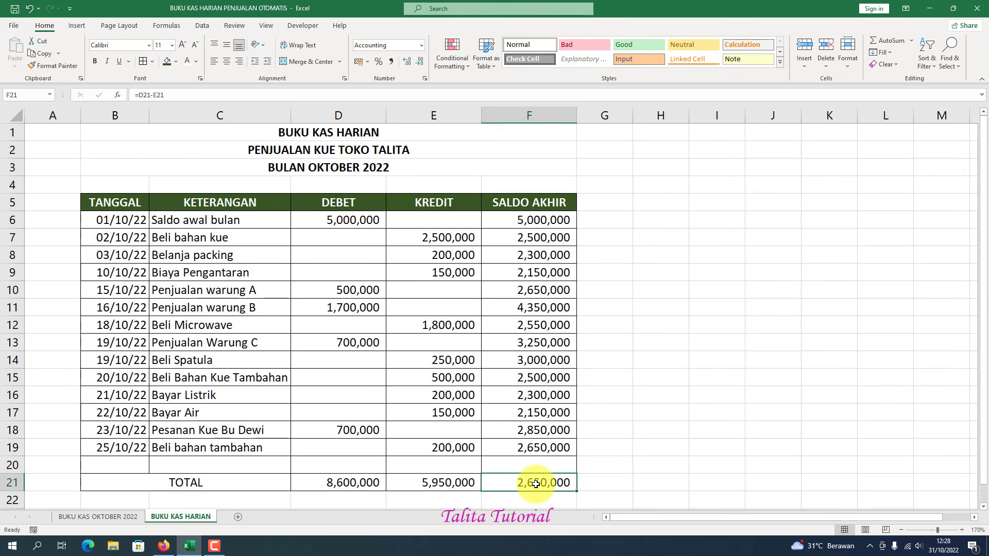
Fill the TOTAL row B21:F21 with yellow and make its text bold.
left_click_drag(144, 479, 517, 483)
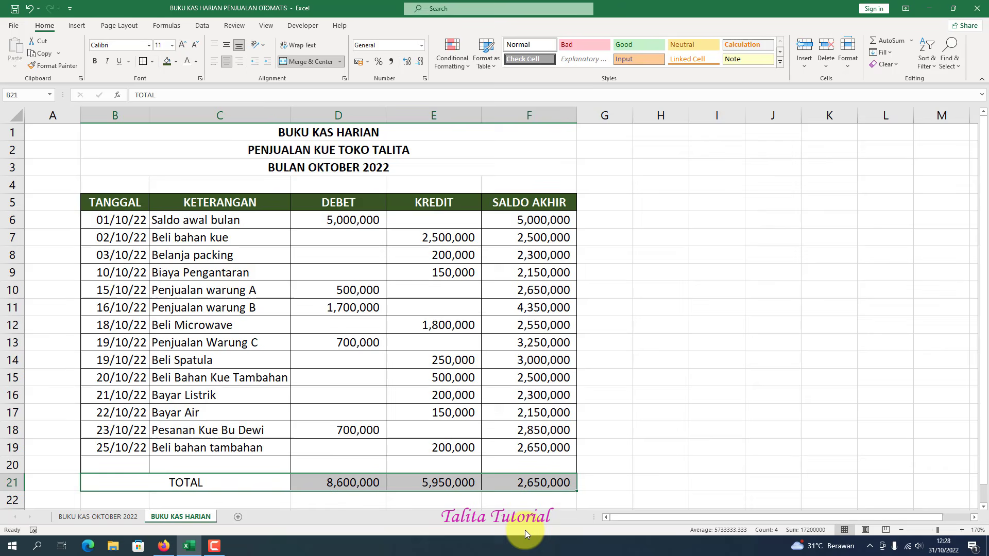
left_click(178, 60)
left_click(194, 160)
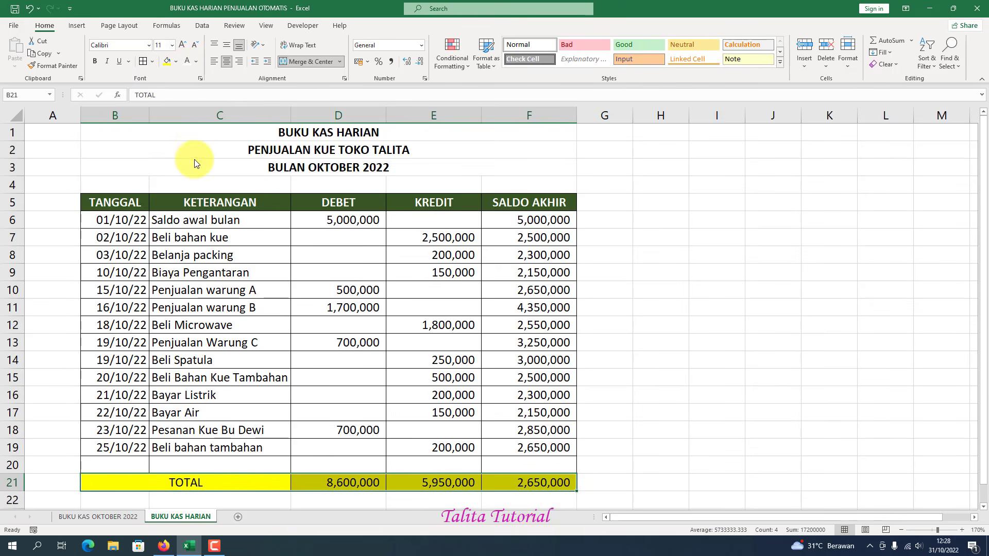
left_click(395, 268)
Insert one new row at row 20, above the empty row that precedes the TOTAL row.
scroll(412, 329, "down", 1)
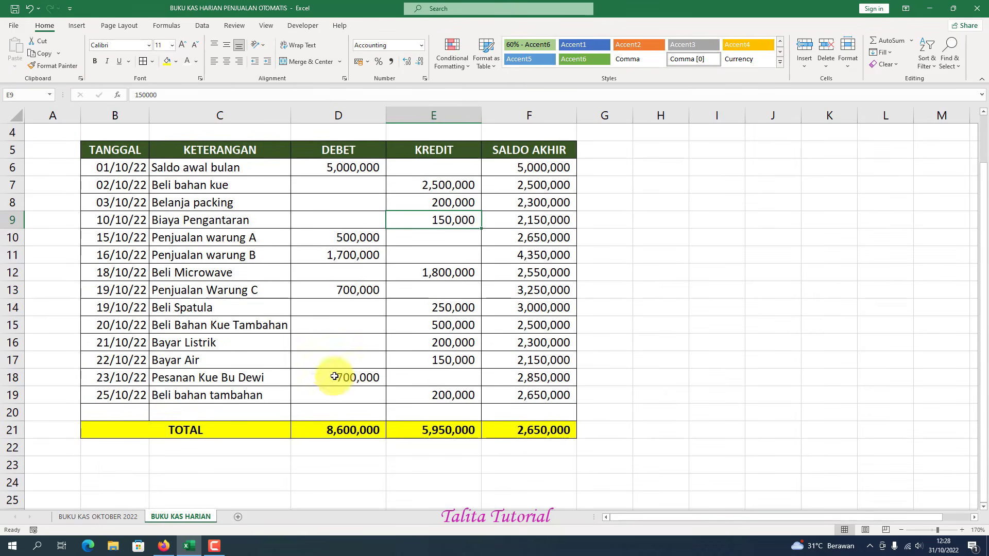
left_click(12, 412)
right_click(23, 412)
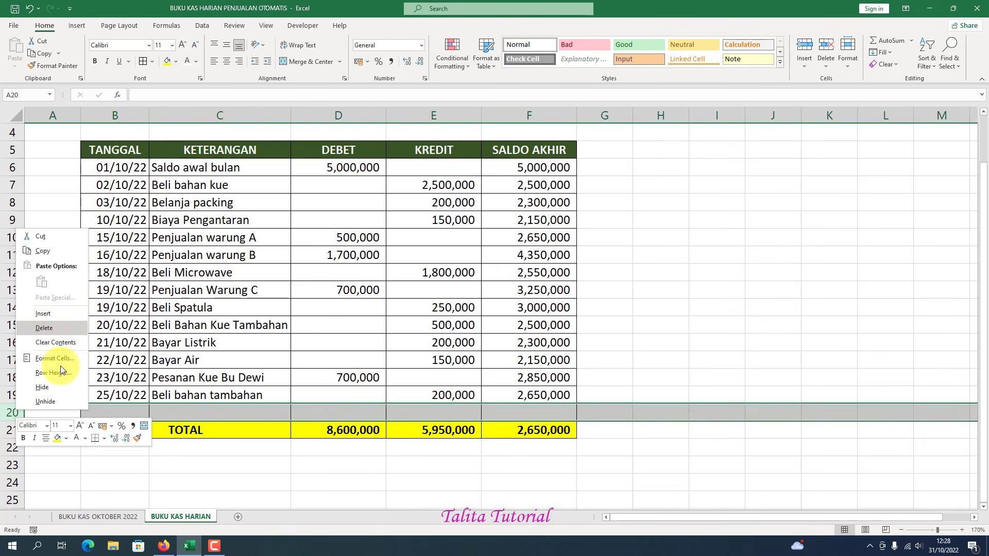
left_click(161, 409)
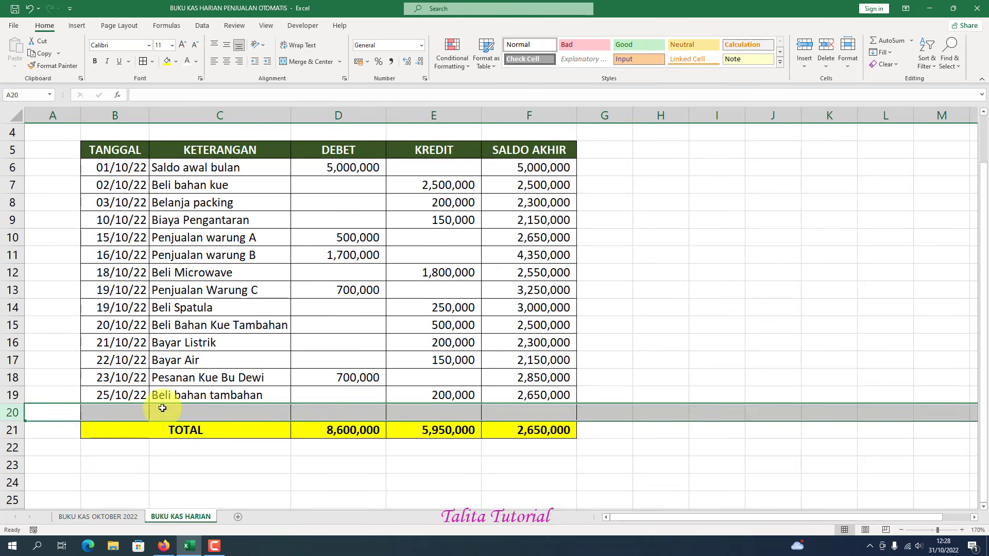
right_click(8, 415)
left_click(49, 315)
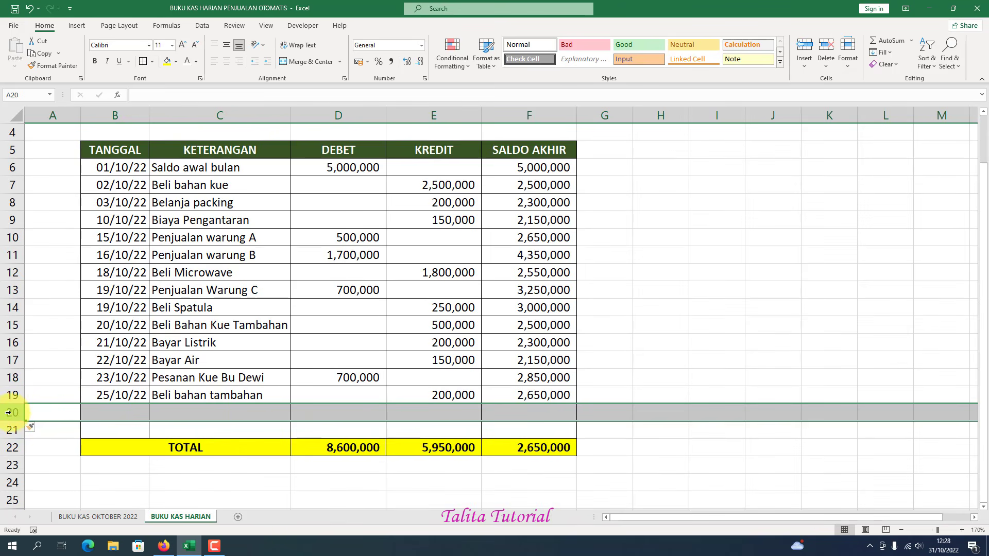
Insert two more rows at rows 20 and 21, above the TOTAL row.
left_click_drag(15, 412, 12, 431)
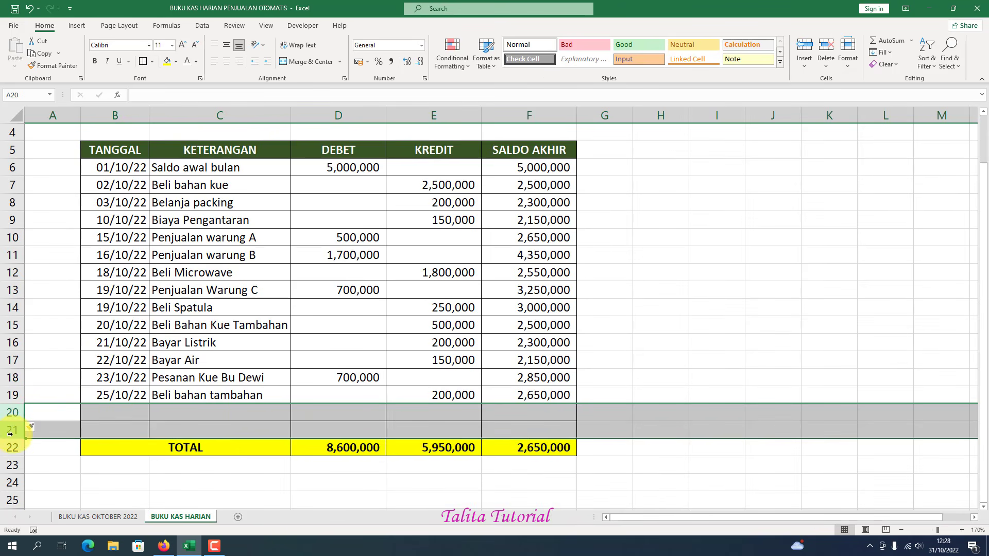
right_click(14, 433)
left_click(41, 339)
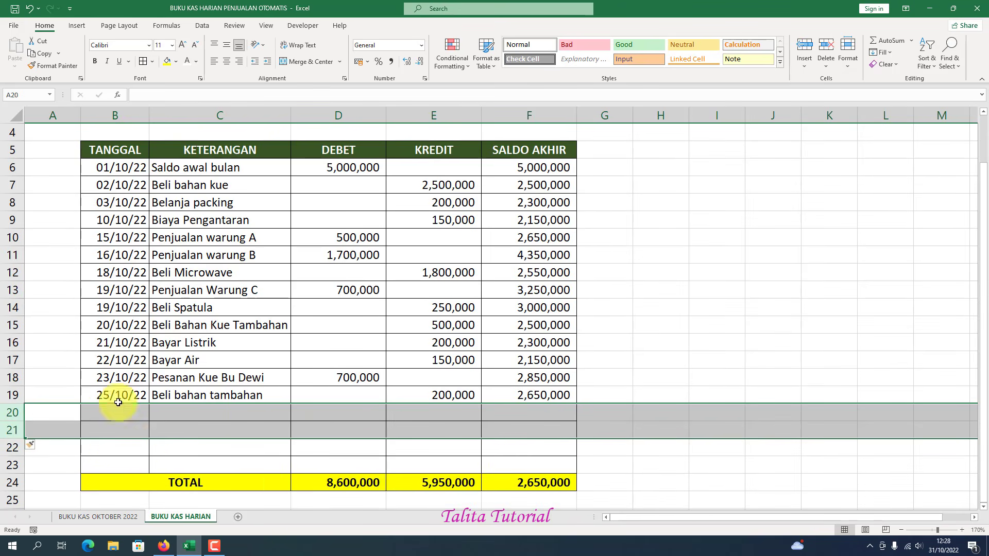
Examine the TOTAL row formulas in D24, E24 and F24 to see whether they include the inserted rows.
left_click(155, 444)
left_click_drag(105, 403, 261, 464)
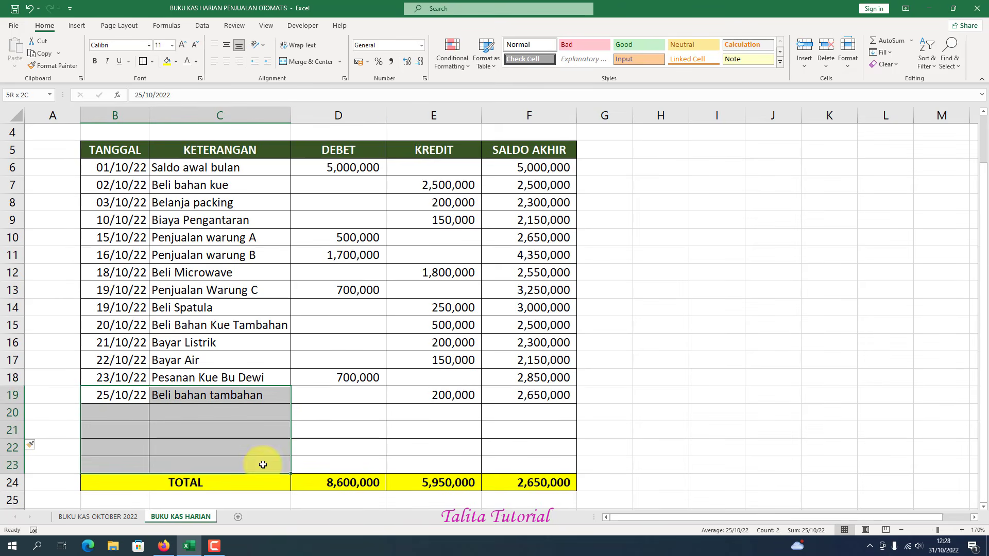
left_click(324, 435)
left_click(347, 396)
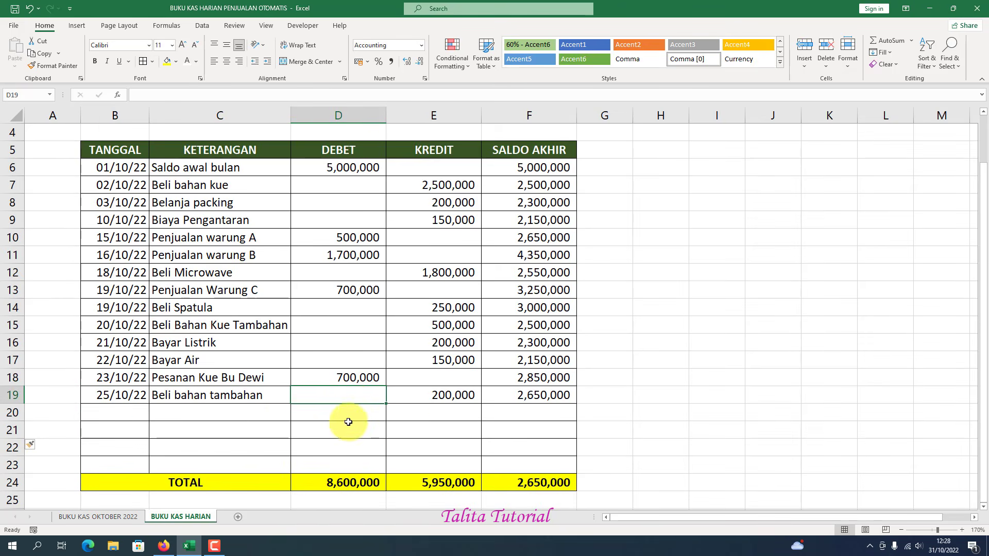
left_click(347, 484)
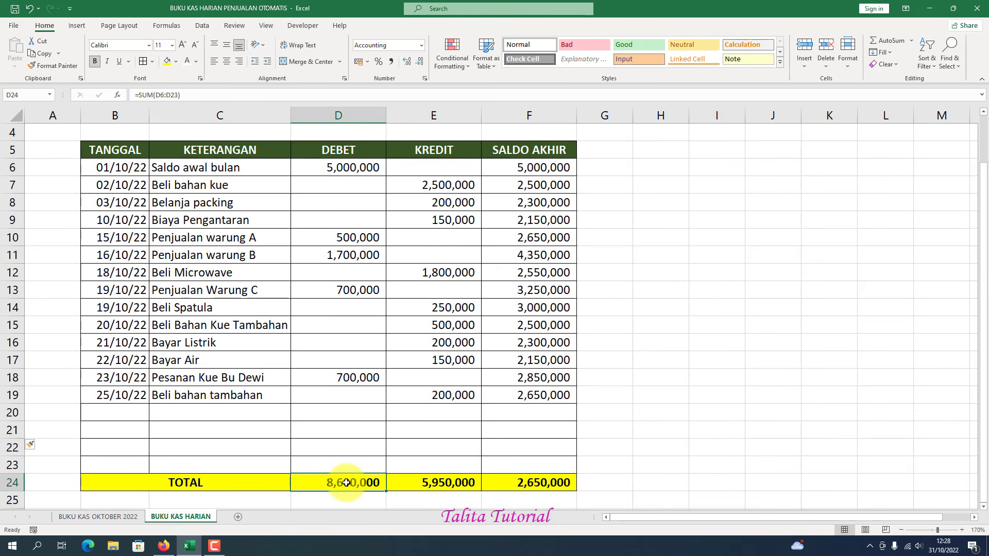
double_click(344, 483)
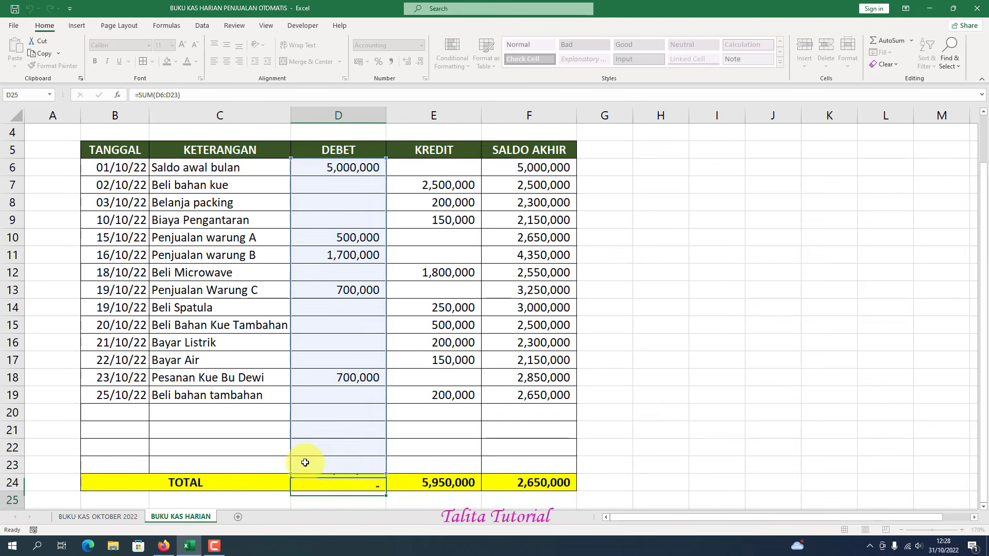
key("Return")
left_click(443, 486)
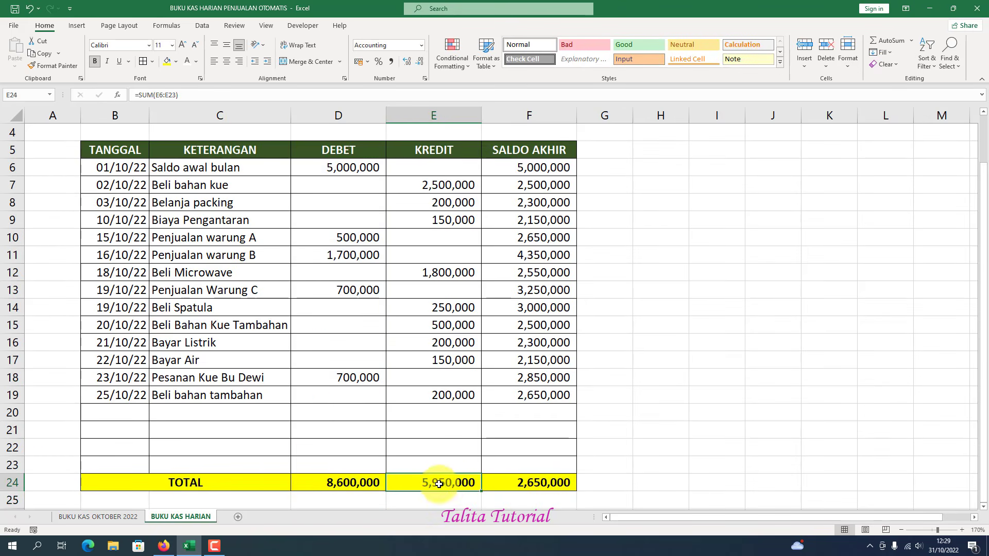
double_click(443, 486)
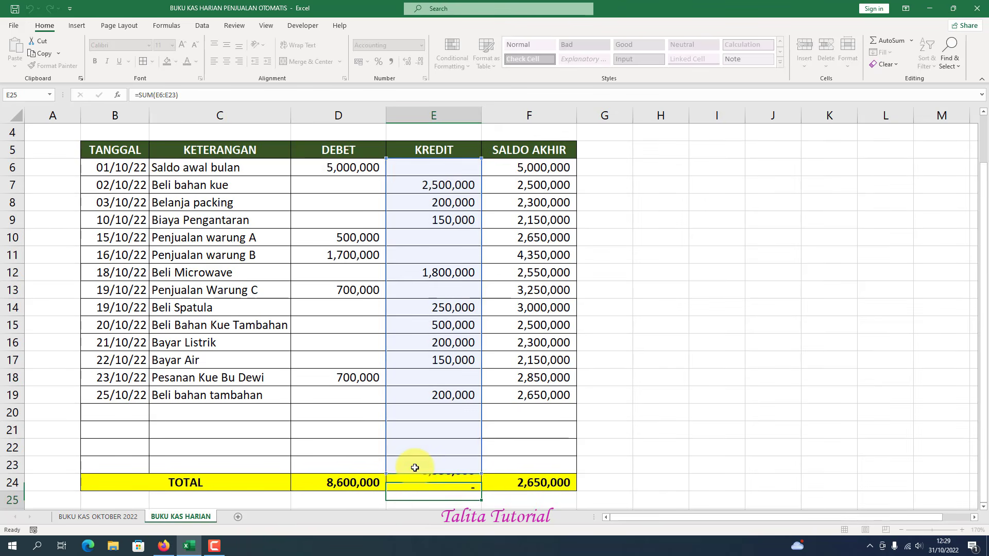
key("Return")
left_click(539, 481)
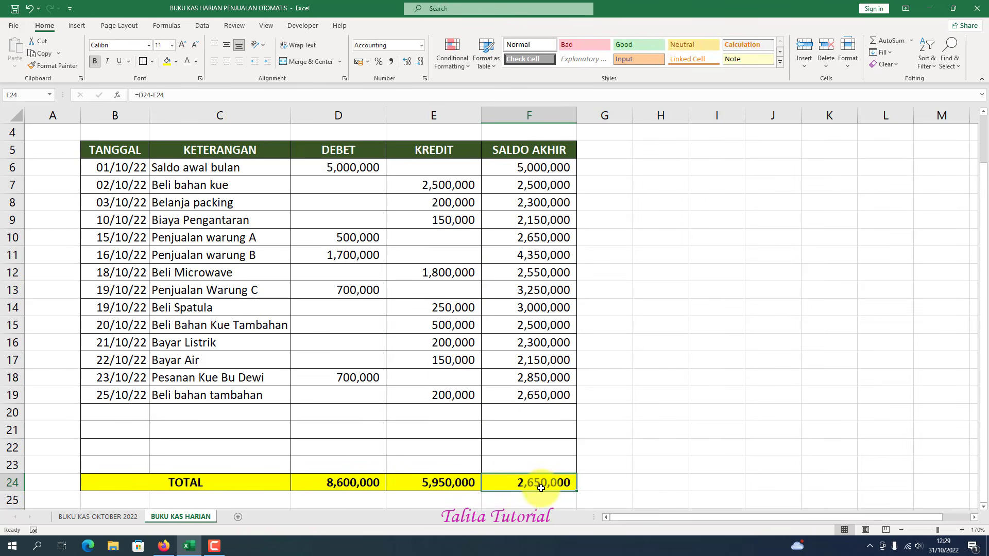
Fill the running balance formula from F19 down to F23.
left_click(532, 395)
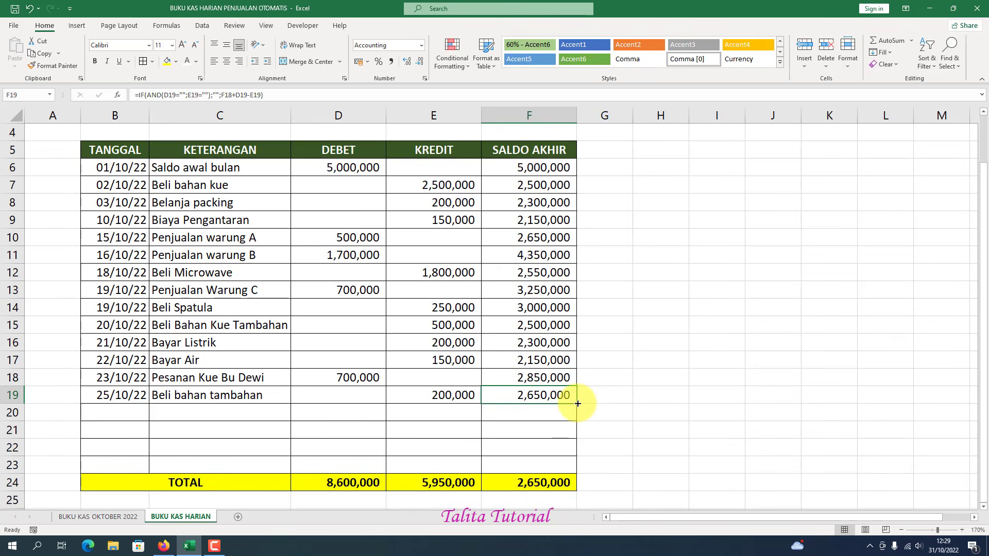
left_click_drag(577, 404, 571, 465)
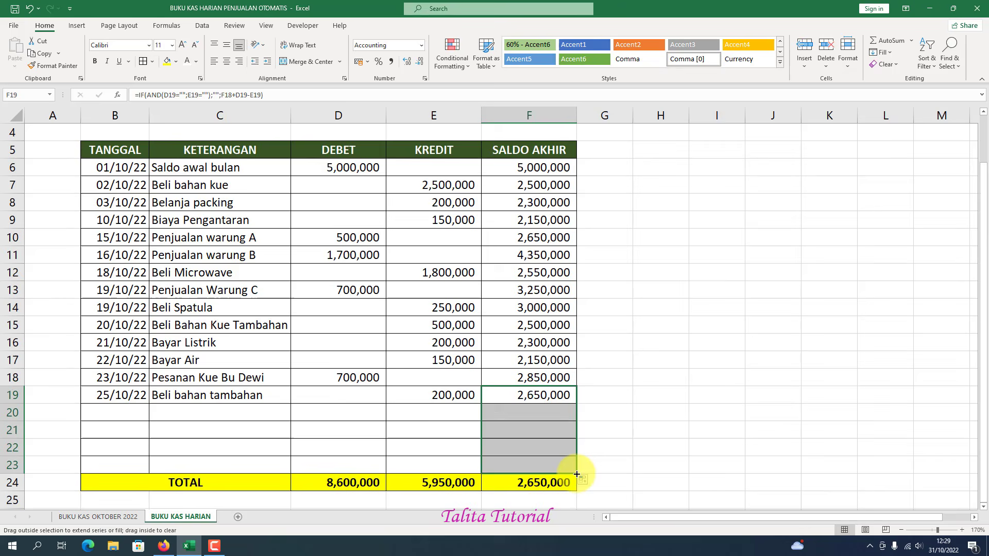
left_click(537, 433)
left_click(138, 412)
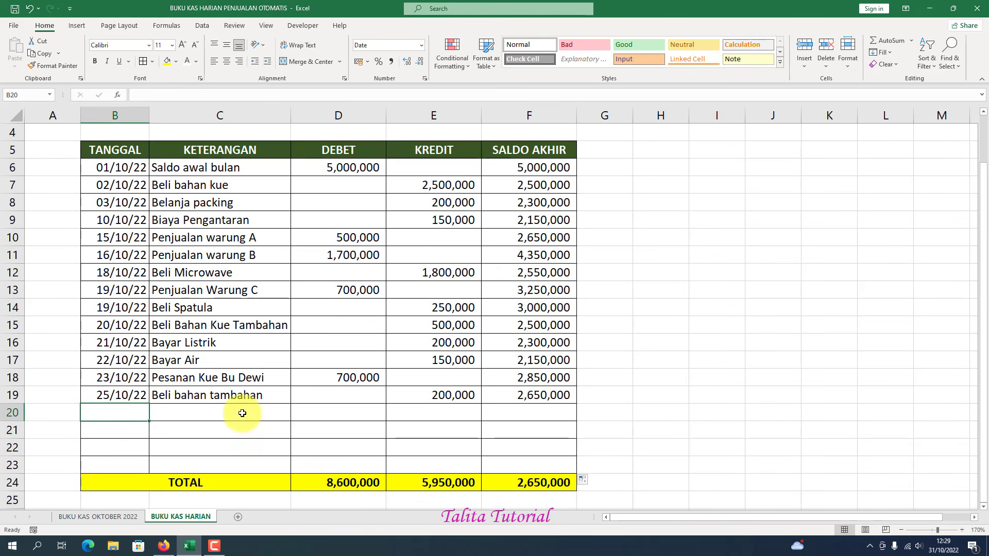
left_click_drag(541, 341, 537, 372)
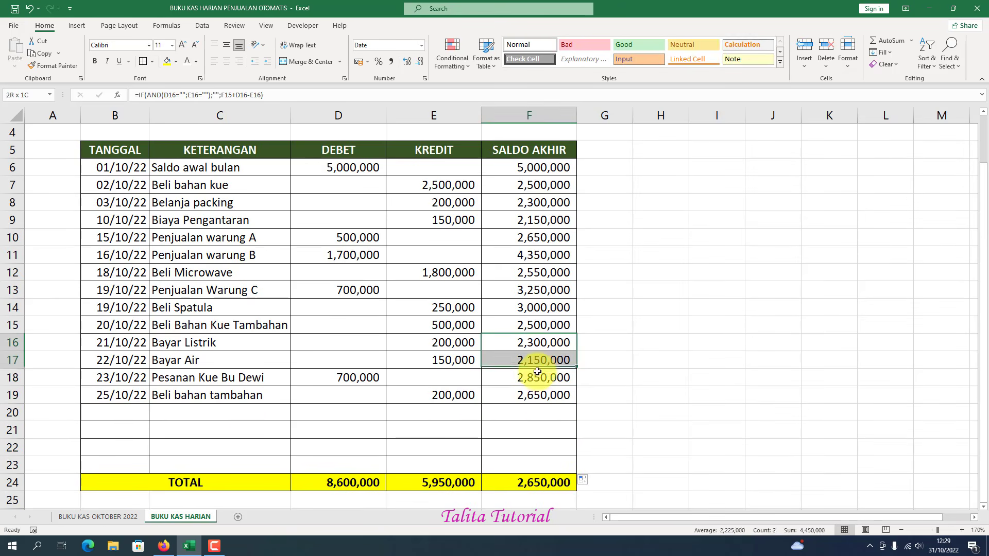
left_click(533, 371)
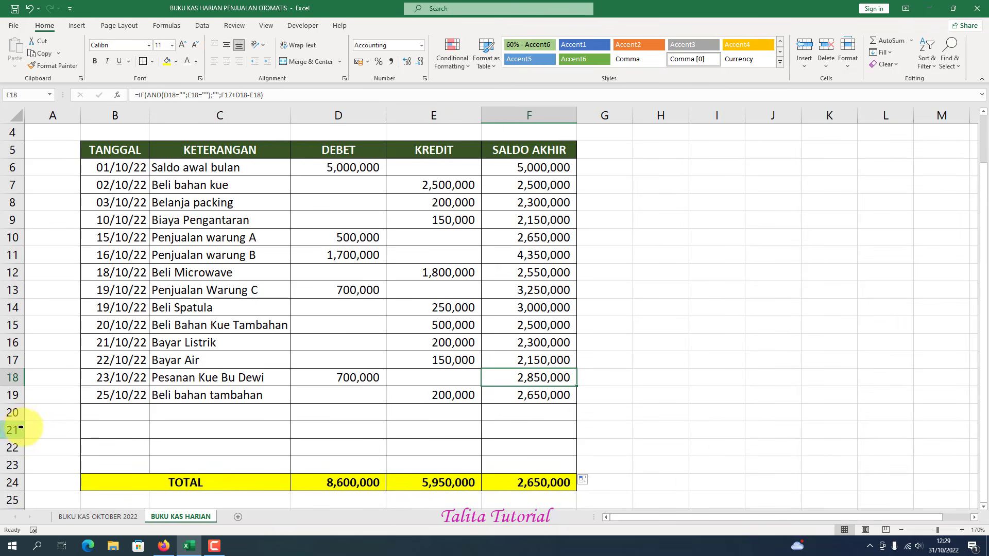
Delete the empty rows 21 to 23, keeping one blank row above the TOTAL row.
left_click_drag(20, 427, 10, 462)
right_click(13, 461)
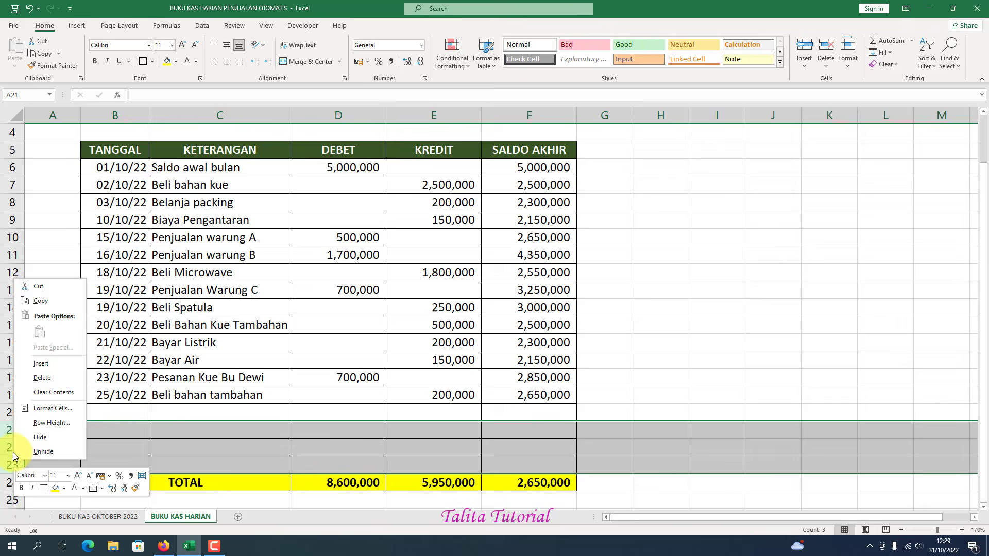
left_click(41, 379)
left_click(590, 330)
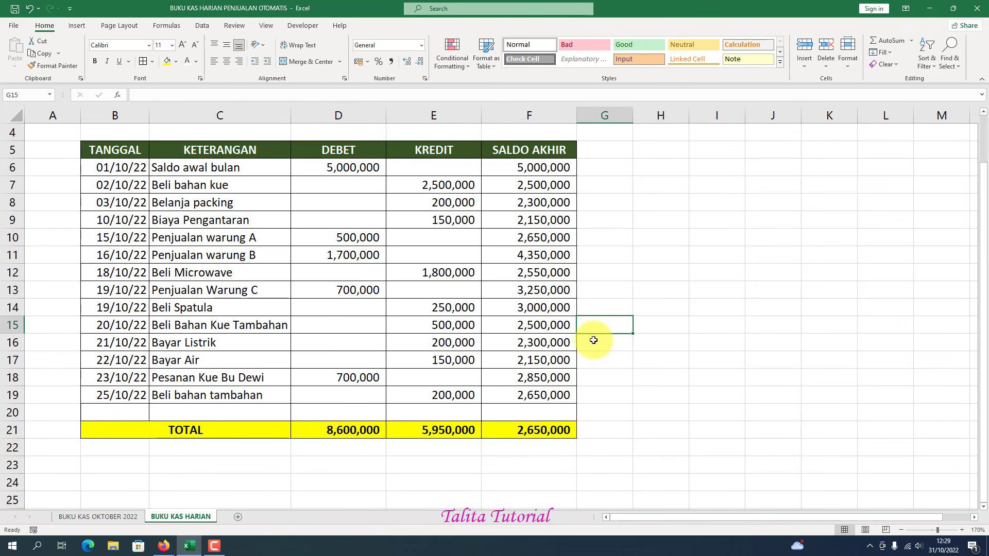
Hide the gridlines on the BUKU KAS HARIAN sheet.
left_click_drag(981, 271, 984, 222)
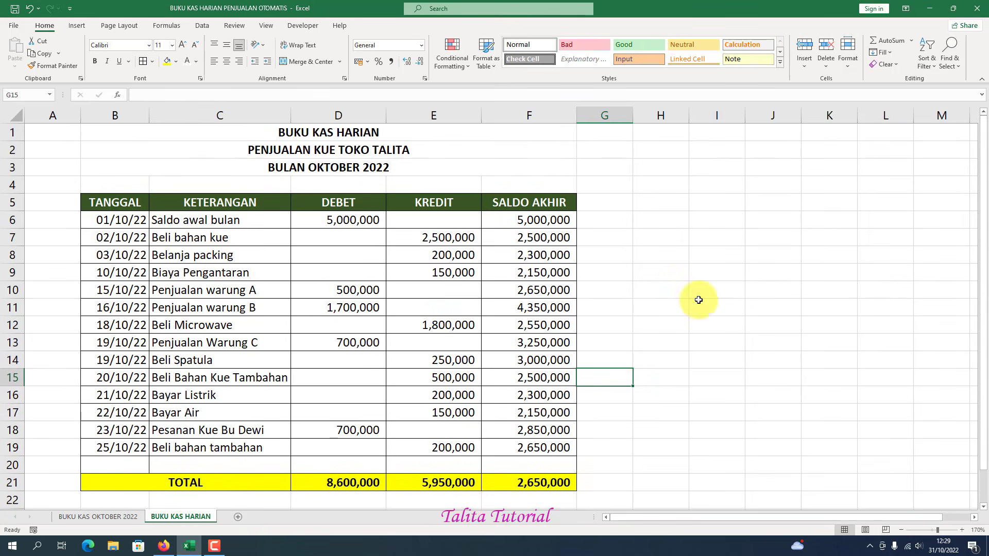
left_click(264, 27)
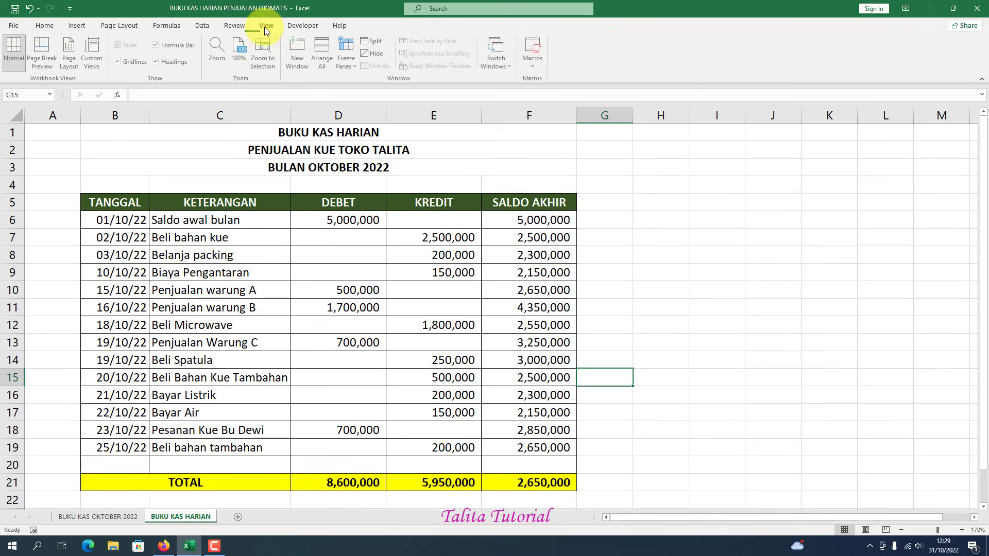
left_click(119, 61)
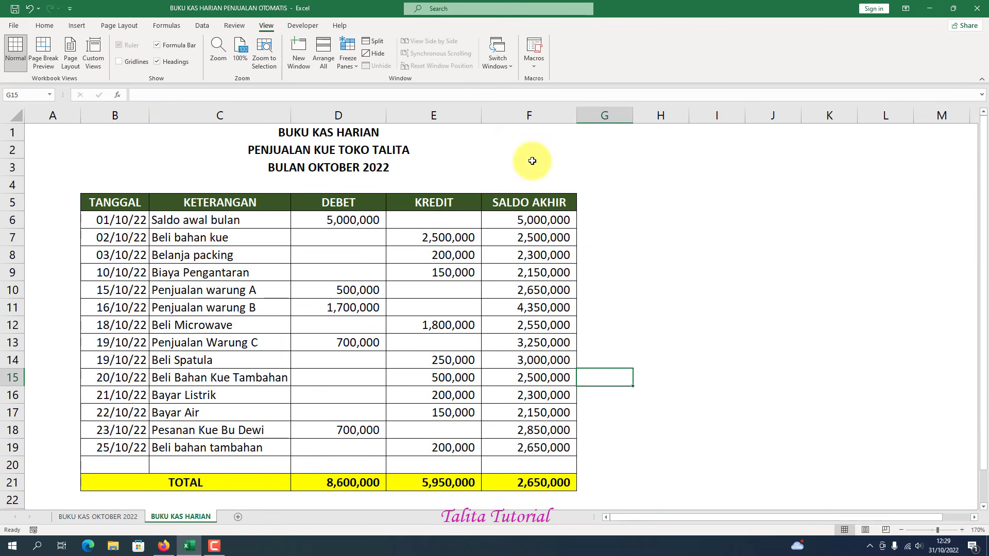
left_click(775, 267)
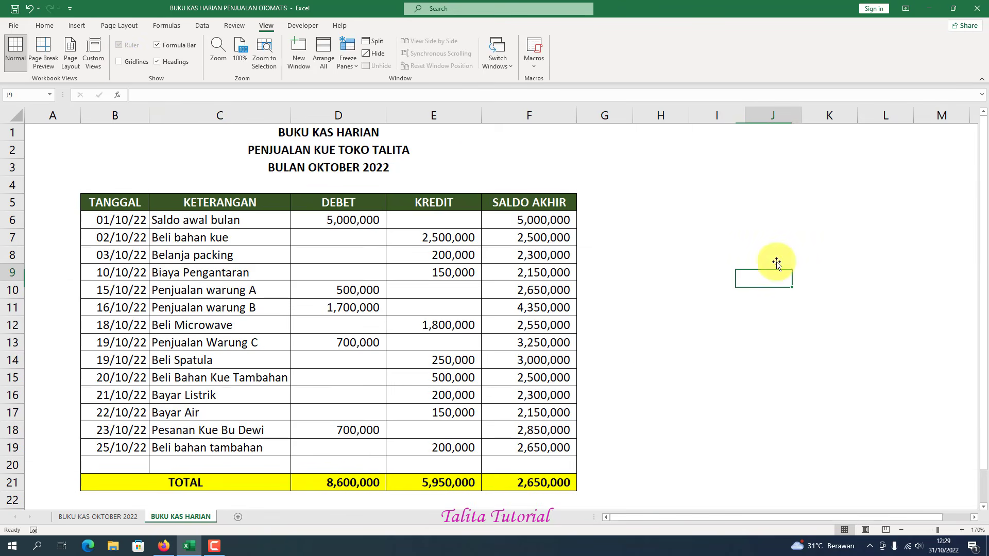